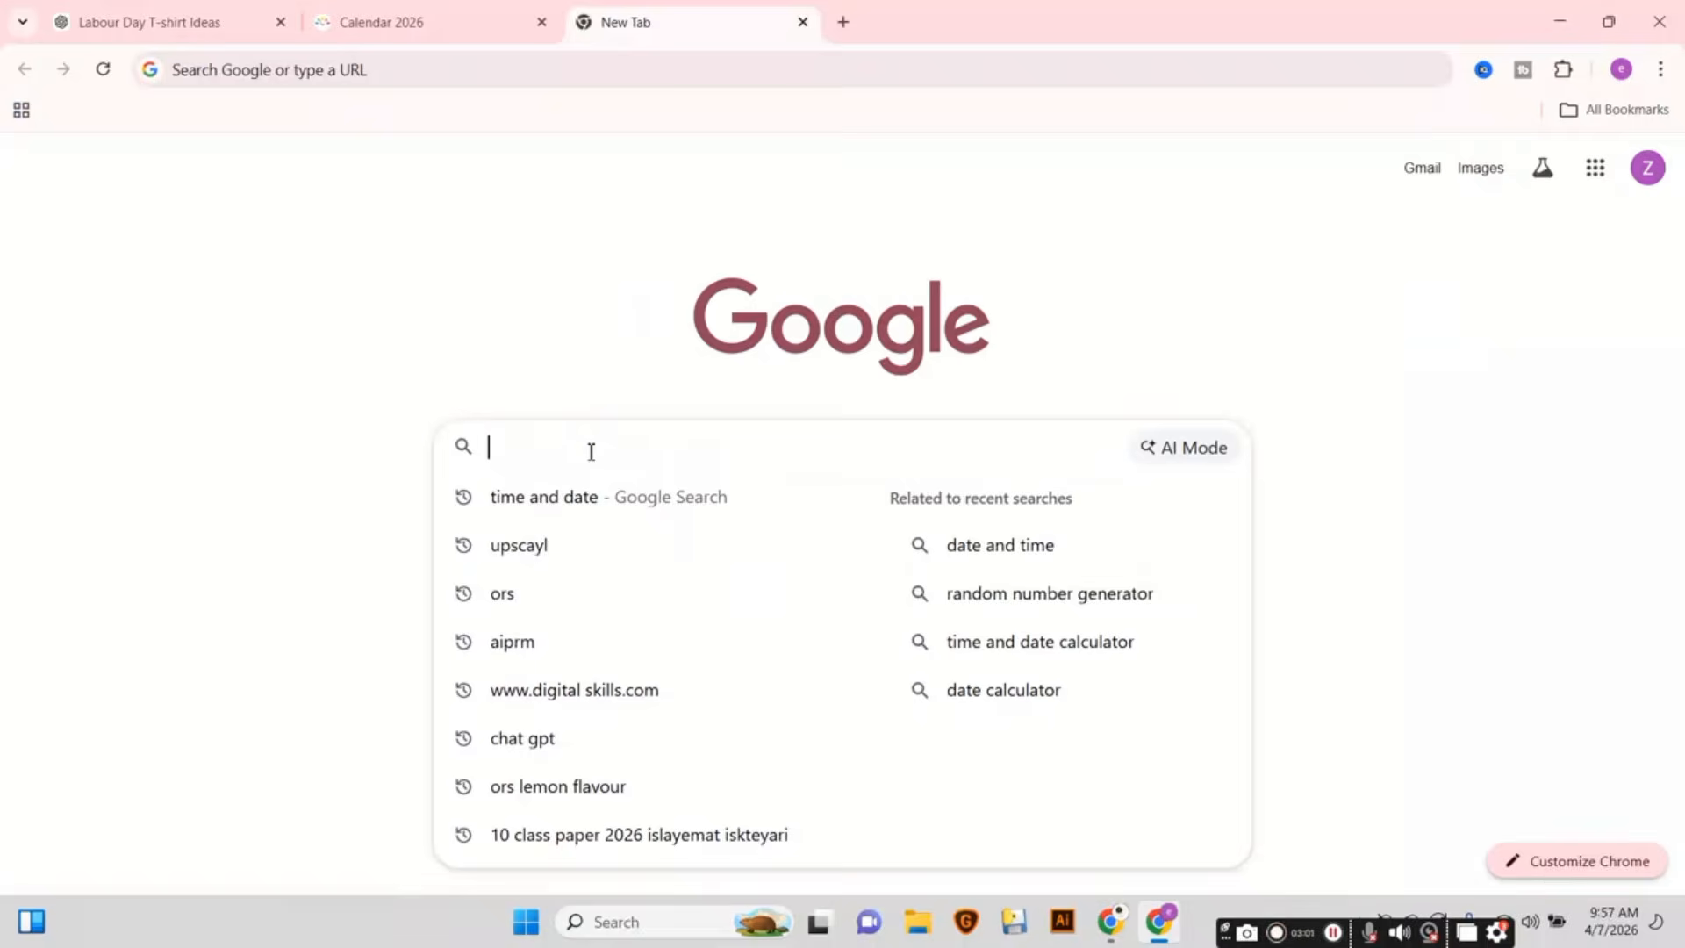
# Search Google for "time and date" and open the Calendar 2026 page on timeanddate.com.
pyautogui.write('TIM')
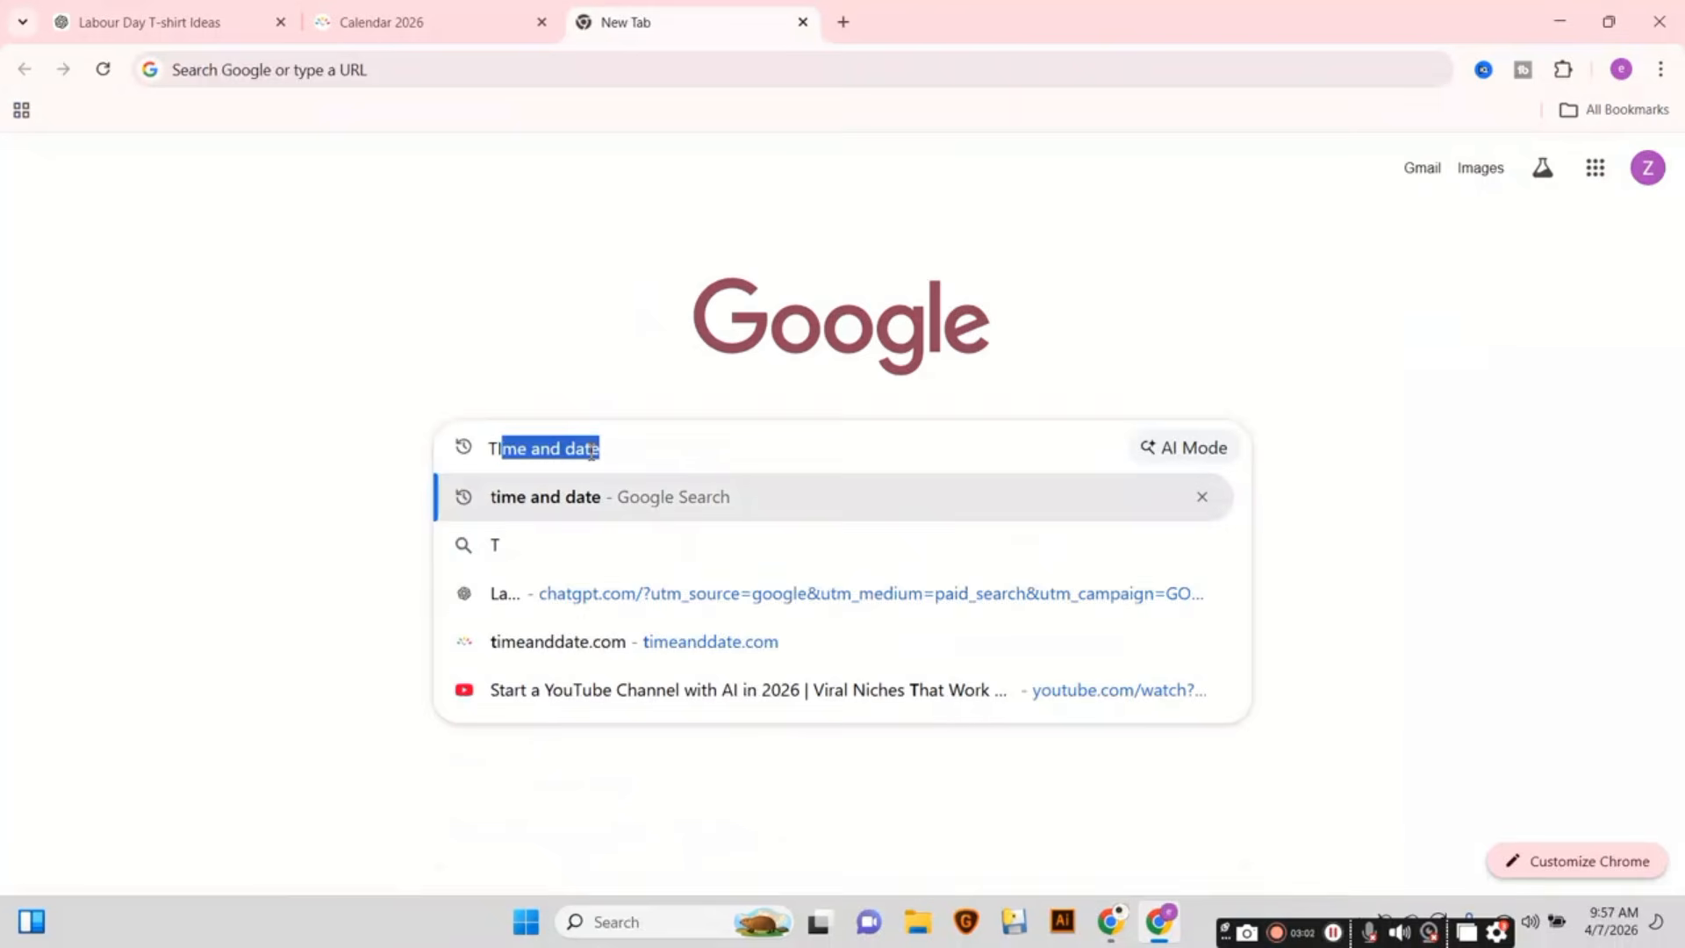
pyautogui.click(533, 502)
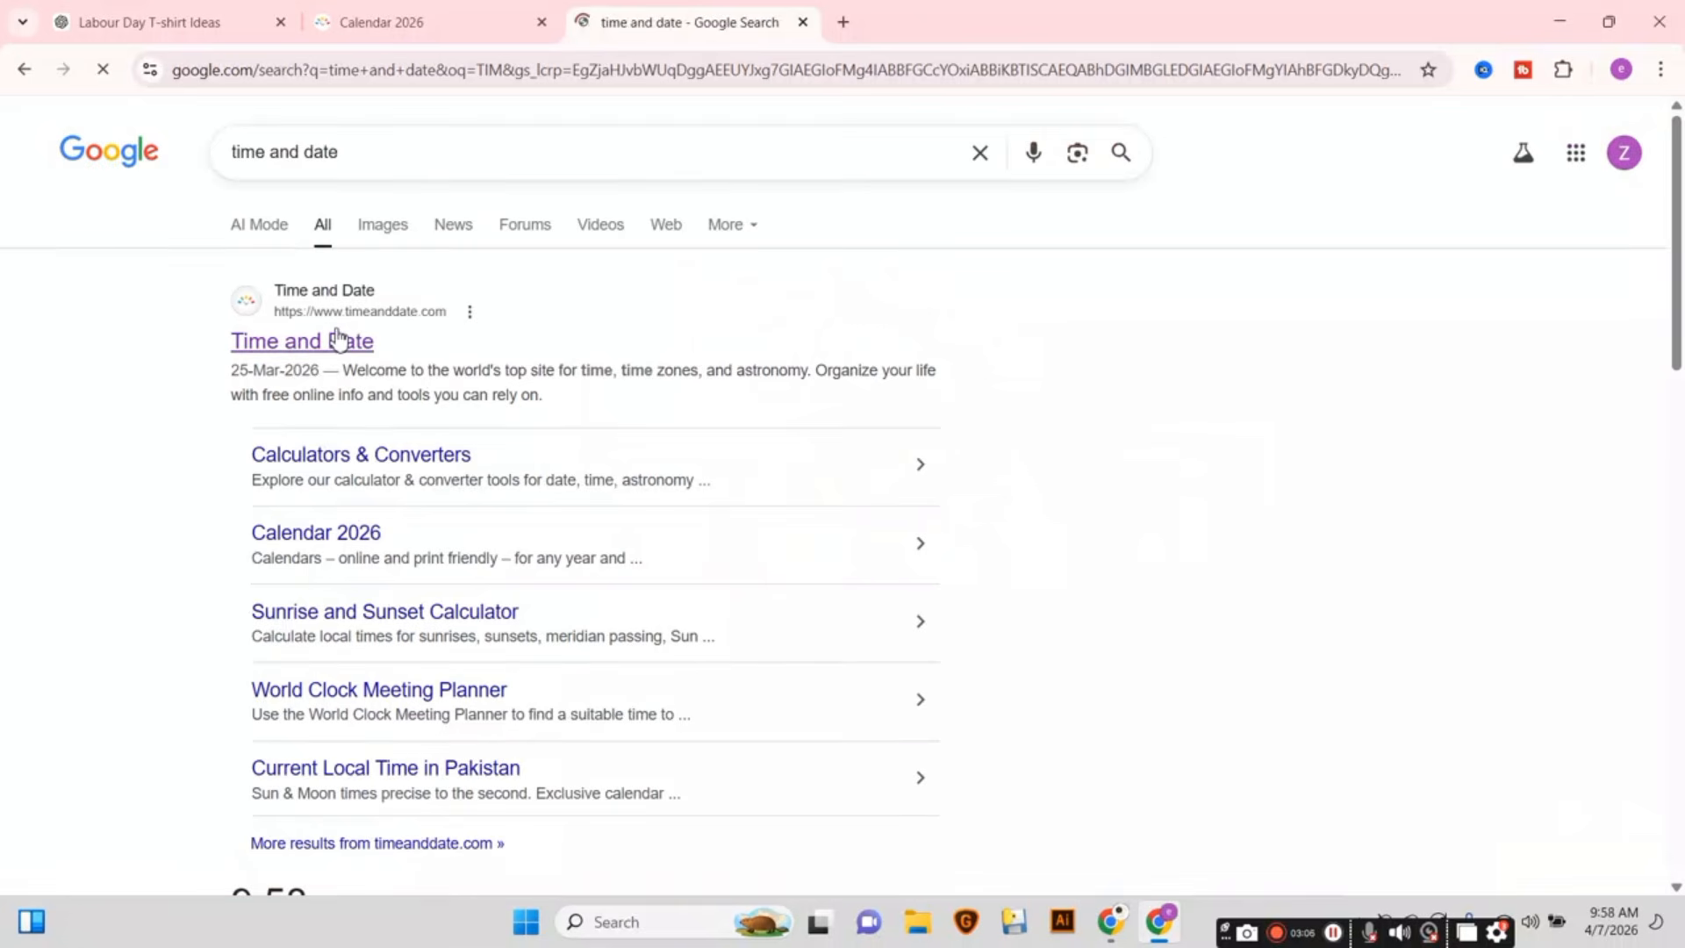
pyautogui.click(338, 341)
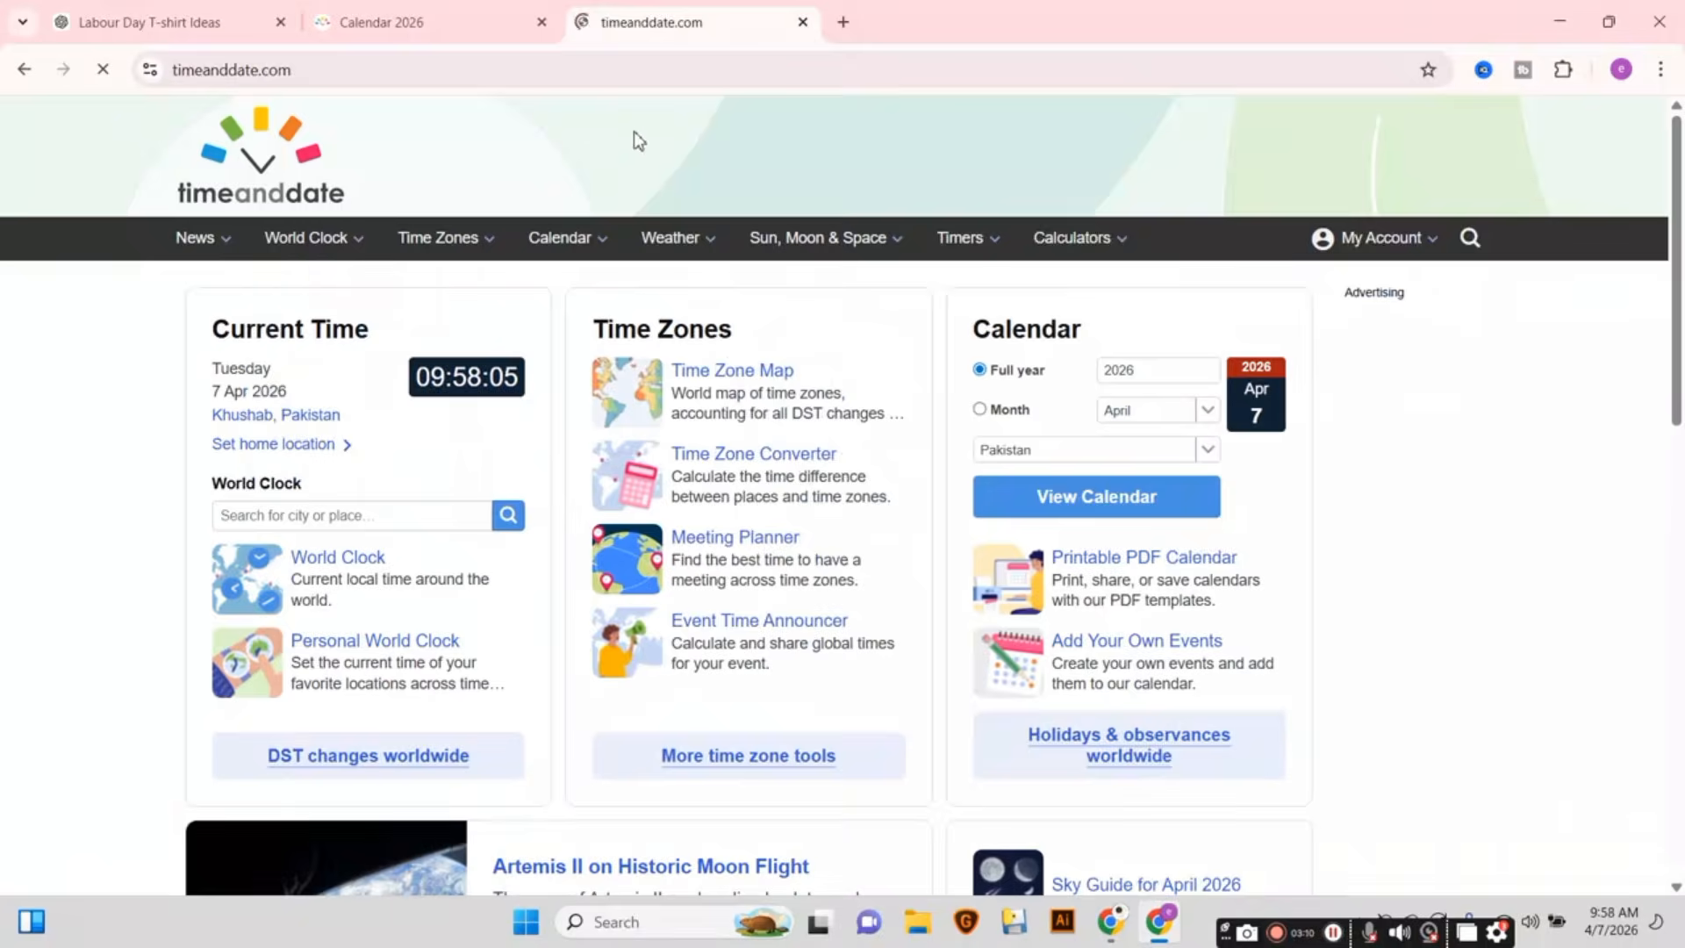
pyautogui.moveTo(579, 251)
pyautogui.click(577, 289)
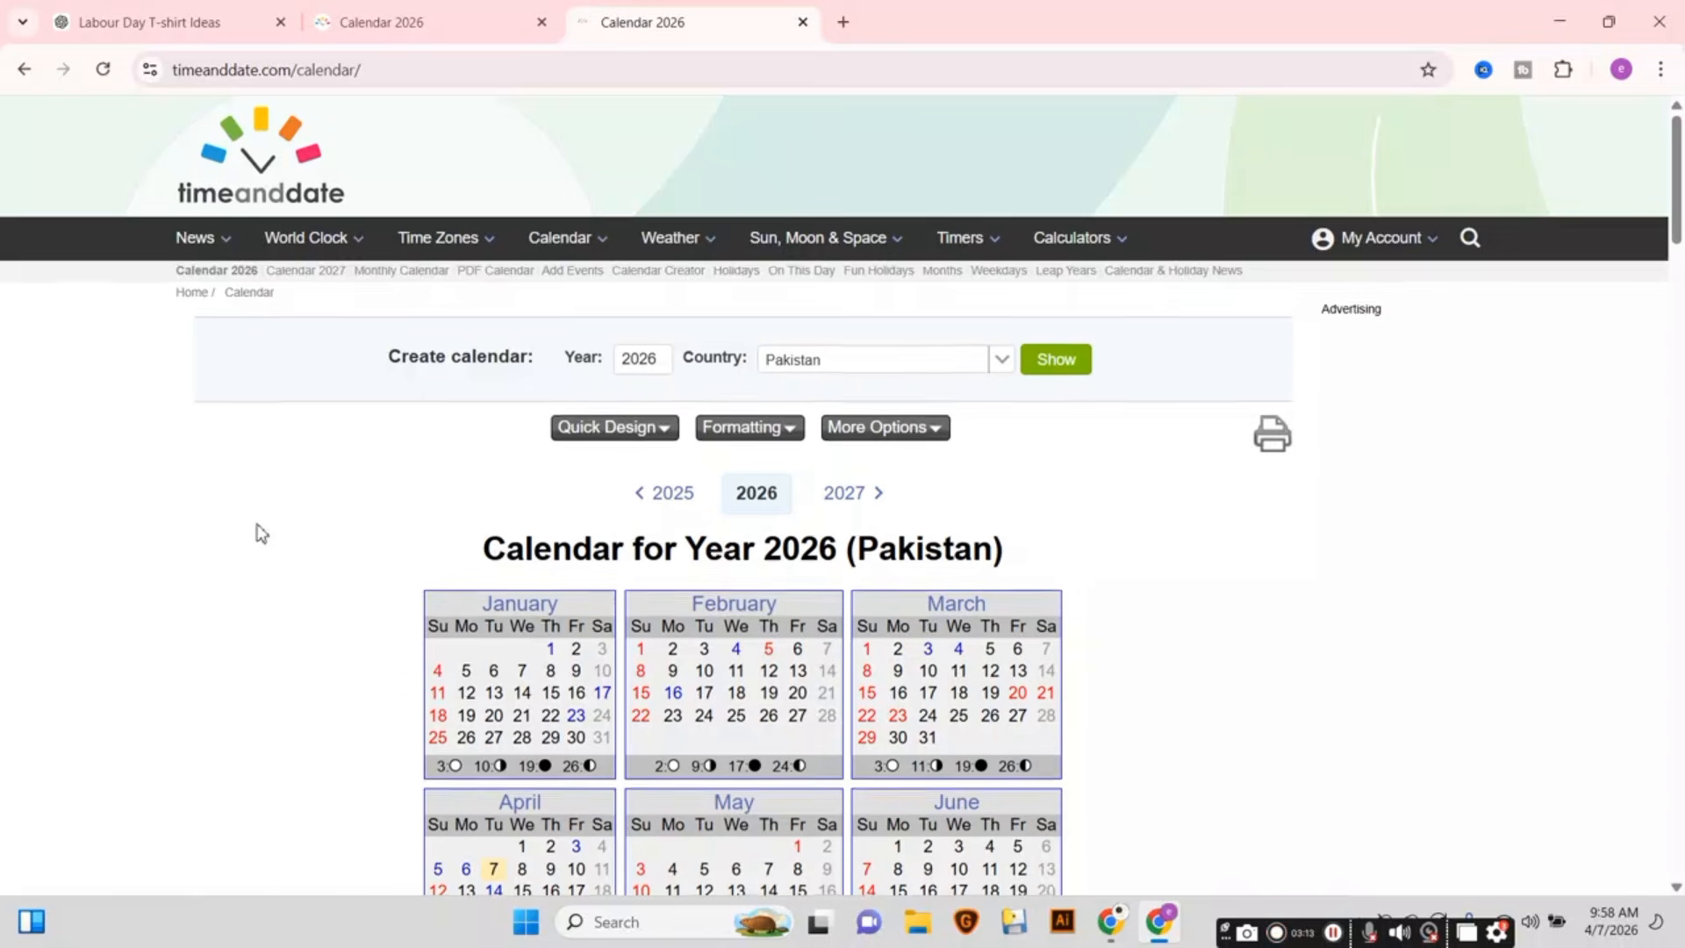
# Examine the list of 2026 holidays and observances for Pakistan below the yearly calendar.
pyautogui.scroll(-7, 261, 532)
pyautogui.scroll(-7, 261, 533)
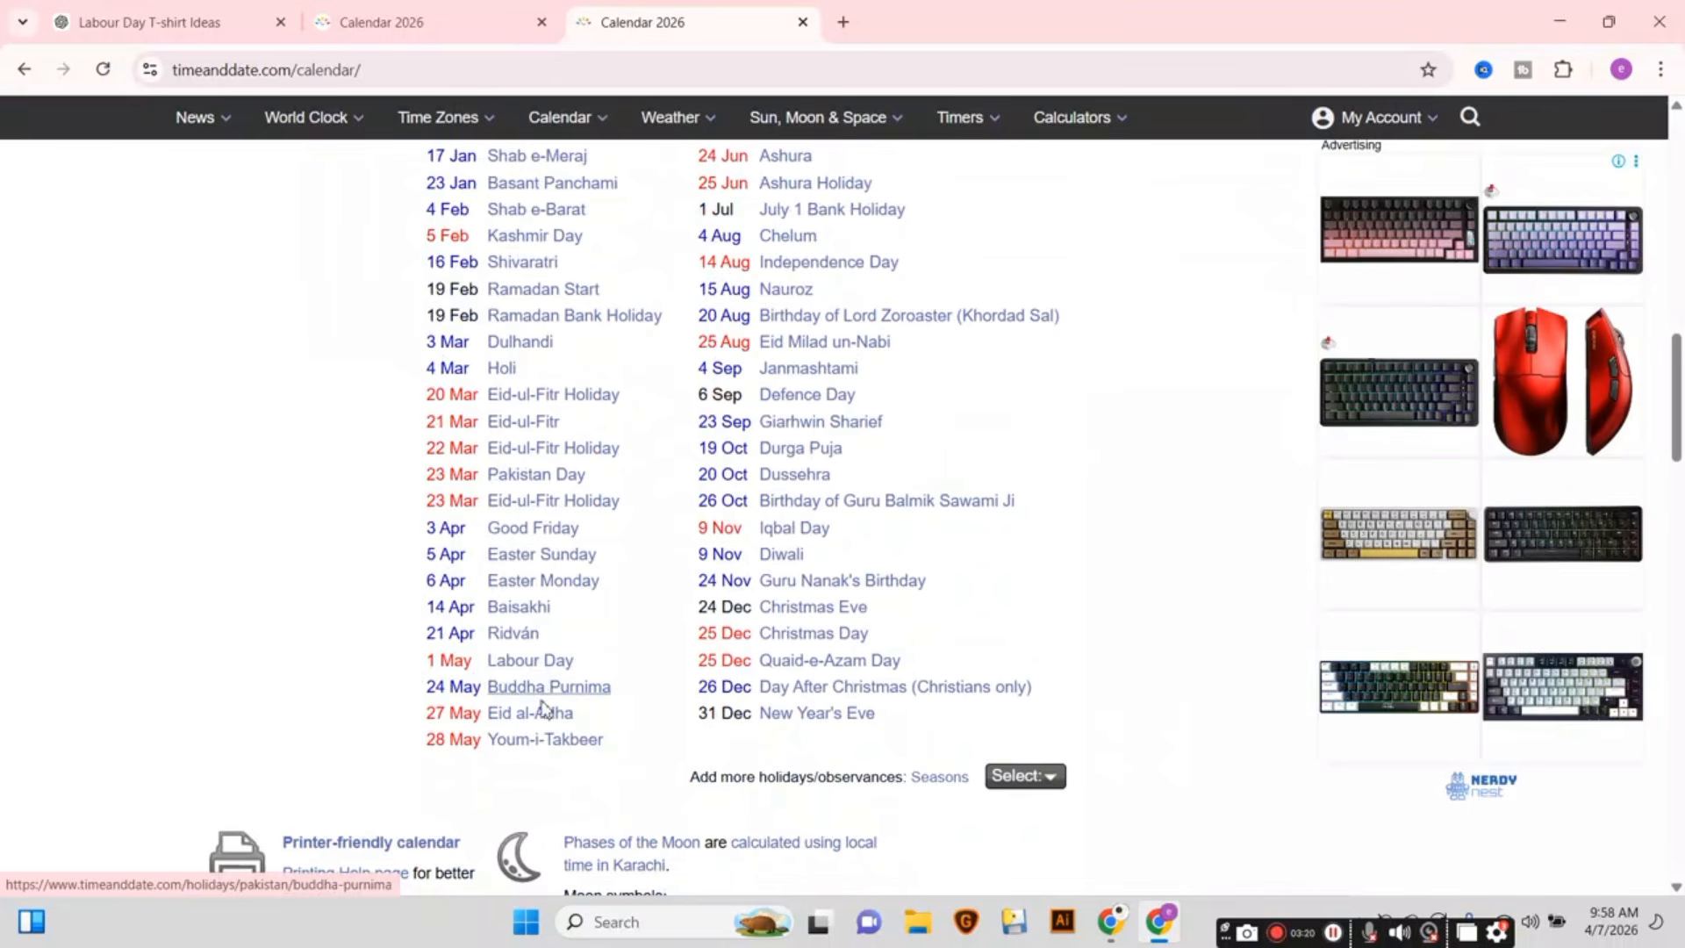
pyautogui.scroll(2, 549, 751)
pyautogui.scroll(1, 702, 544)
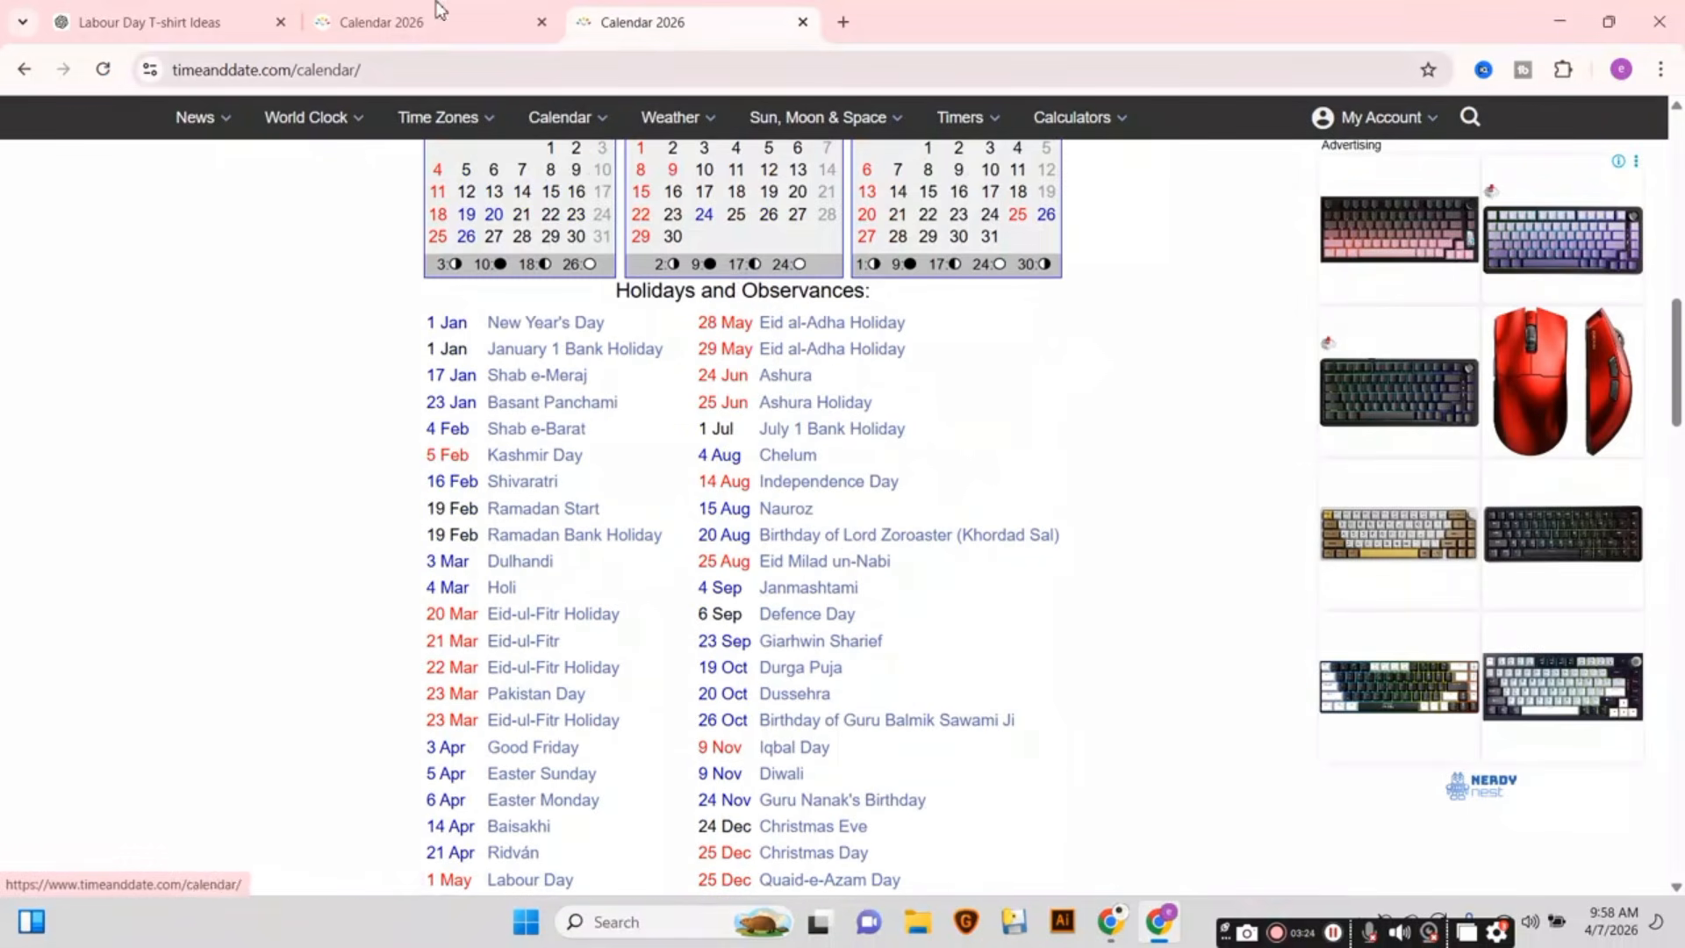
# Go back to the Labour Day T-shirt Ideas chat, then switch to the other Chrome window showing ChatGPT with AIPRM.
pyautogui.click(407, 10)
pyautogui.click(169, 11)
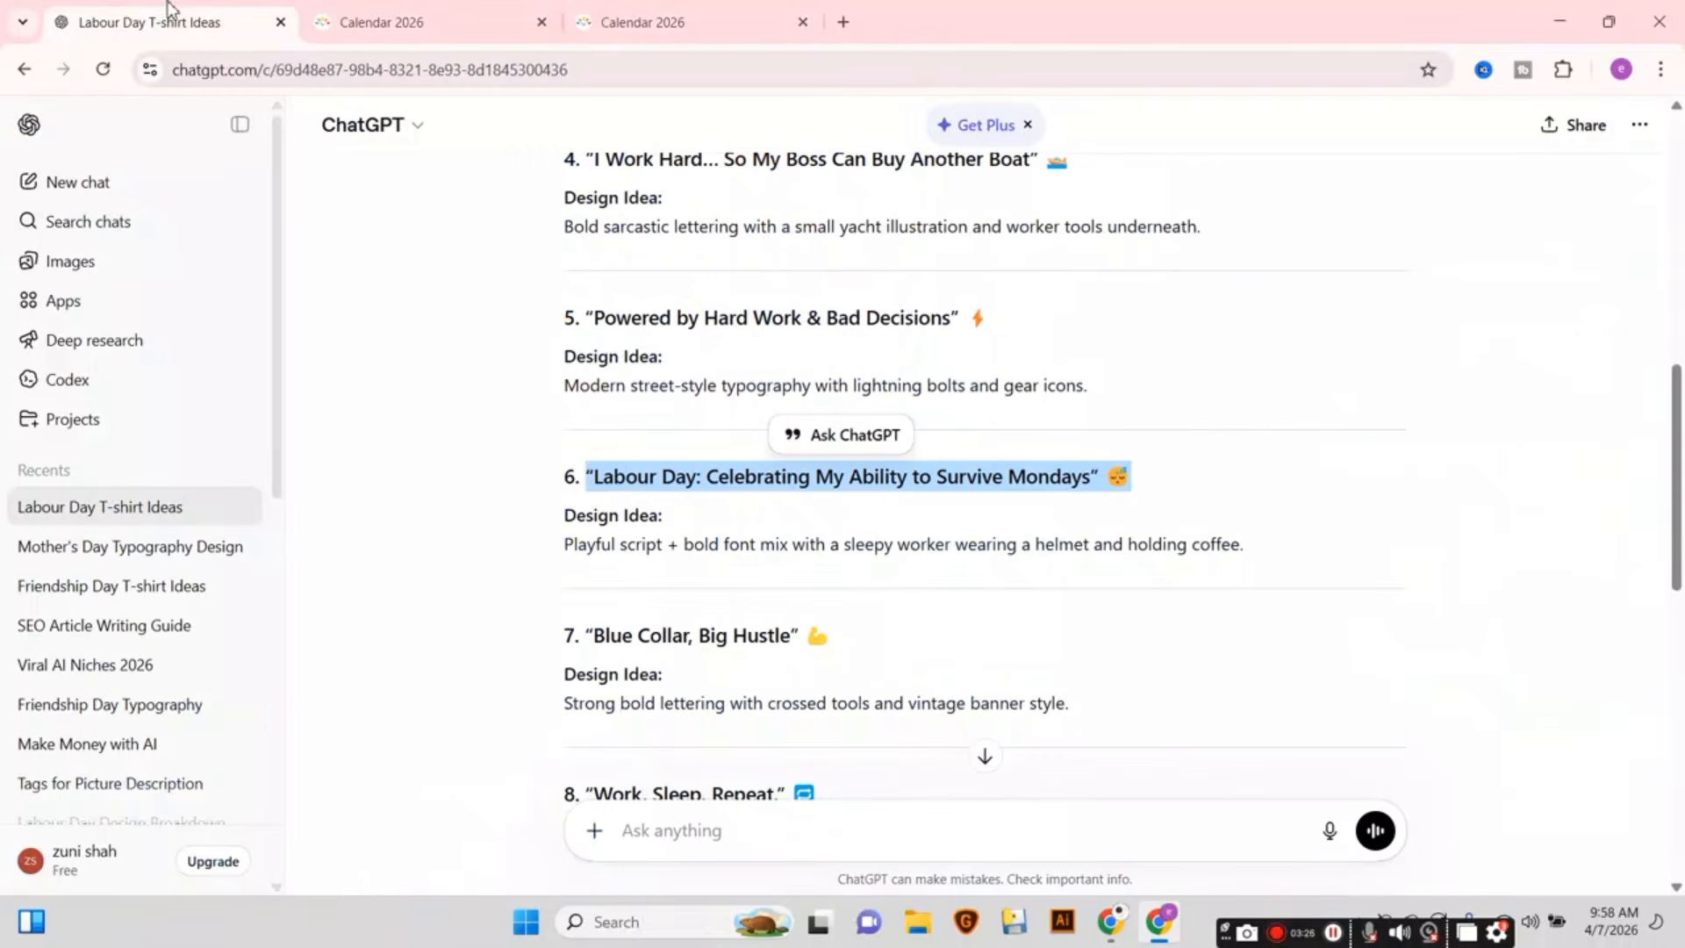
pyautogui.moveTo(1107, 917)
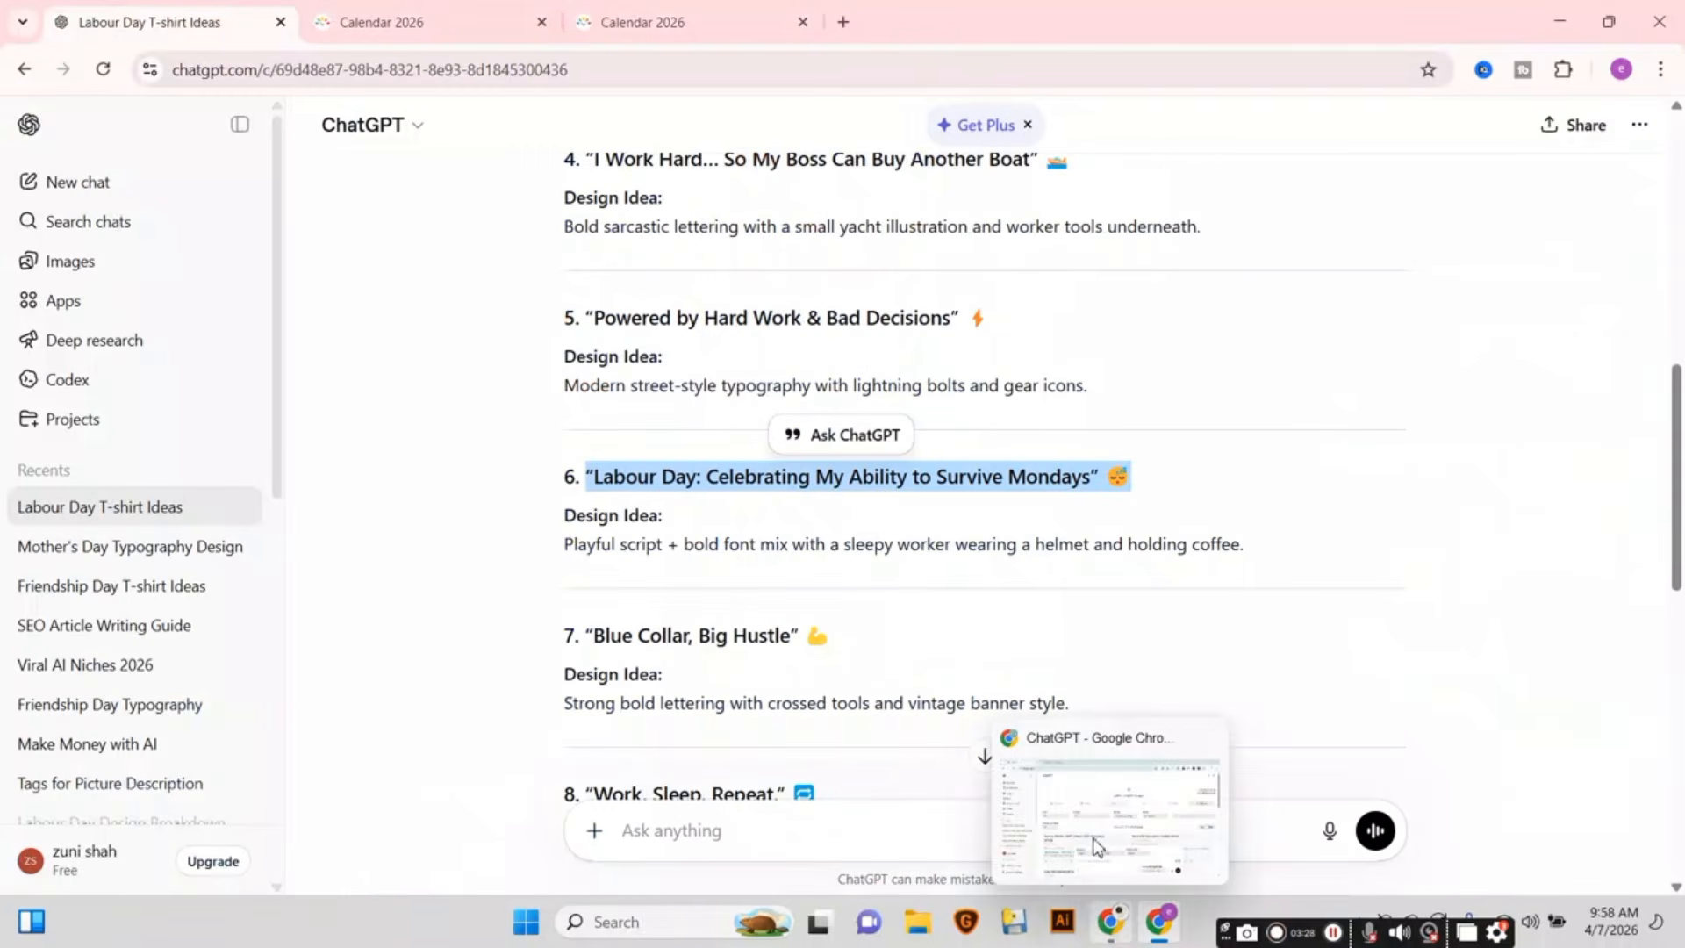
pyautogui.click(1087, 803)
pyautogui.click(651, 780)
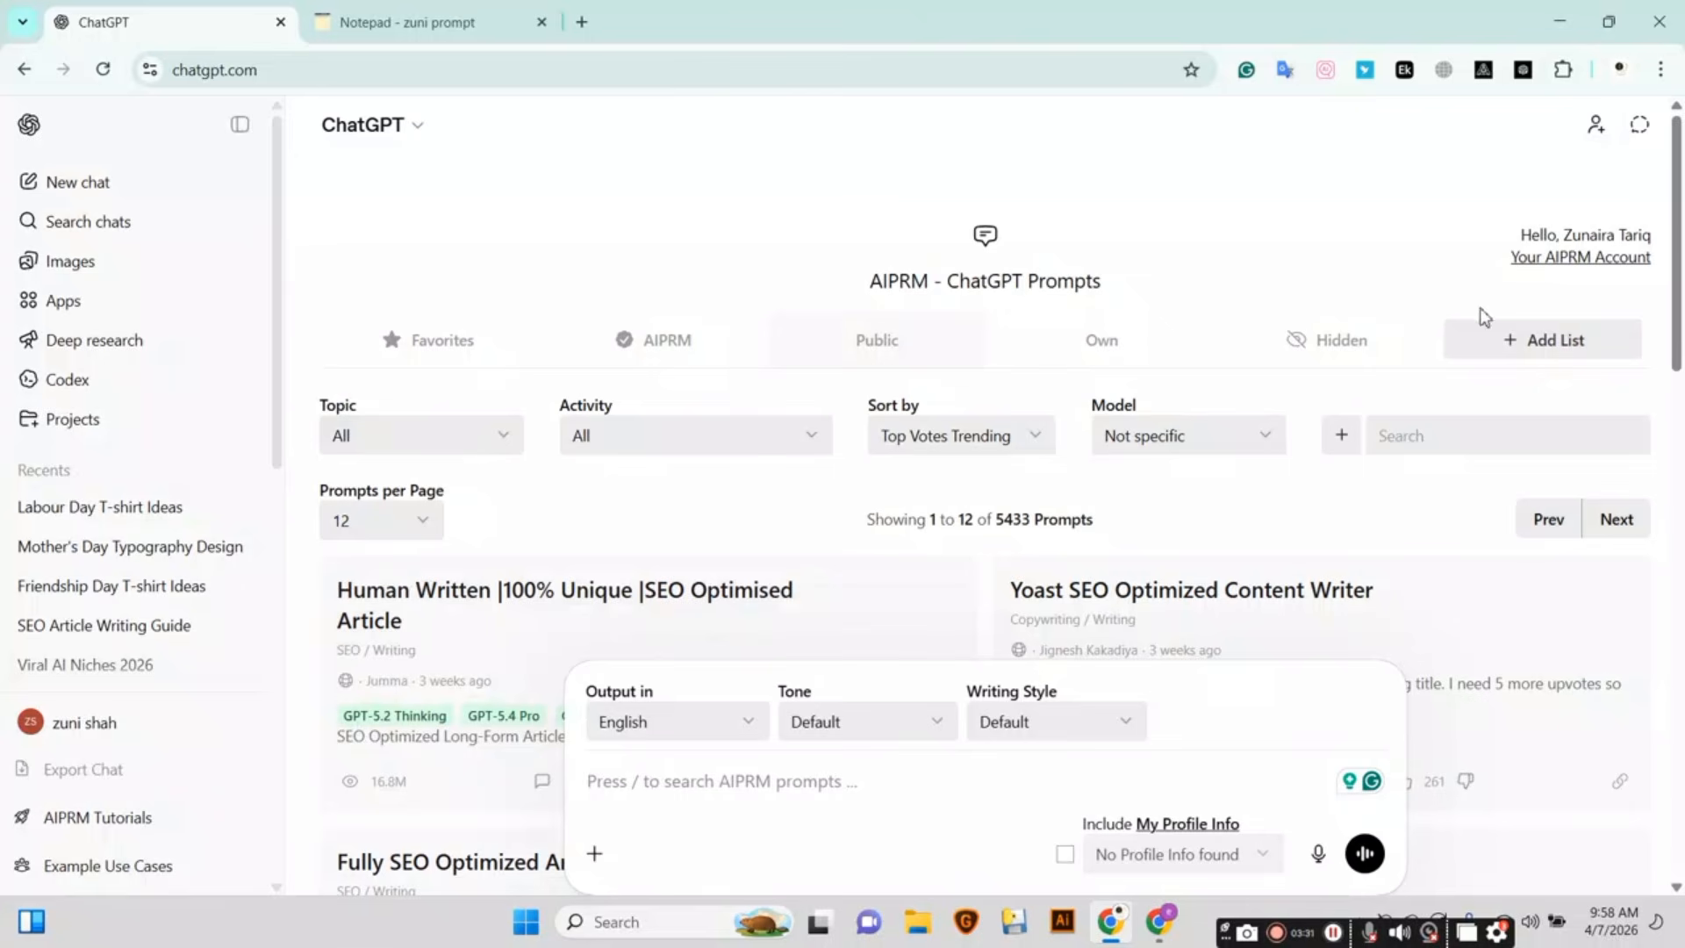
# Search Google for "aprim" in a new tab, open the AIPRM for ChatGPT store page and check the installed extensions.
pyautogui.click(579, 23)
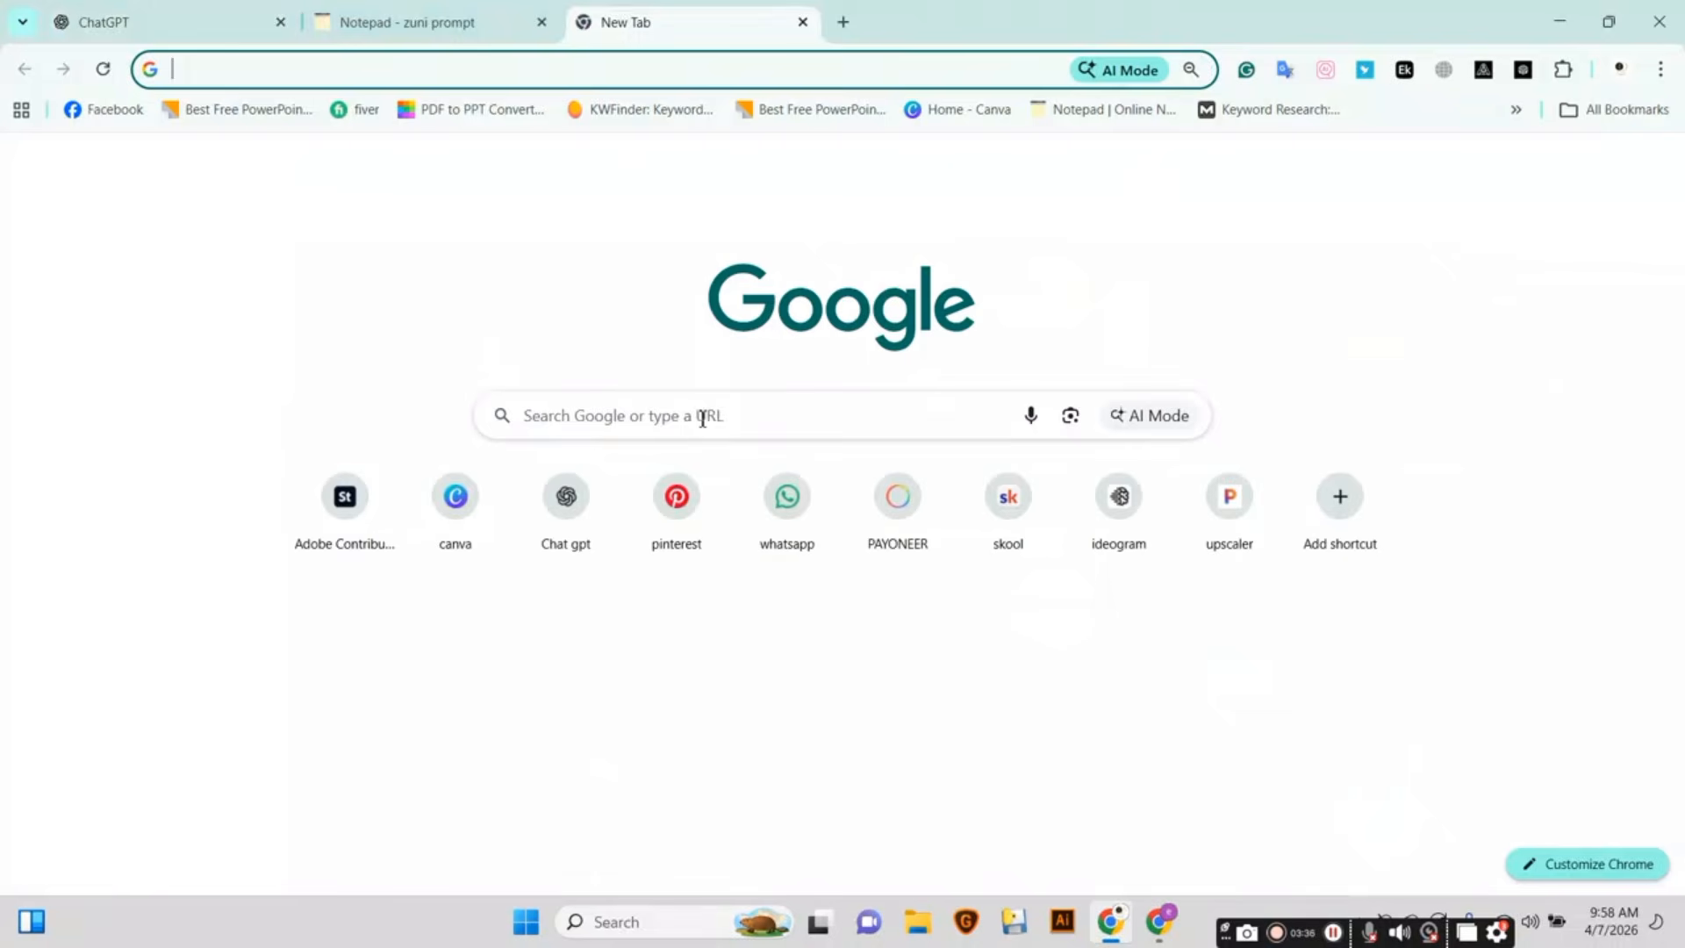
pyautogui.click(702, 418)
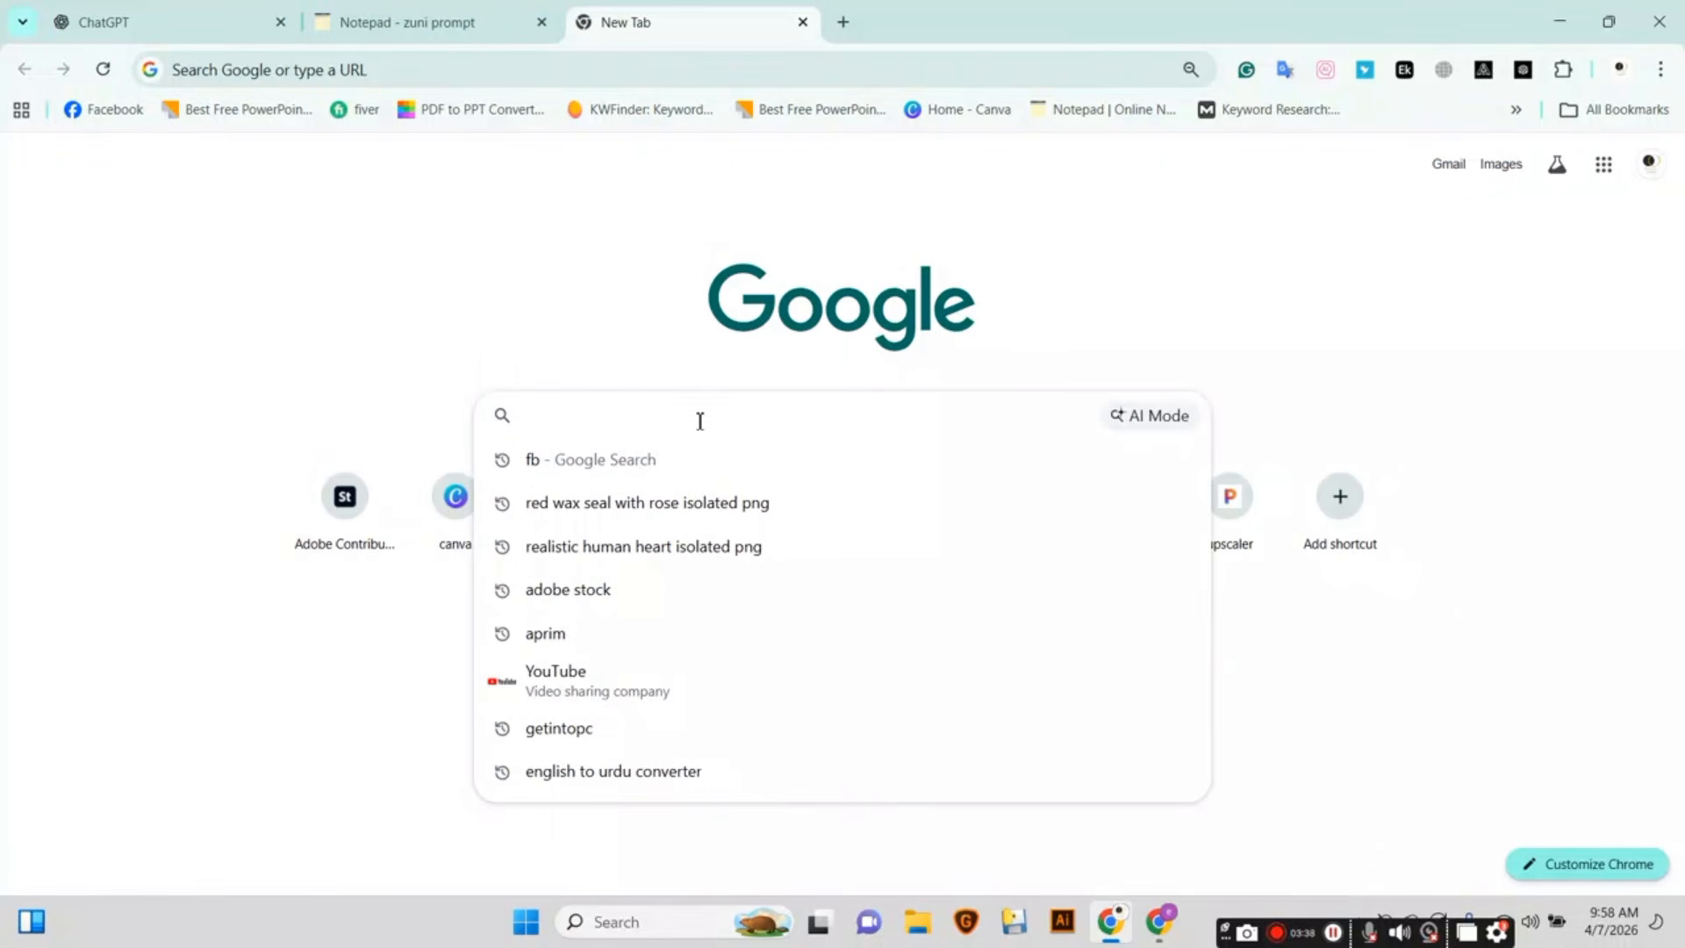
pyautogui.write('APRIM')
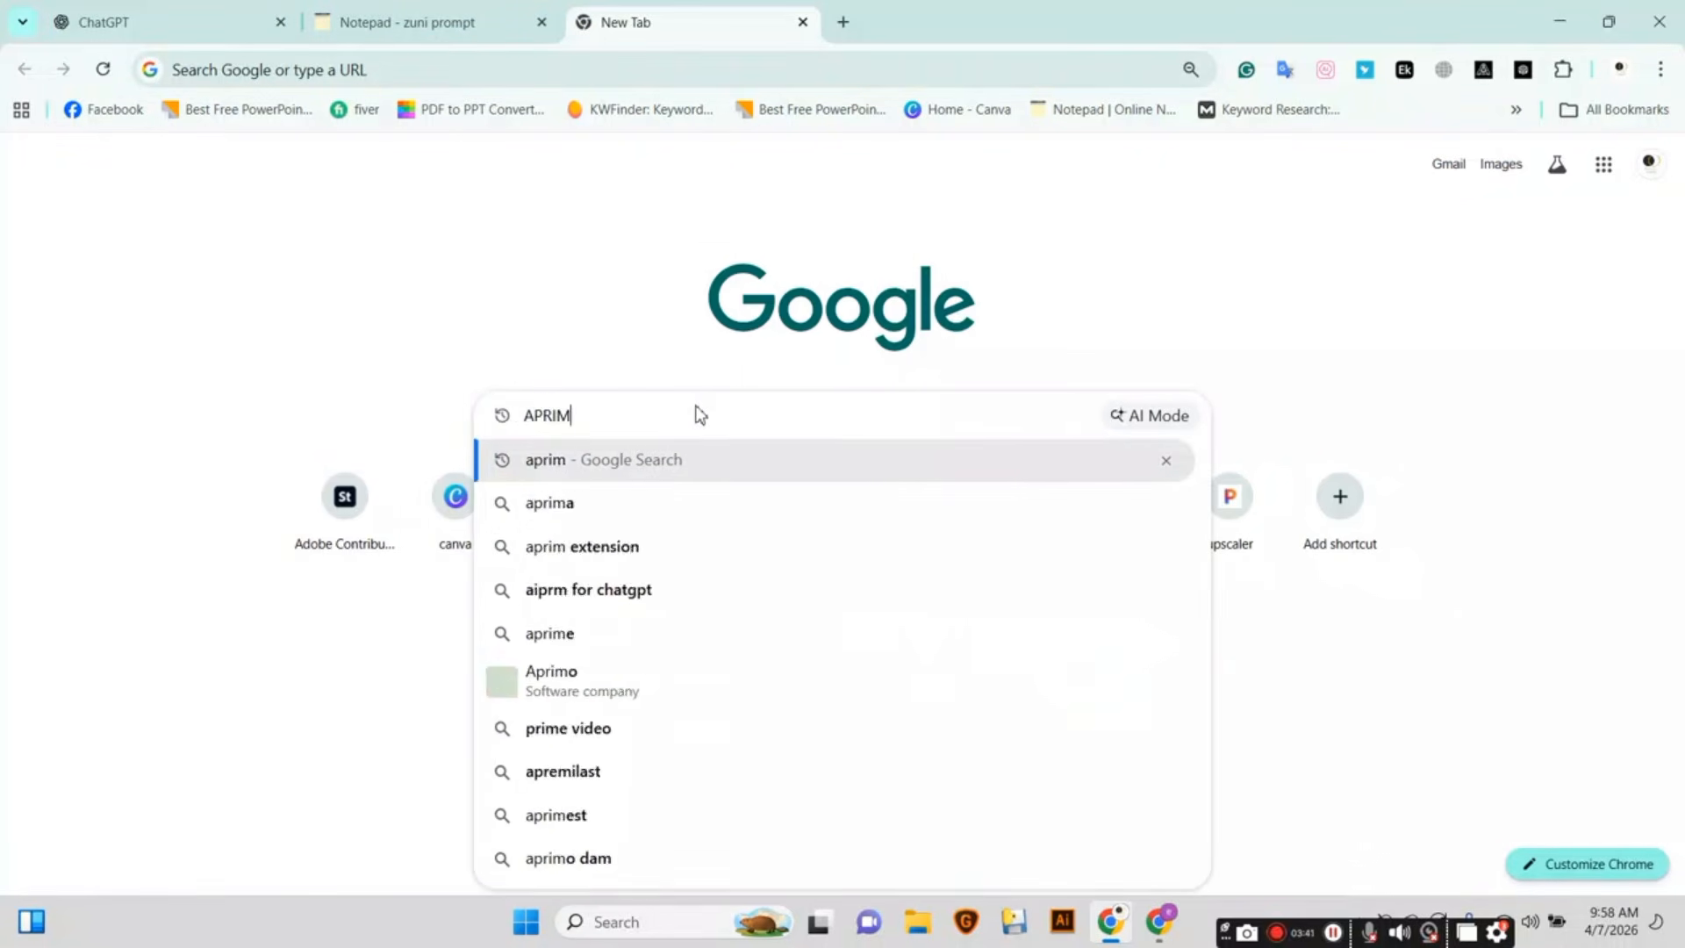
pyautogui.press('Return')
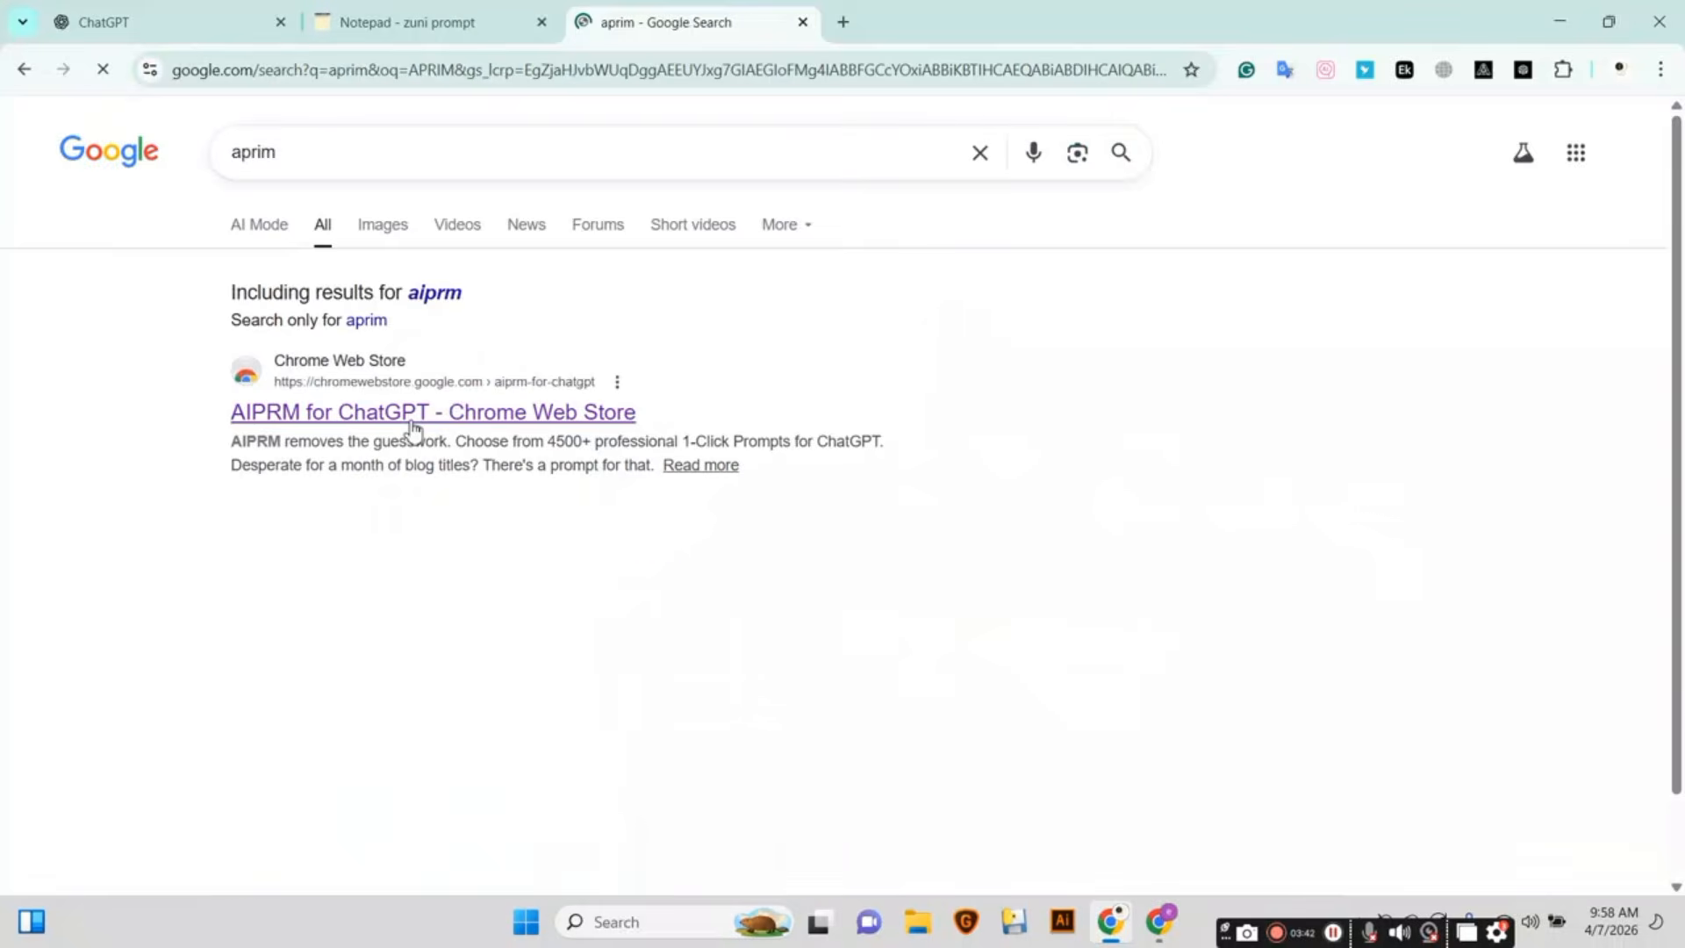
pyautogui.click(324, 412)
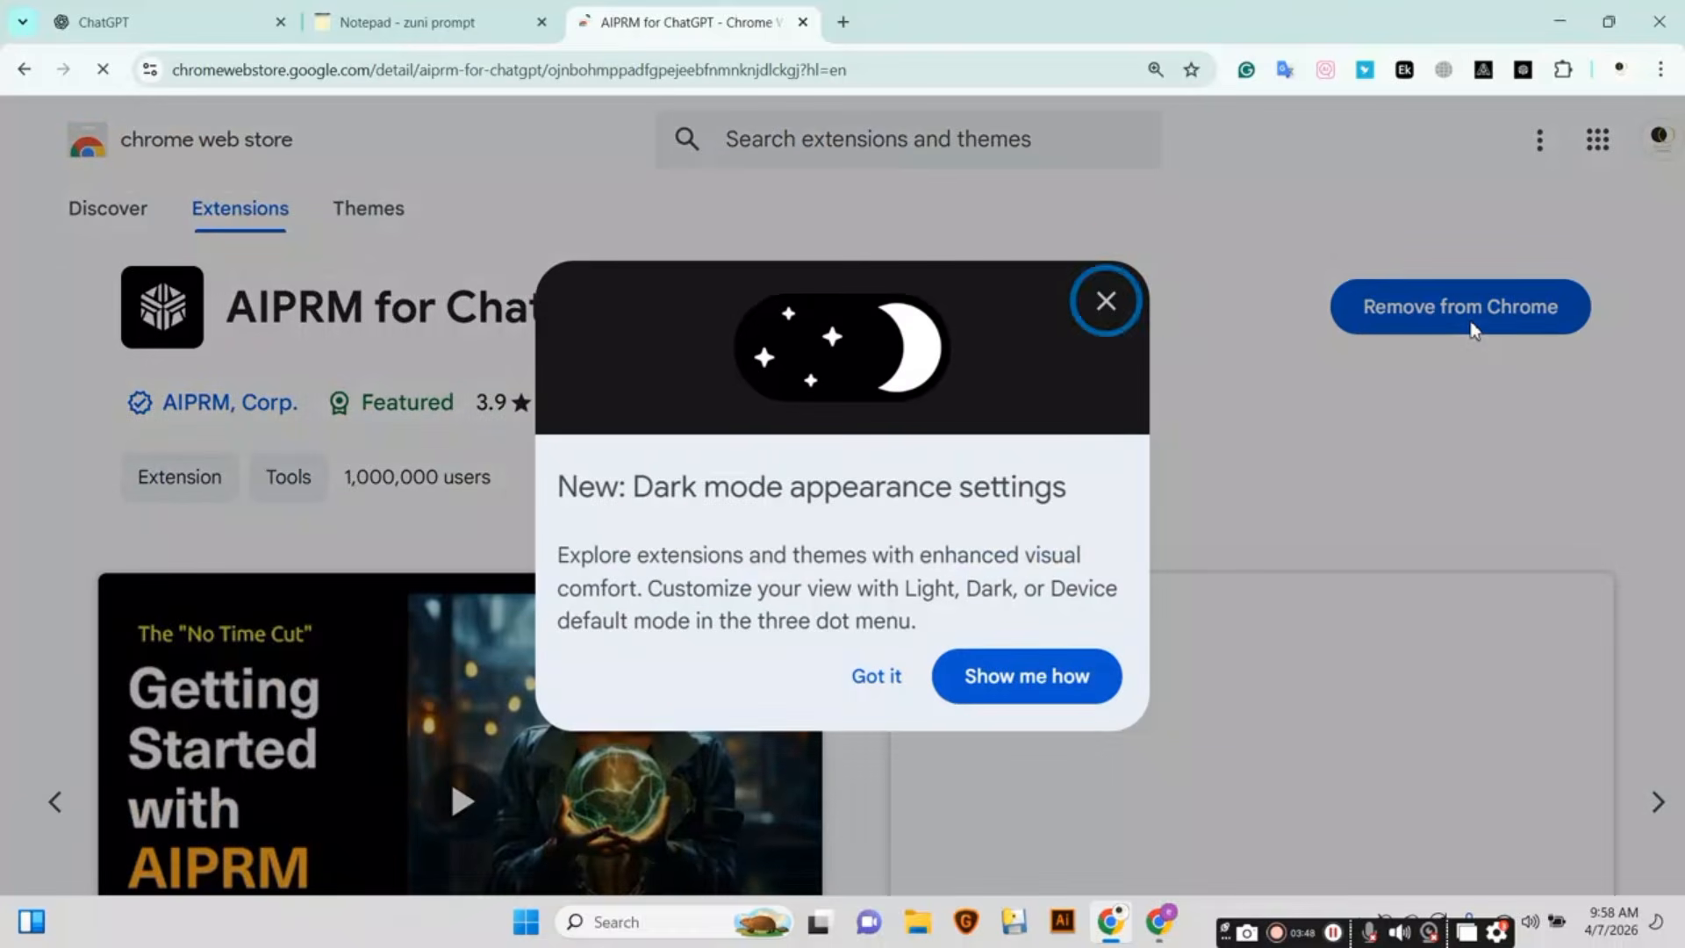
pyautogui.click(1101, 307)
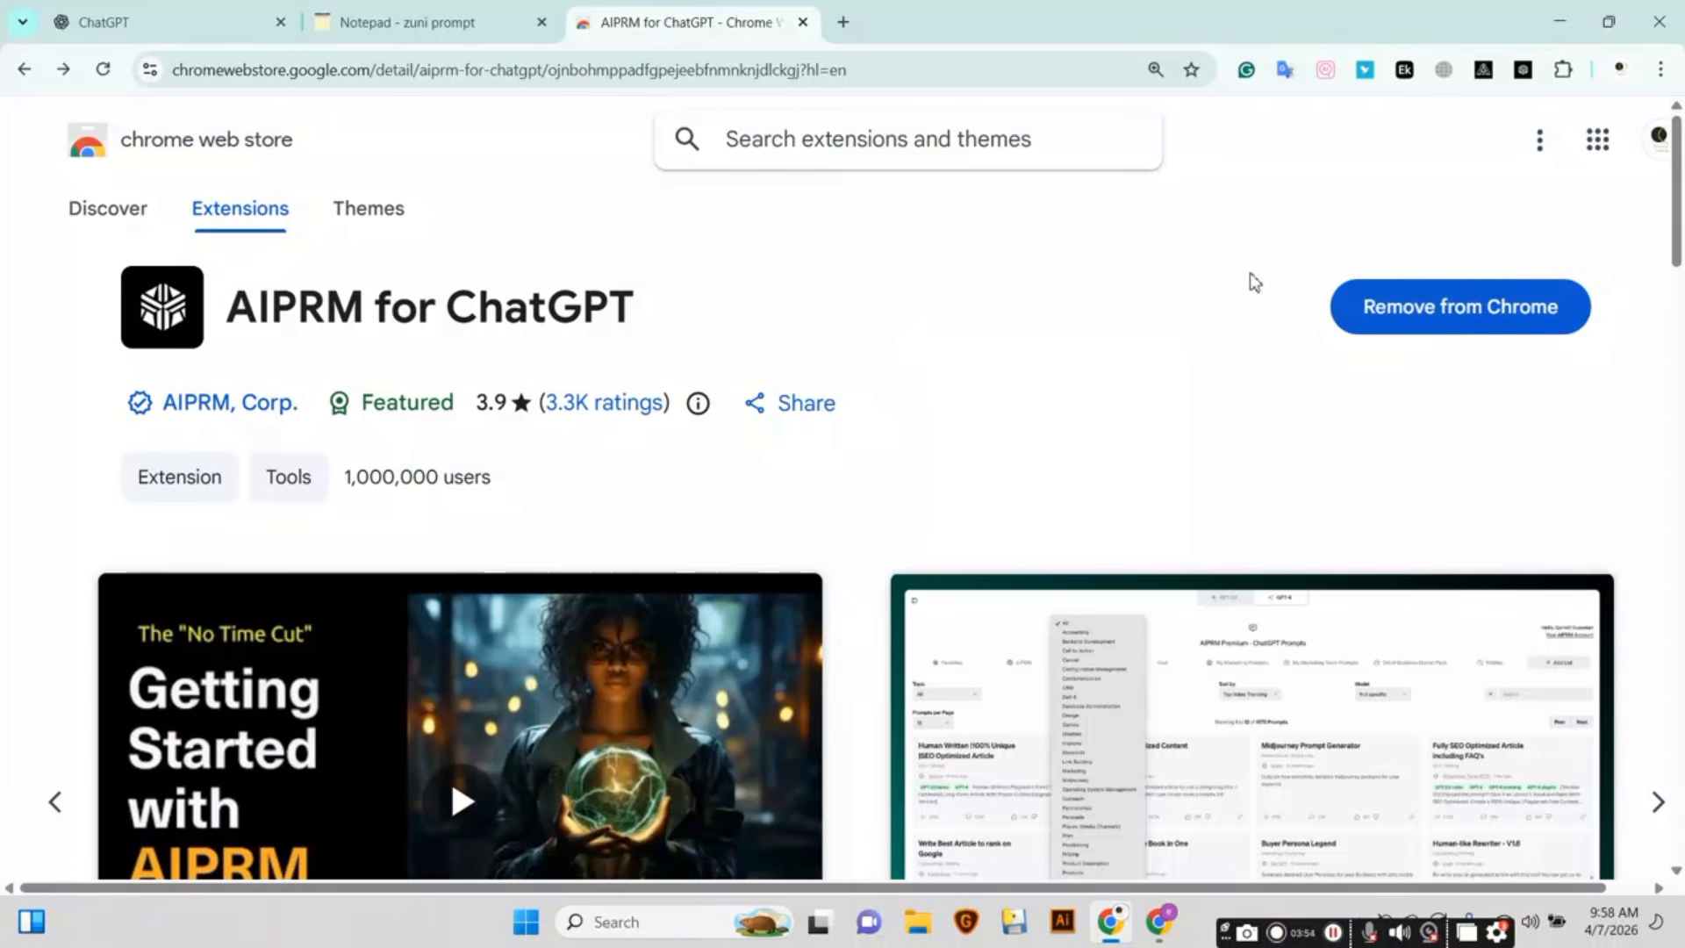
pyautogui.click(1563, 71)
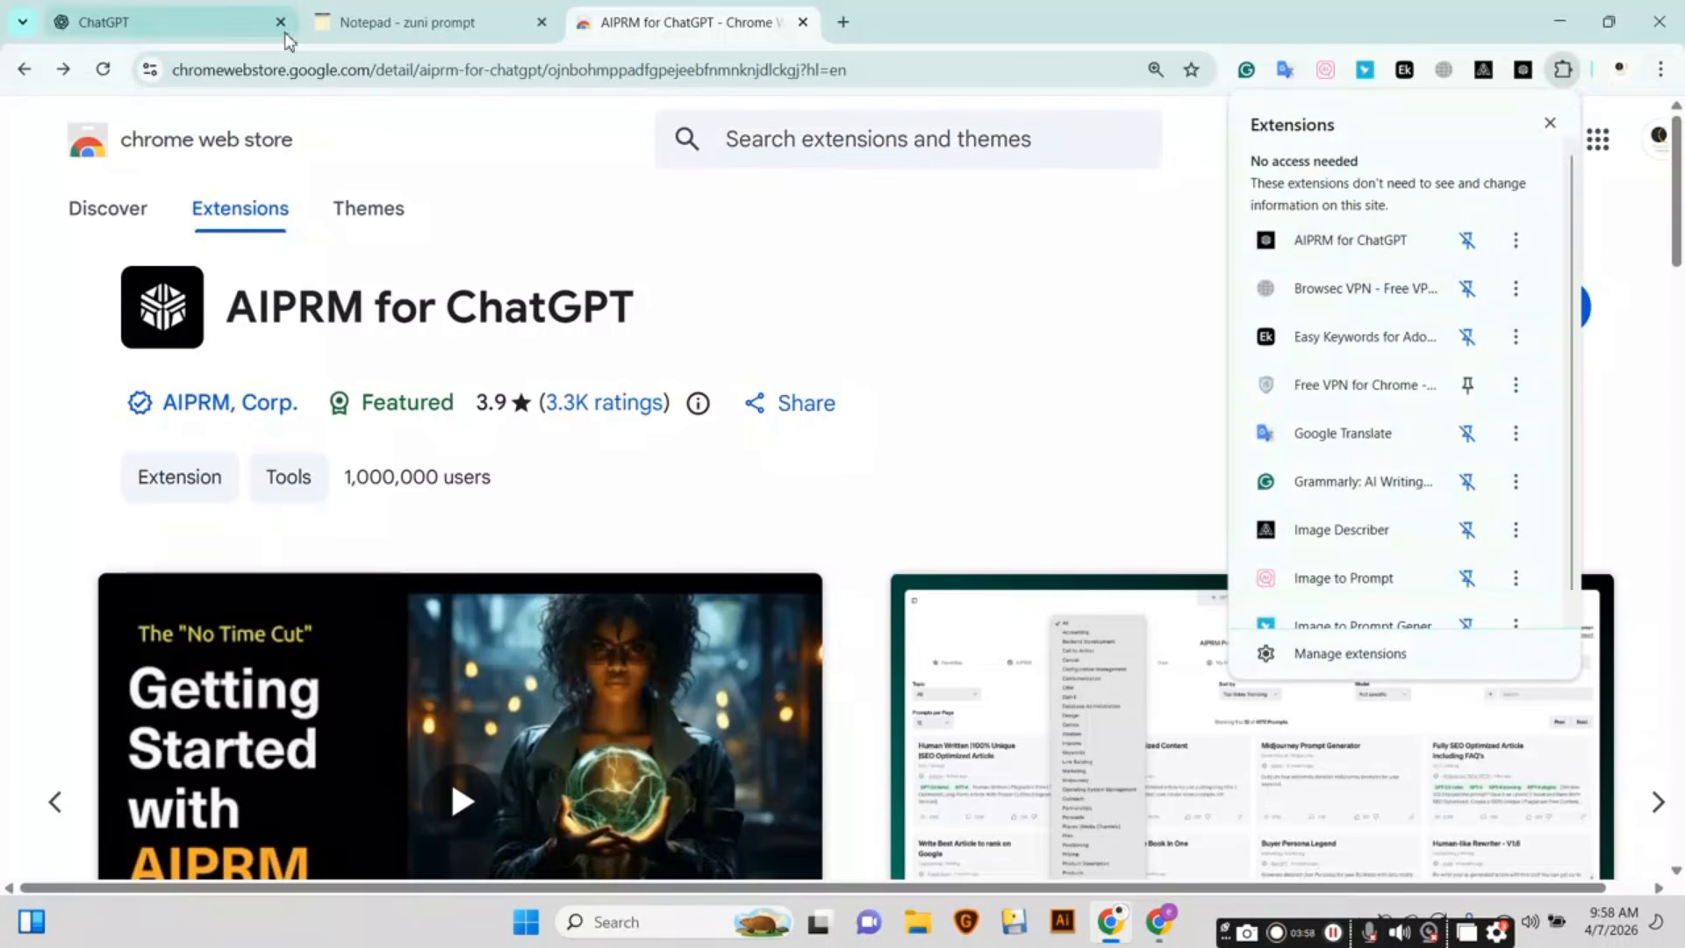
# Return to ChatGPT, search the AIPRM prompts for "ideogram" and select Generate image prompts for Ideogram AI.
pyautogui.click(112, 18)
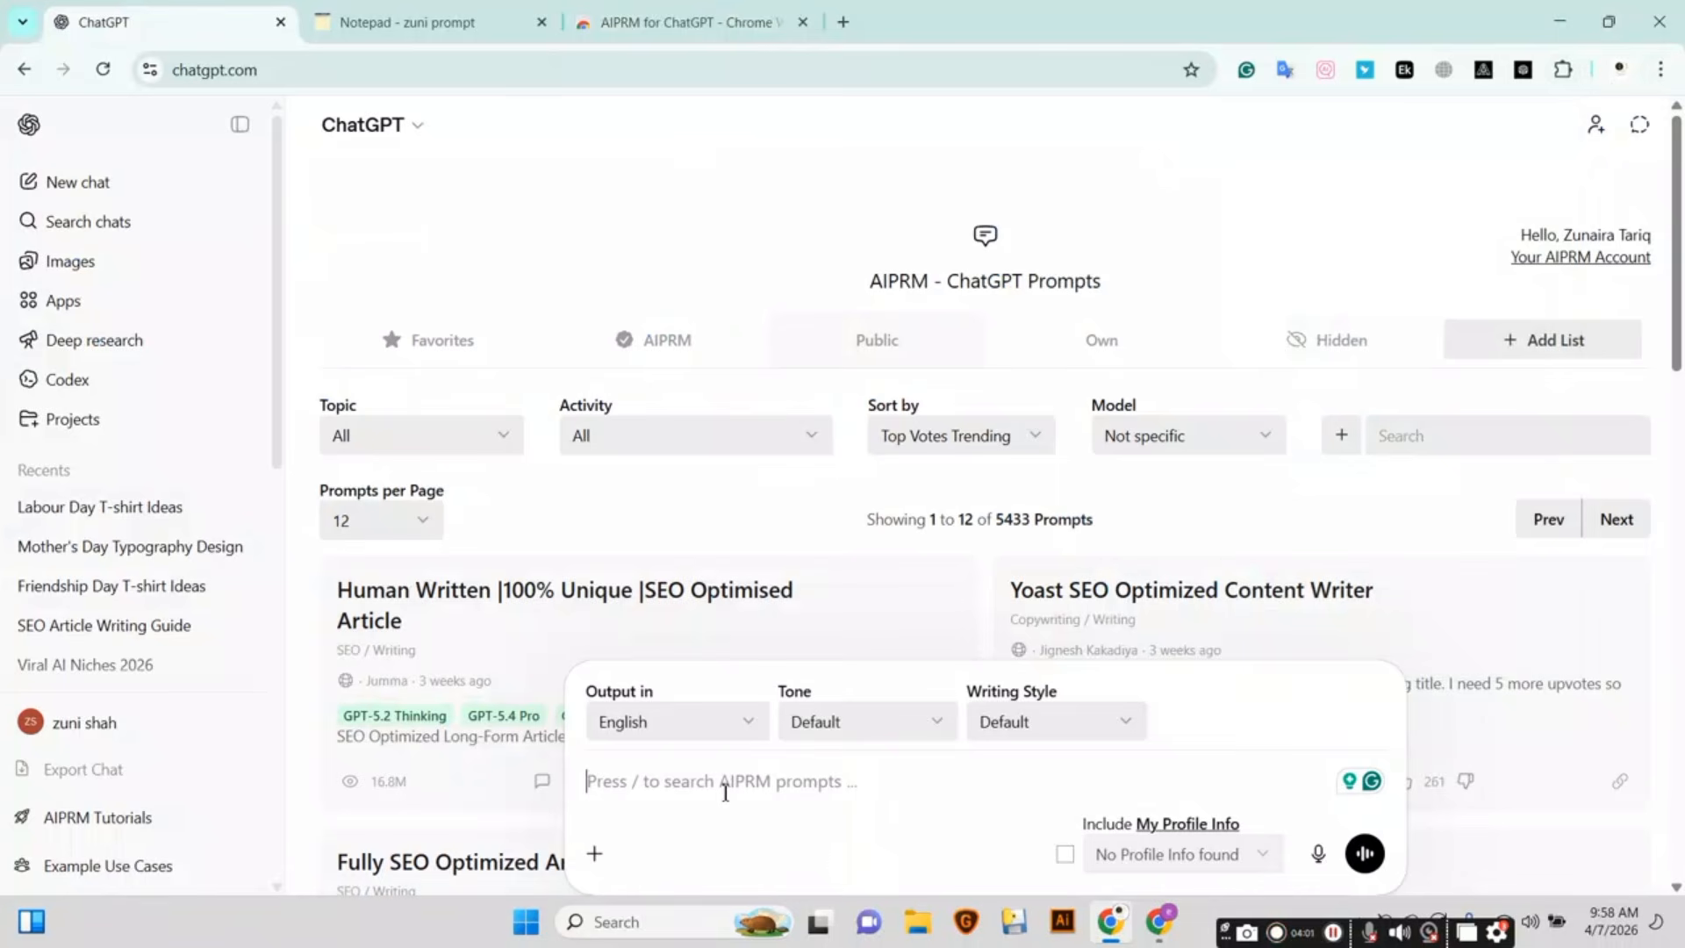
pyautogui.write('/ID')
pyautogui.write('de')
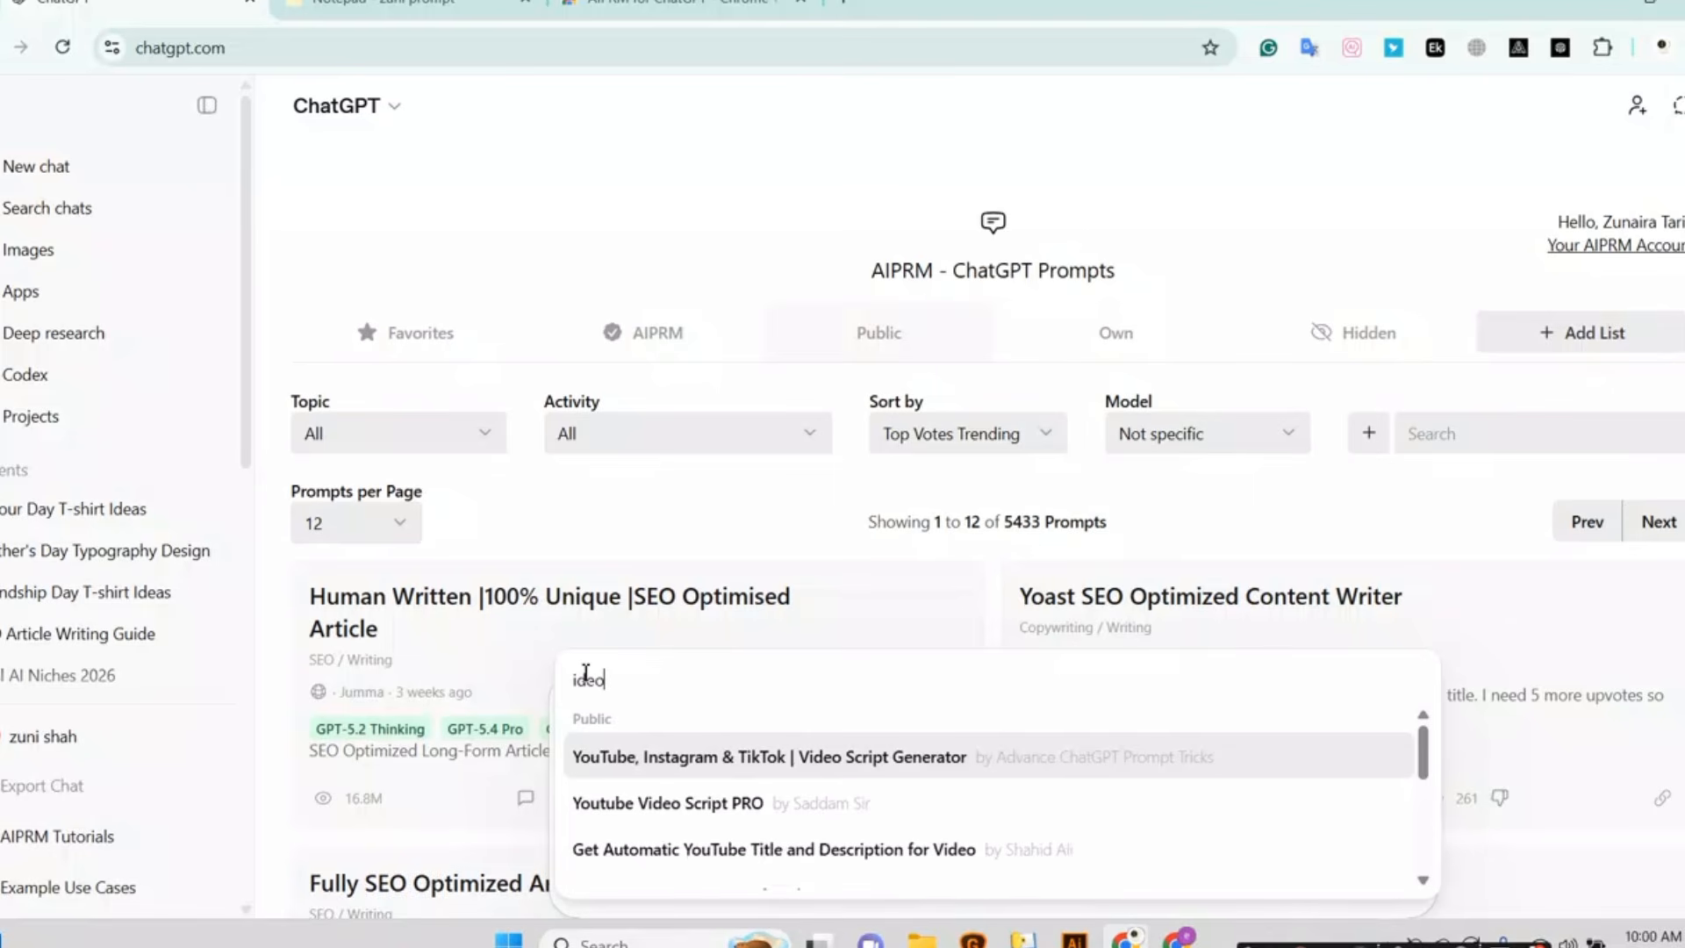
pyautogui.write('gram')
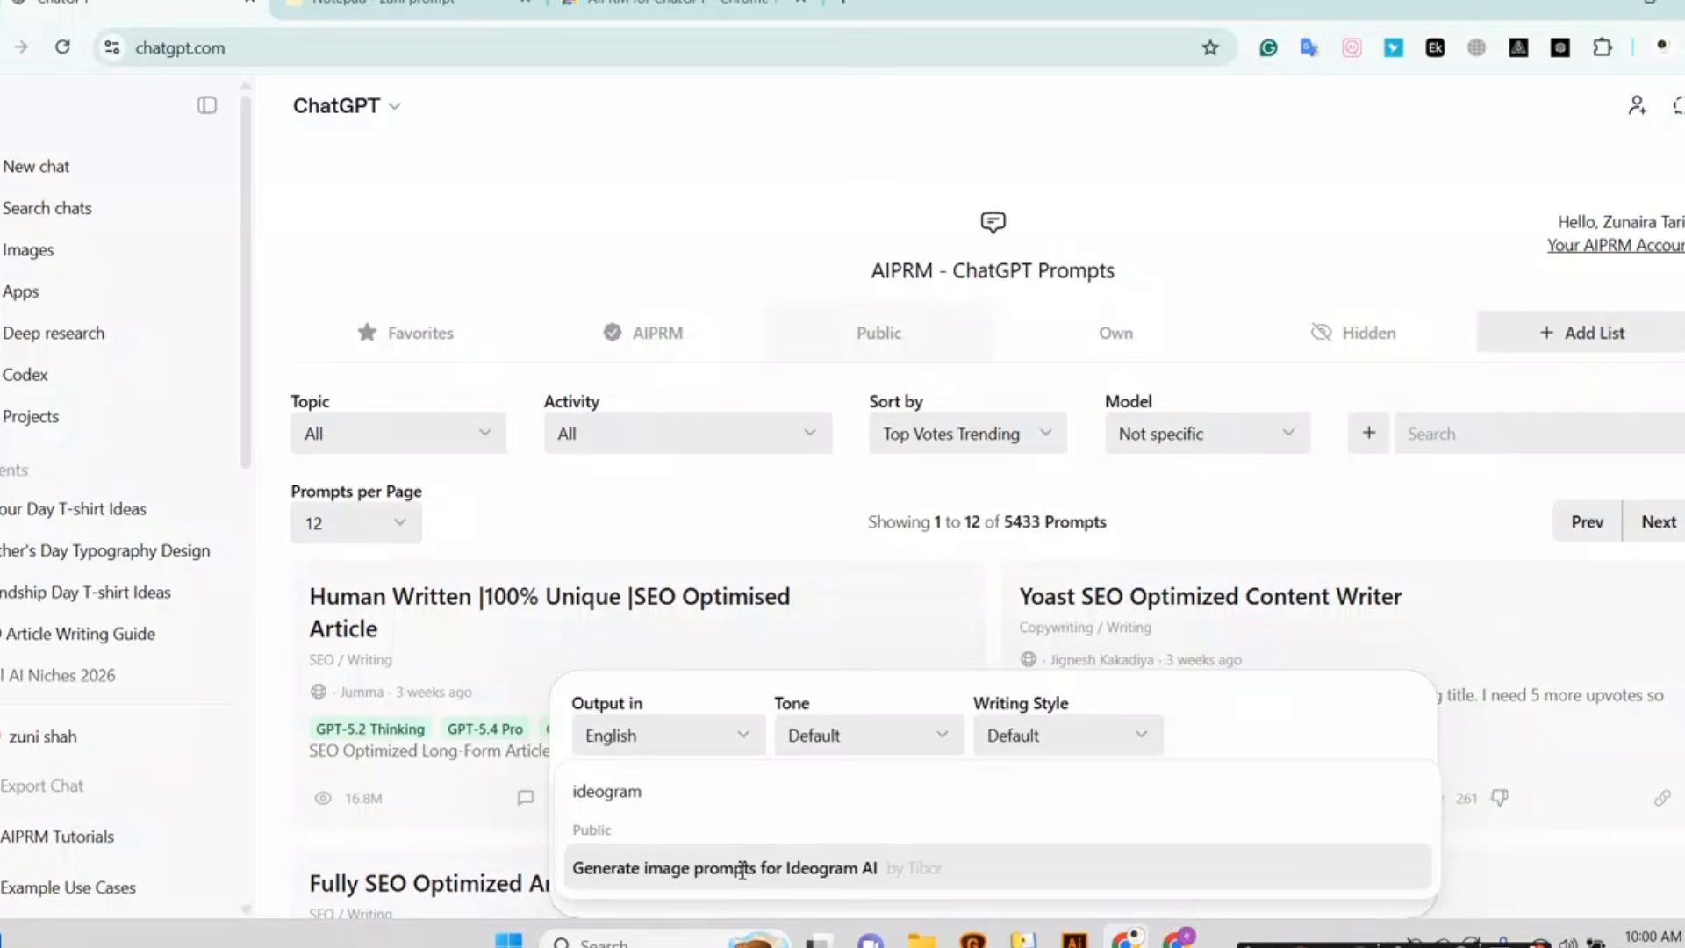
pyautogui.click(742, 870)
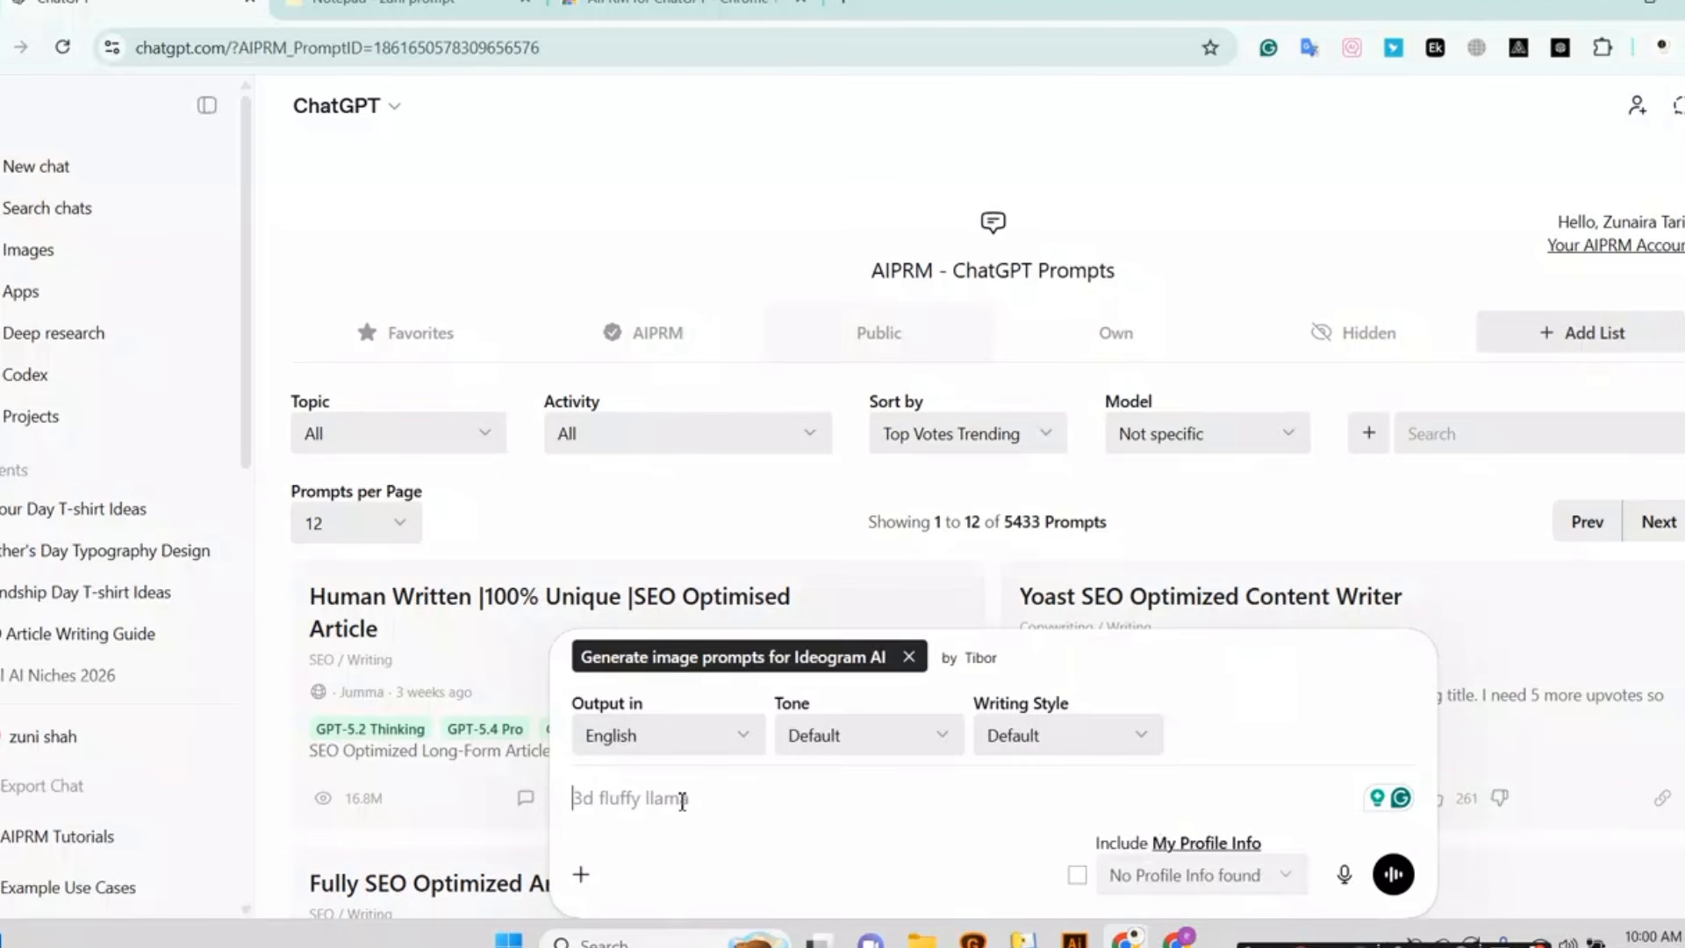
pyautogui.press('/')
pyautogui.write('mid')
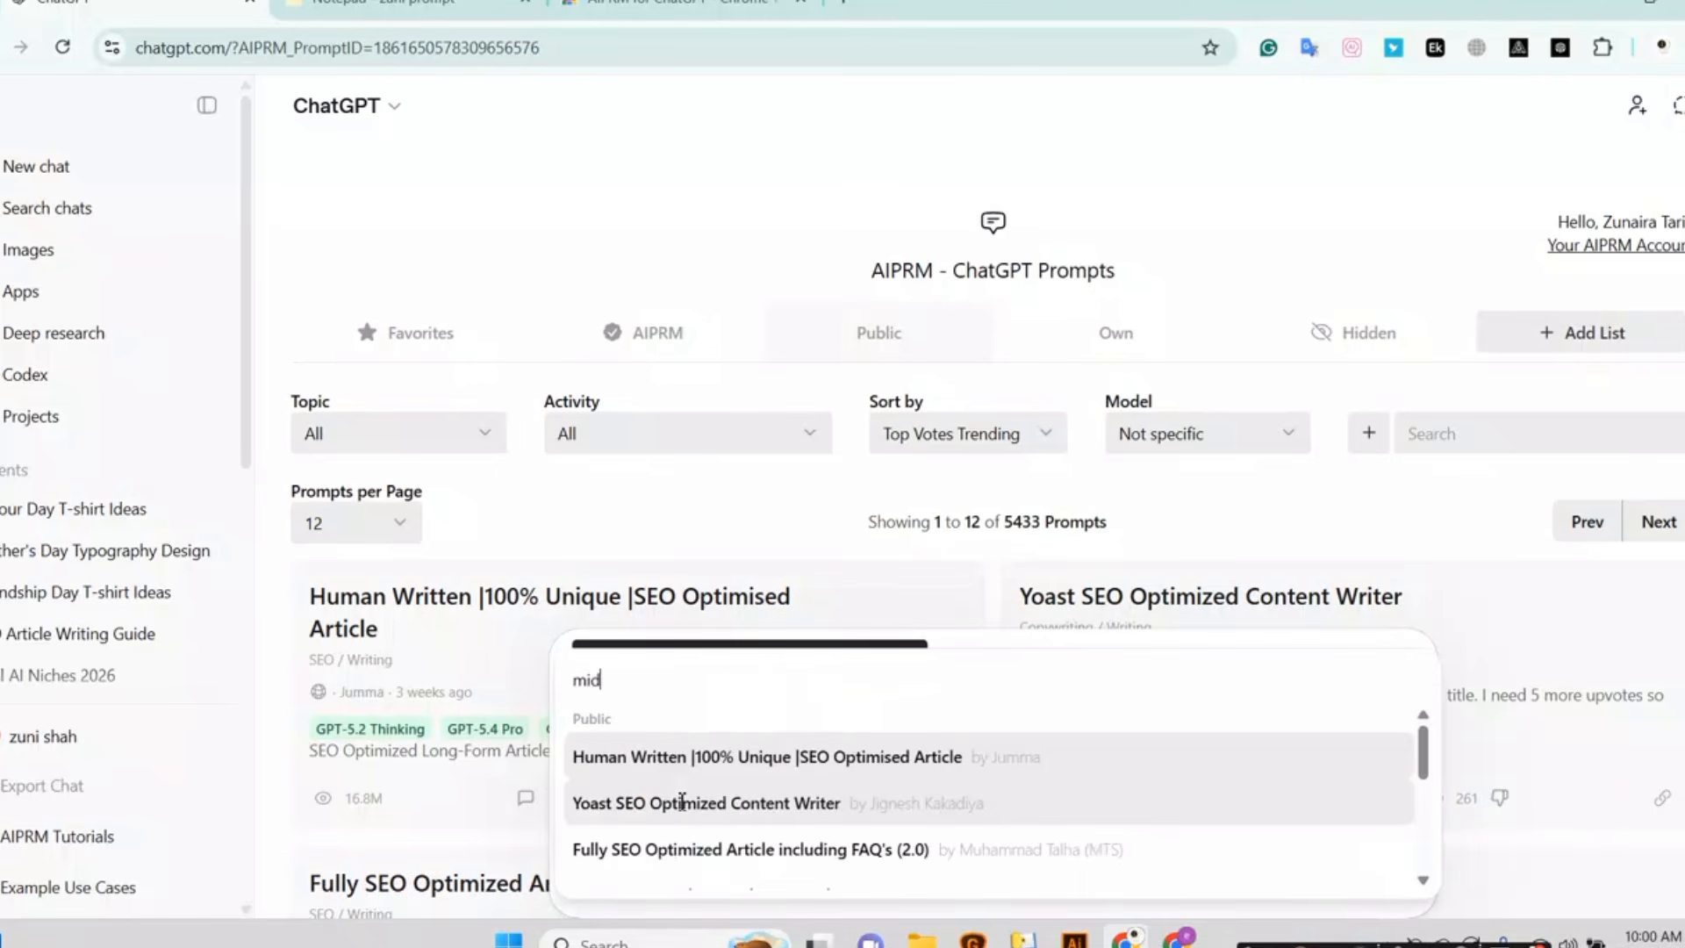
pyautogui.press('BackSpace')
pyautogui.press('BackSpace')
pyautogui.press('BackSpace')
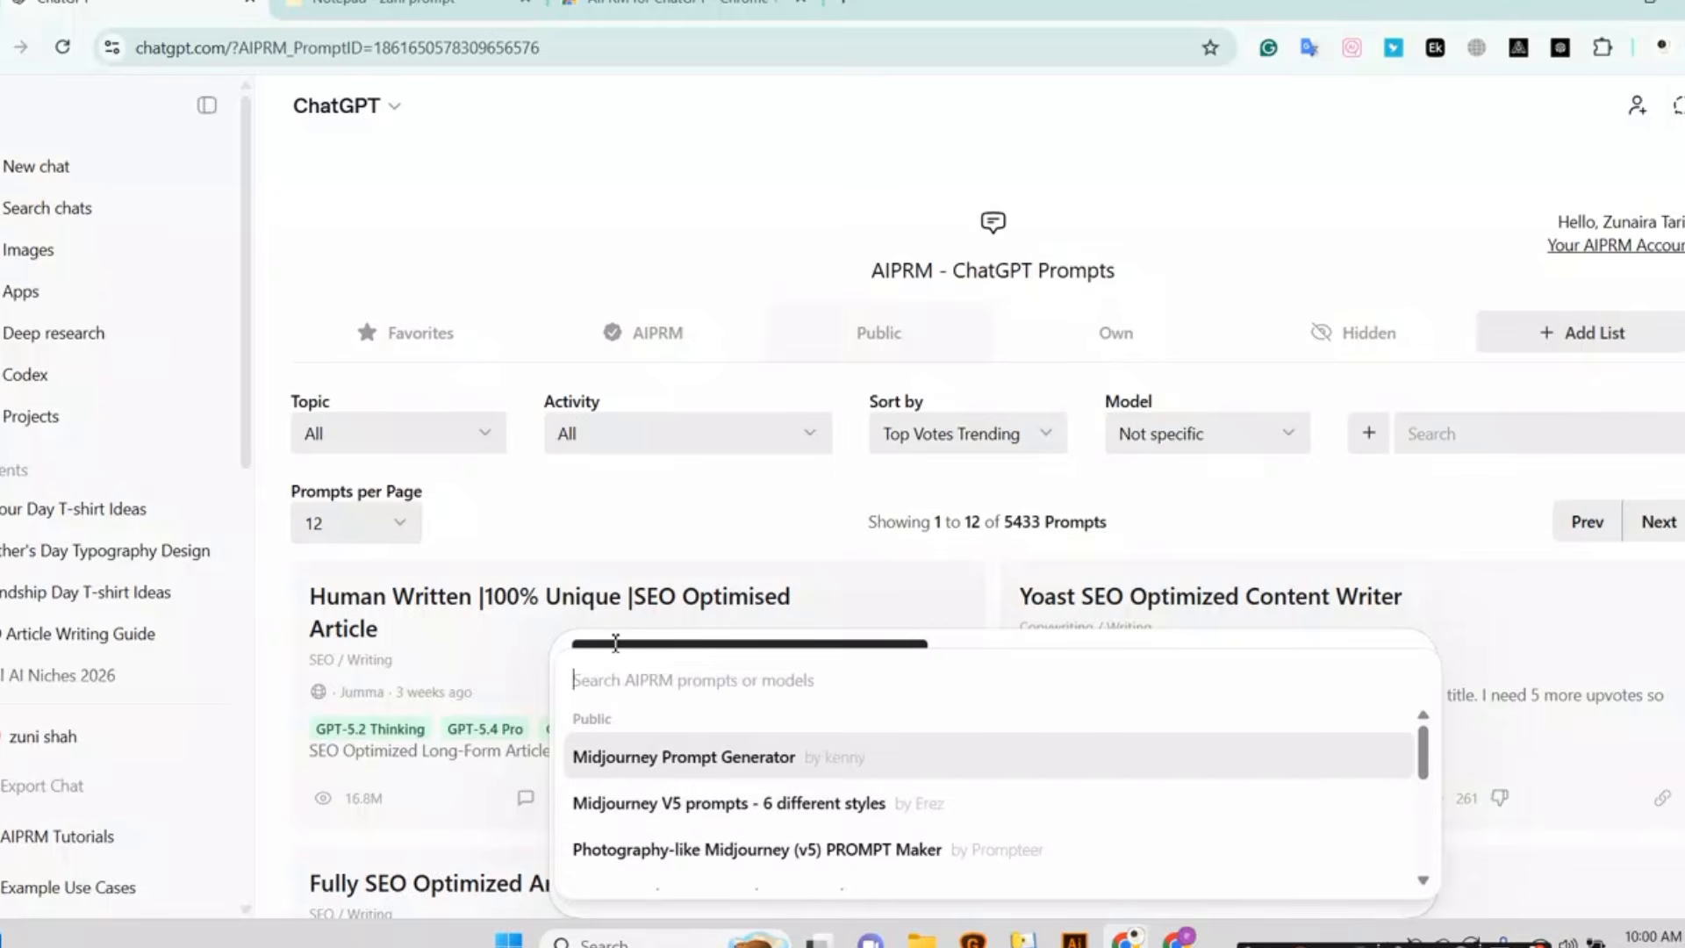
pyautogui.press('Escape')
# Search the AIPRM public prompt library for "ideogram" and clear the stray slash from the message field.
pyautogui.click(1449, 439)
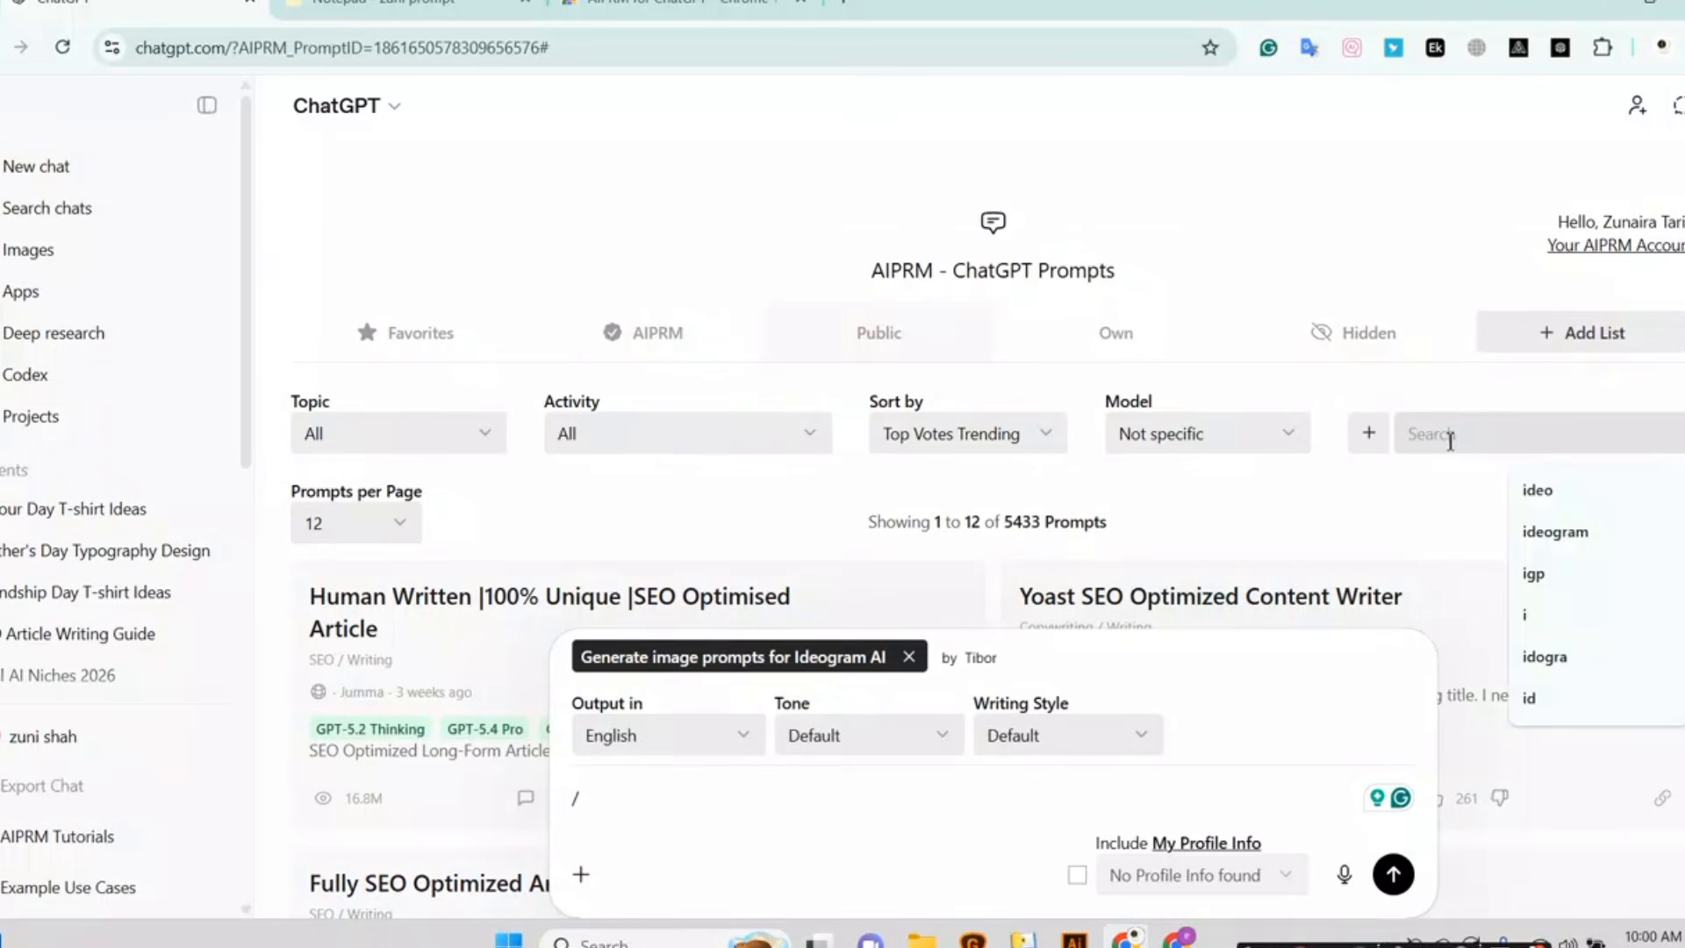
pyautogui.click(1551, 533)
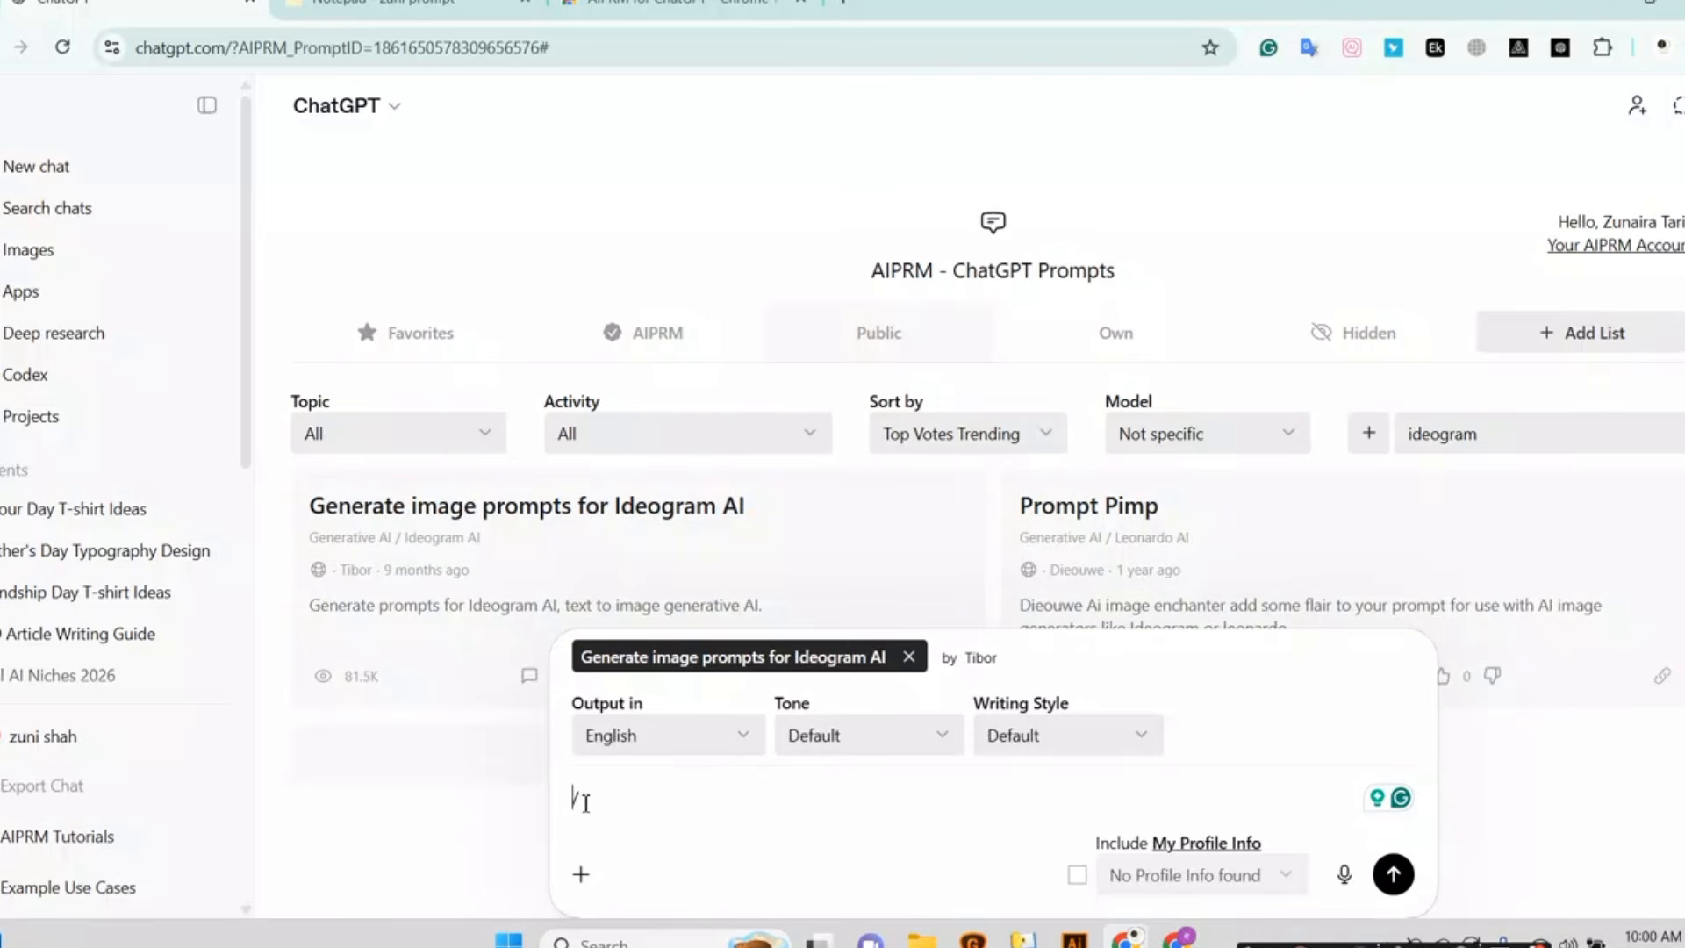
pyautogui.moveTo(590, 802); pyautogui.dragTo(530, 779)
pyautogui.press('BackSpace')
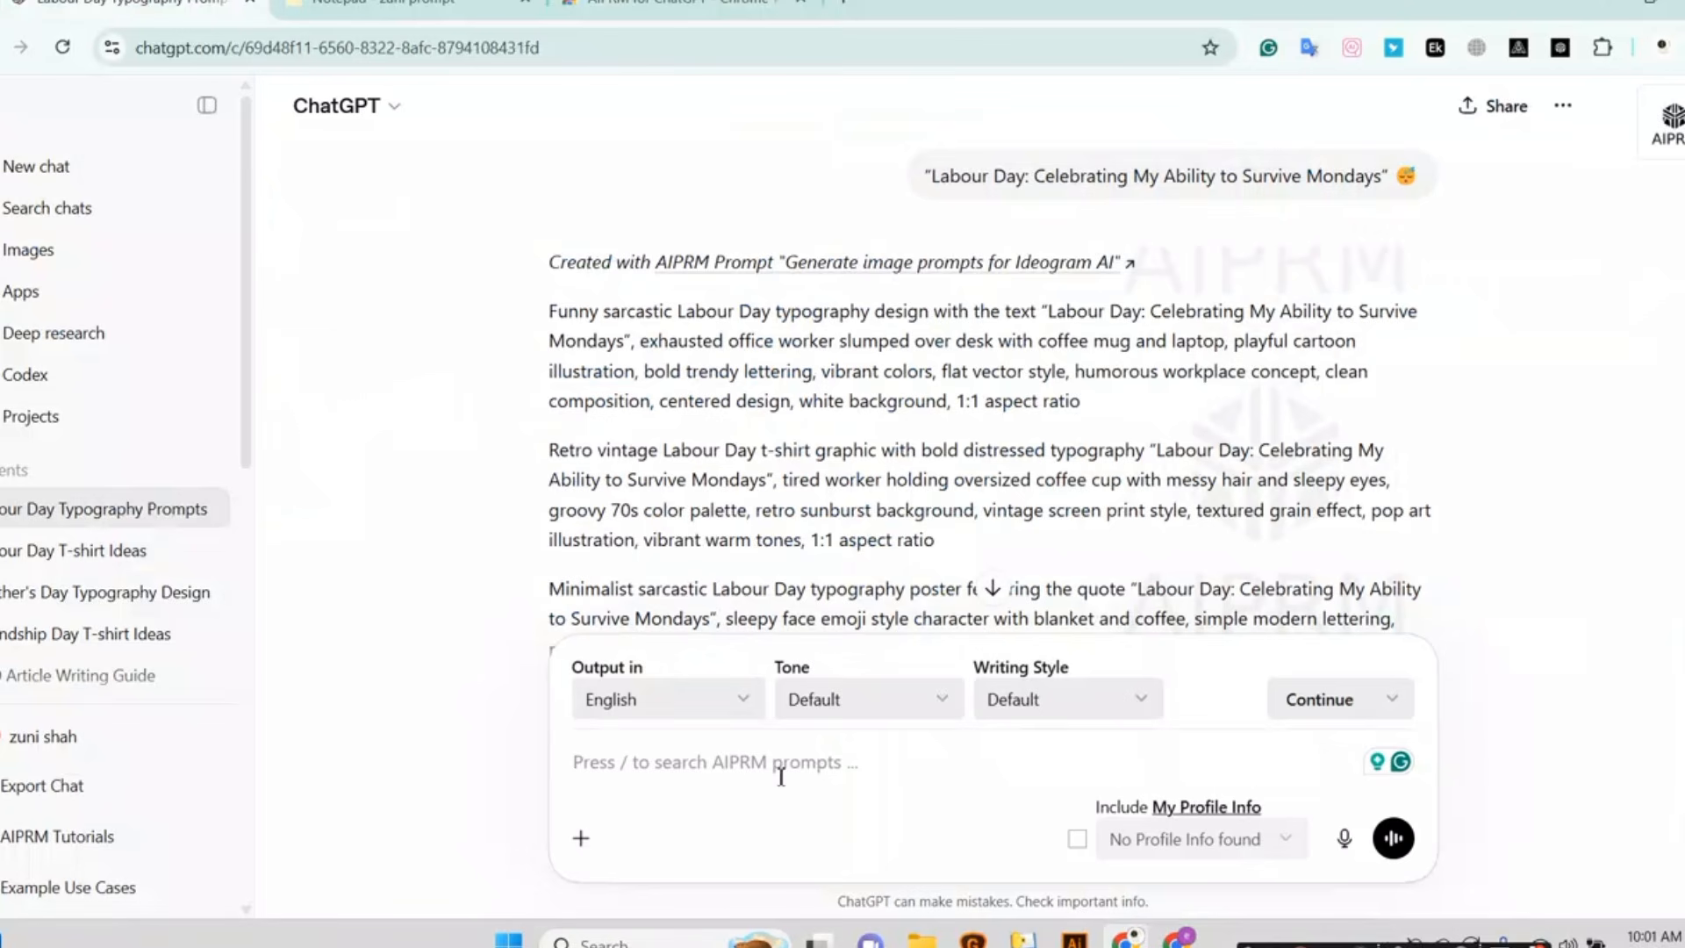
# Select the Generate image prompts for Ideogram AI prompt again and enter the Bakra Eid design prompt for t-shirts, mugs, hoodies and caps.
pyautogui.write('/')
pyautogui.write('i')
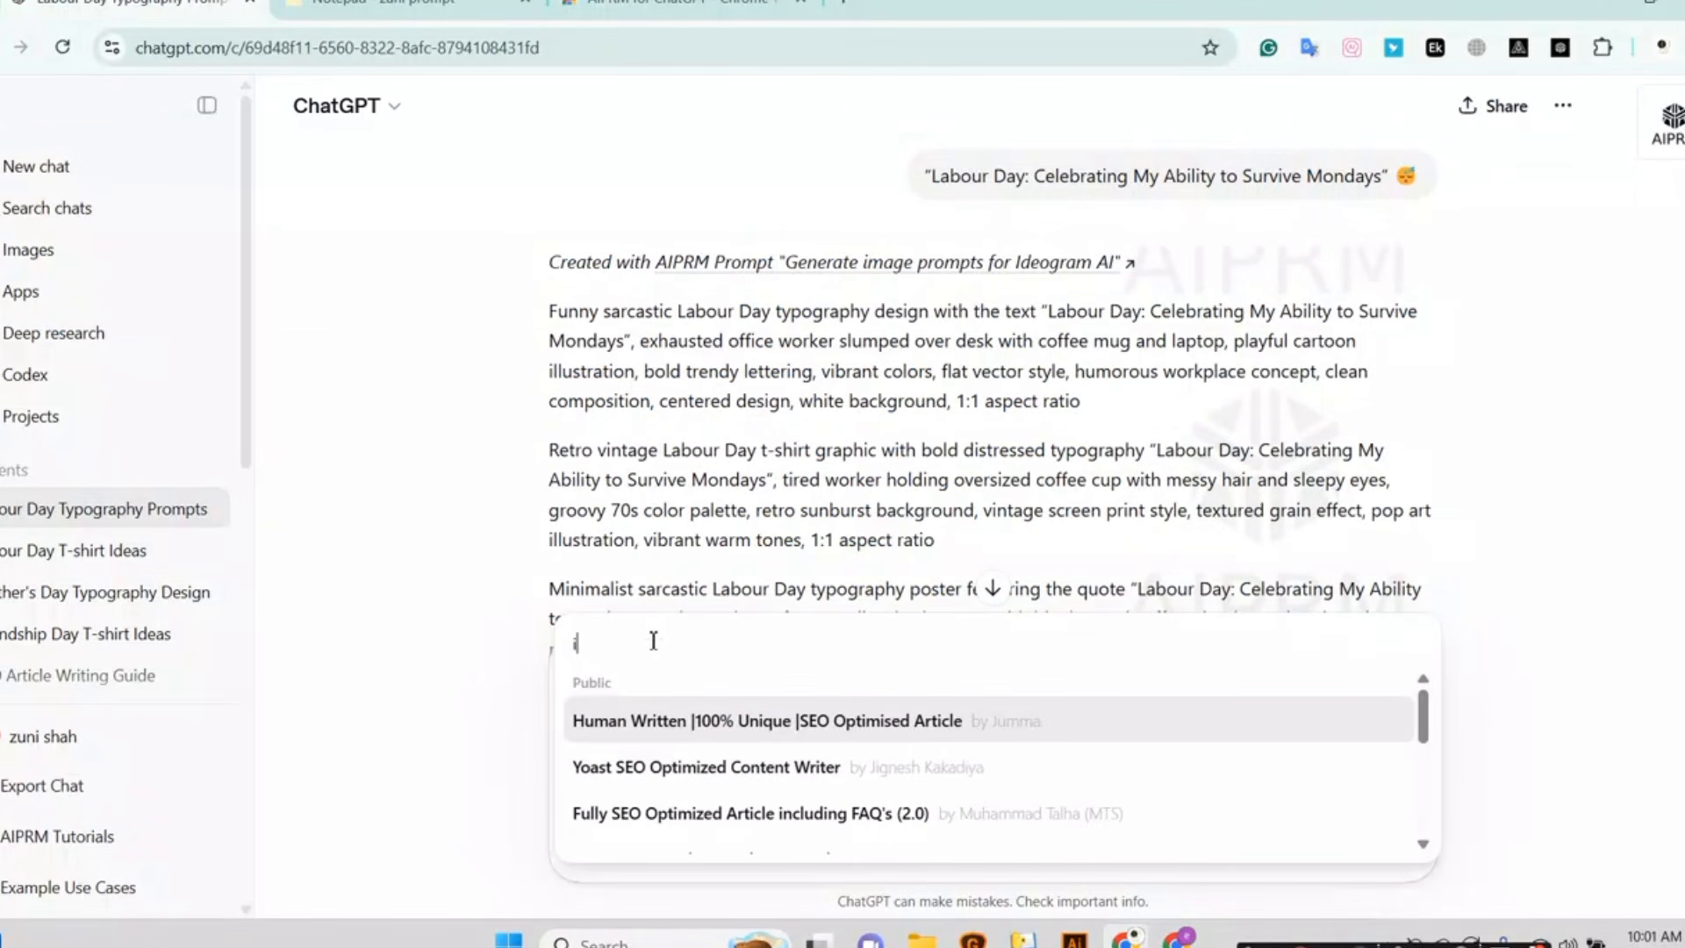
pyautogui.write('deogram')
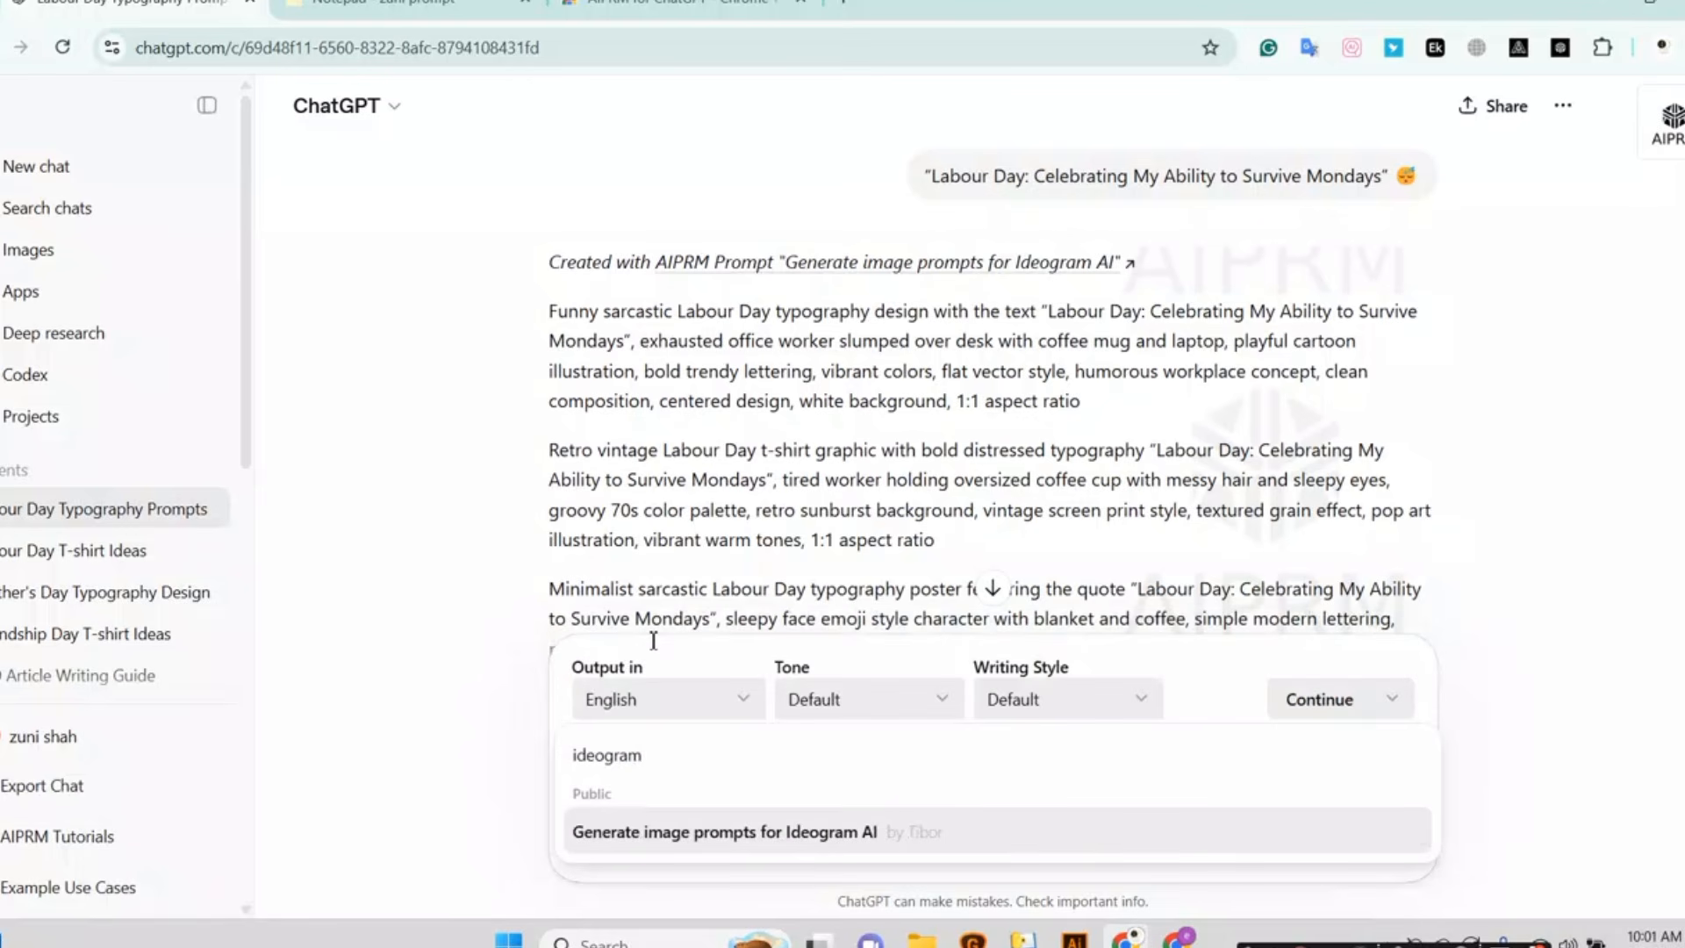
pyautogui.click(719, 832)
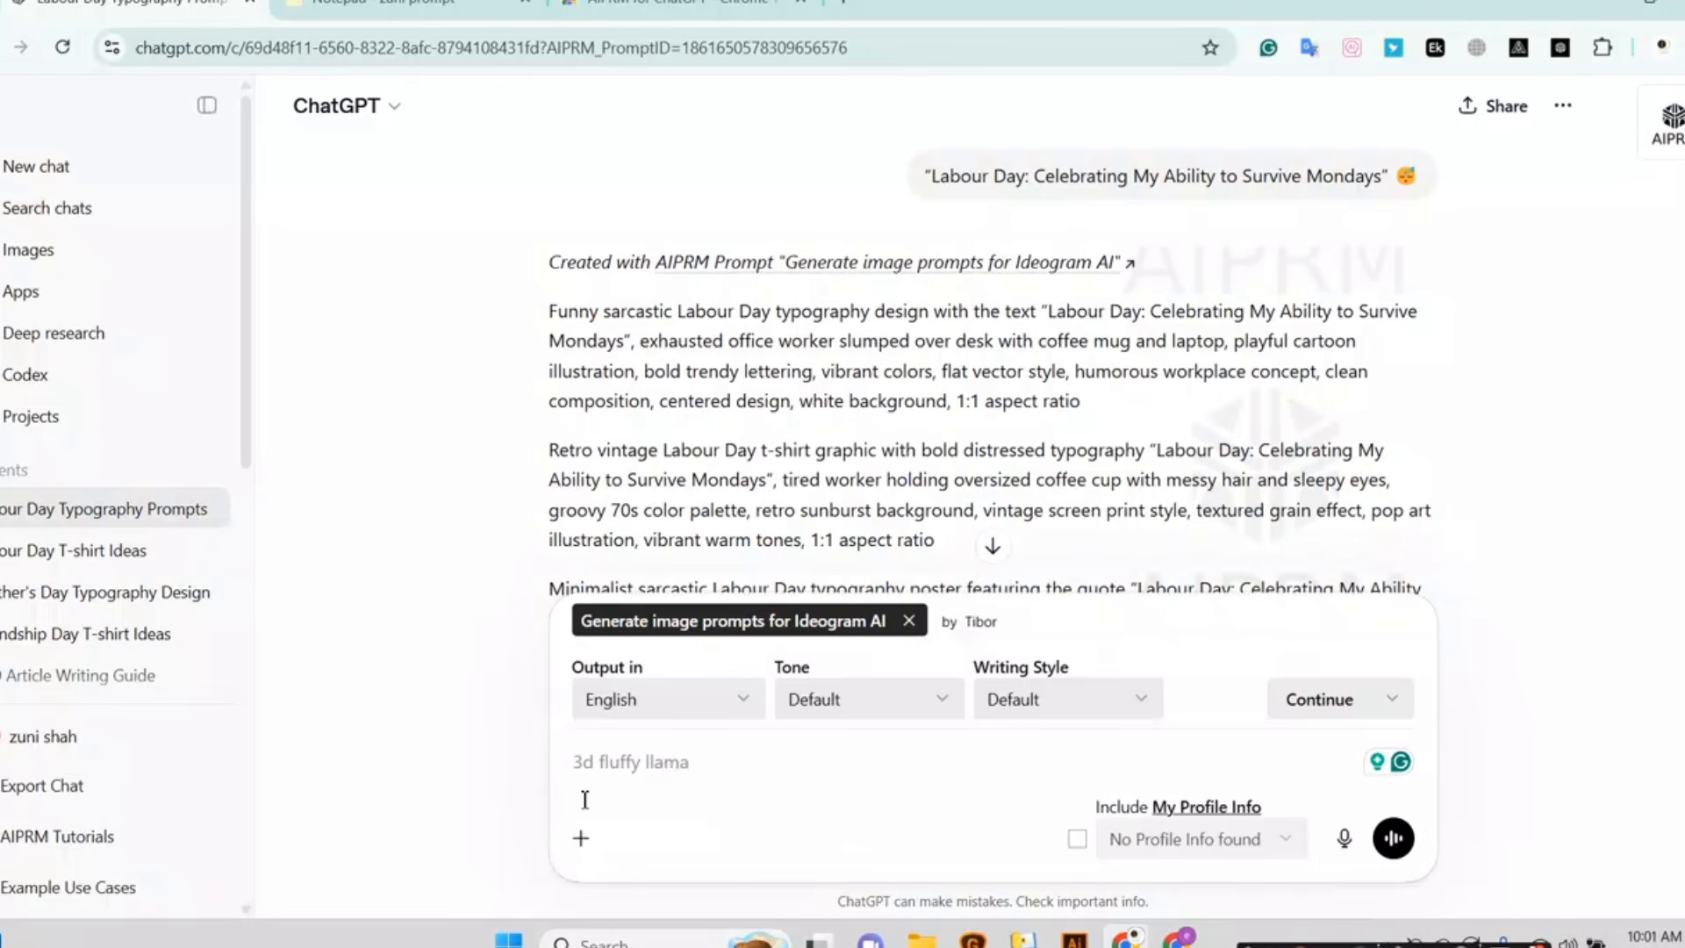
pyautogui.write('reate a design suitable for t-shirts, mugs, hoodies, and caps, prints. featuring the text "Calm Down... It’s Just Eid Meat Season"" theme is Bakra Eid, used relevant to vector, solid, and plain relevant colour on a white background, also suitable for Cricut ratio should be 1:1')
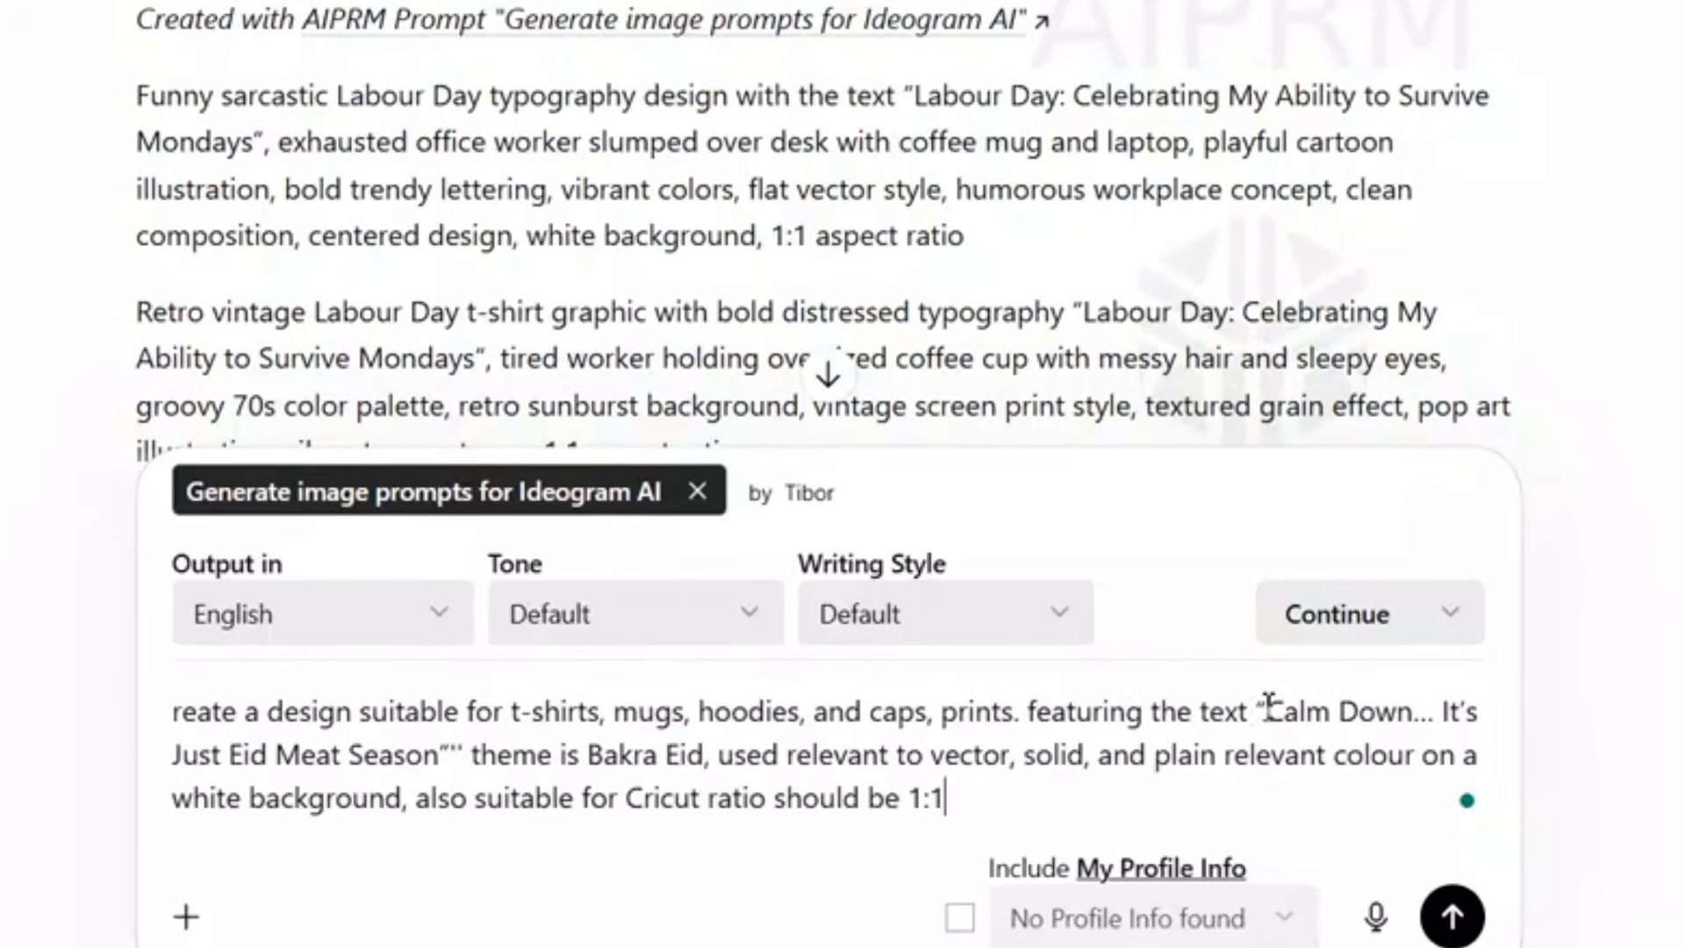
# Replace the prompt's Eid quote with "Labour Day: Celebrating My Ability to Survive Mondays" 😴 and its theme with LABOUR DAY.
pyautogui.moveTo(1266, 706); pyautogui.dragTo(1493, 703)
pyautogui.press('BackSpace')
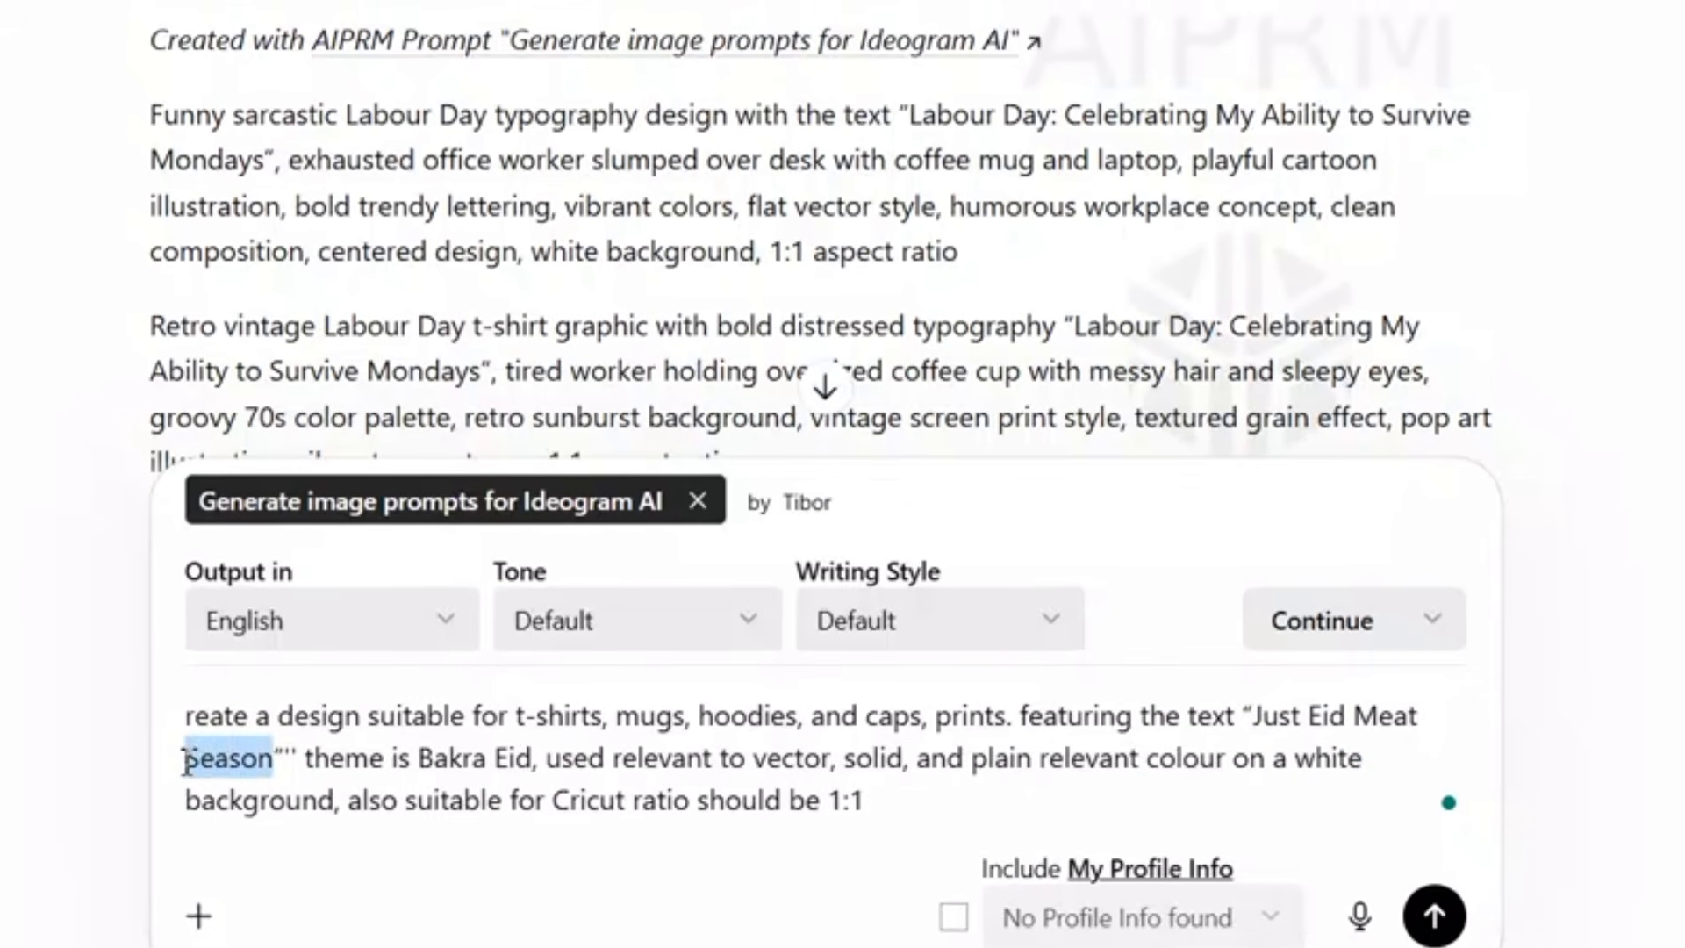
pyautogui.press('BackSpace')
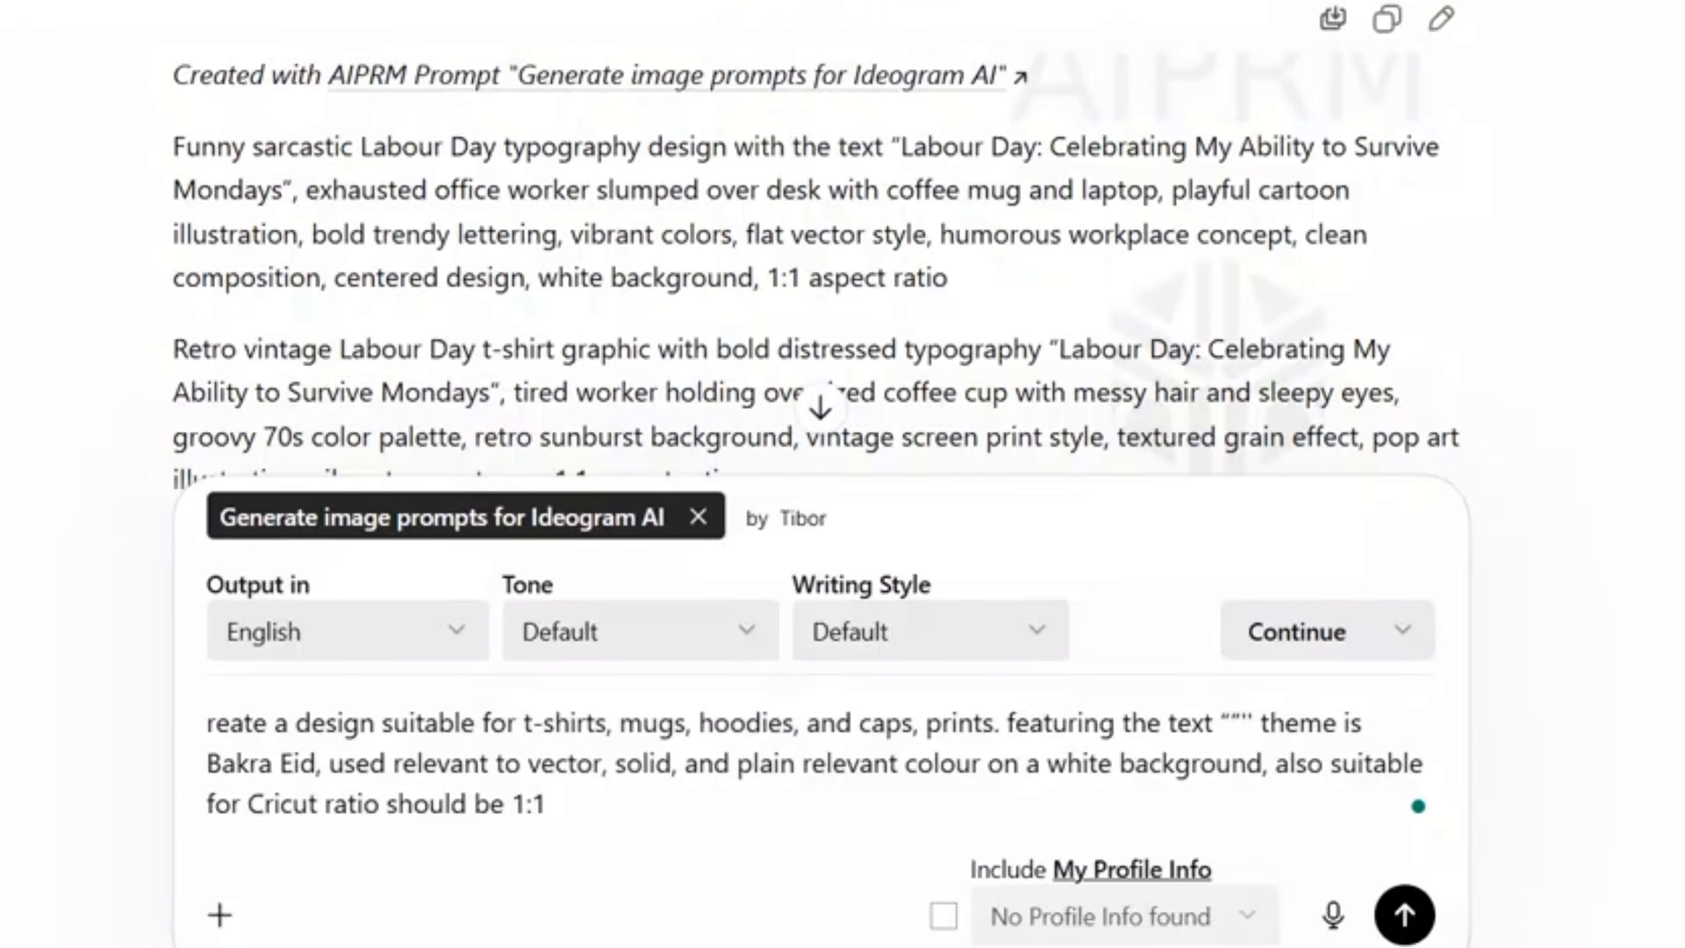
pyautogui.click(1233, 720)
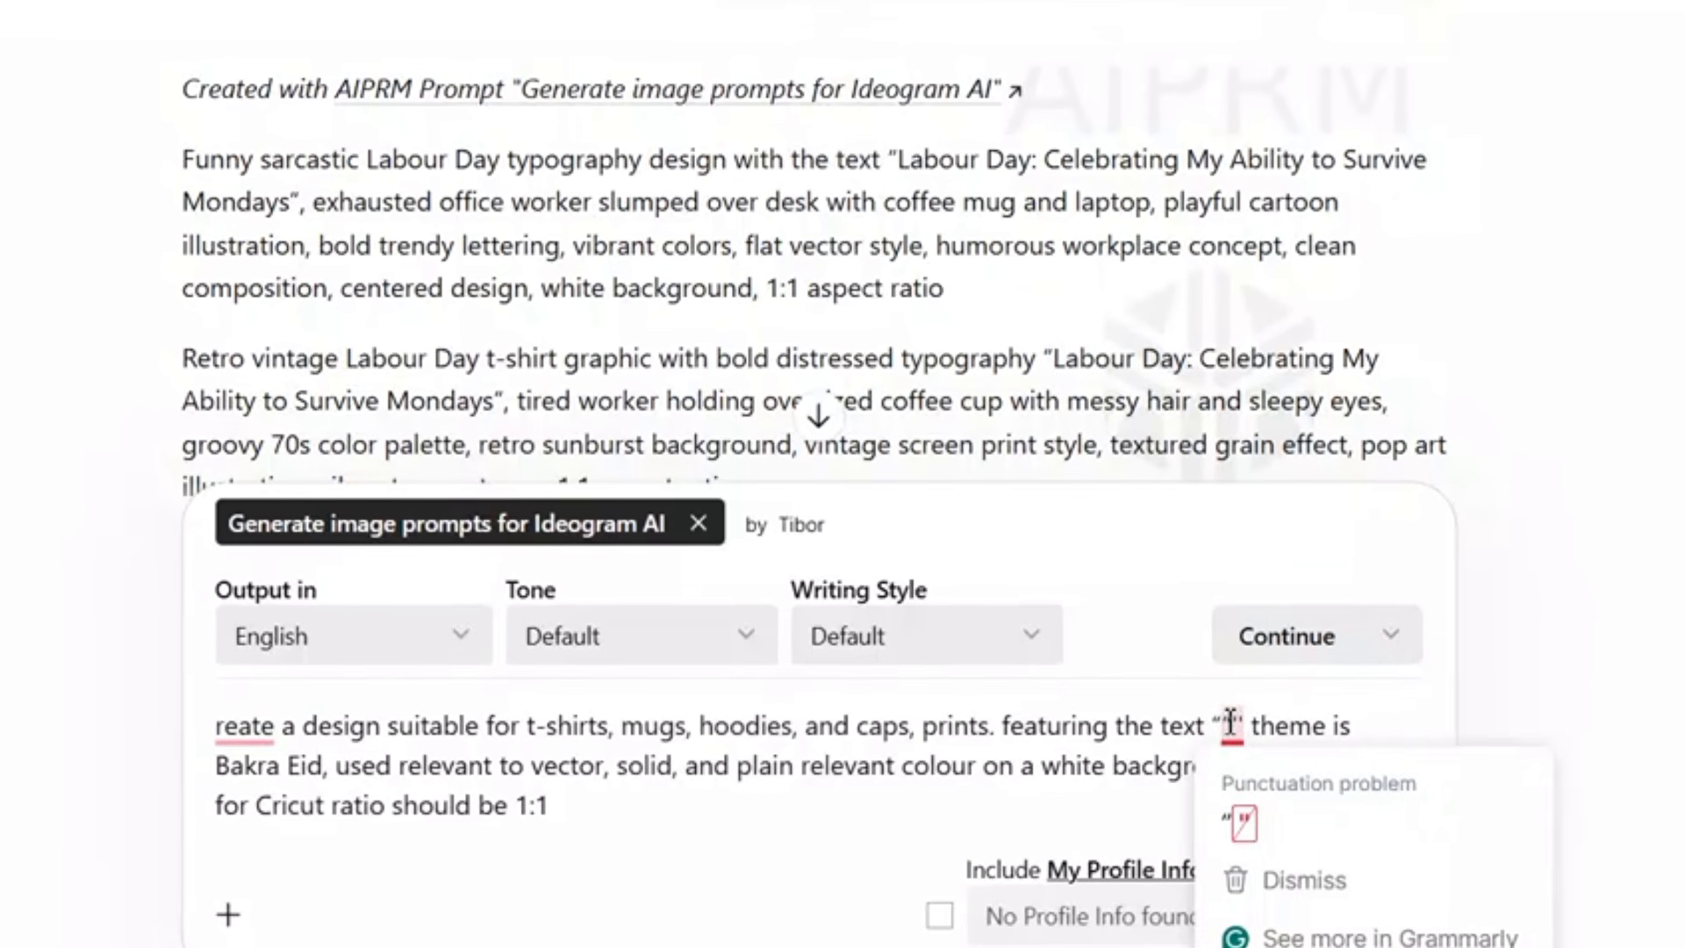
pyautogui.write('Labour Day: Celebrating My Ability to Survive Mondays" 😴')
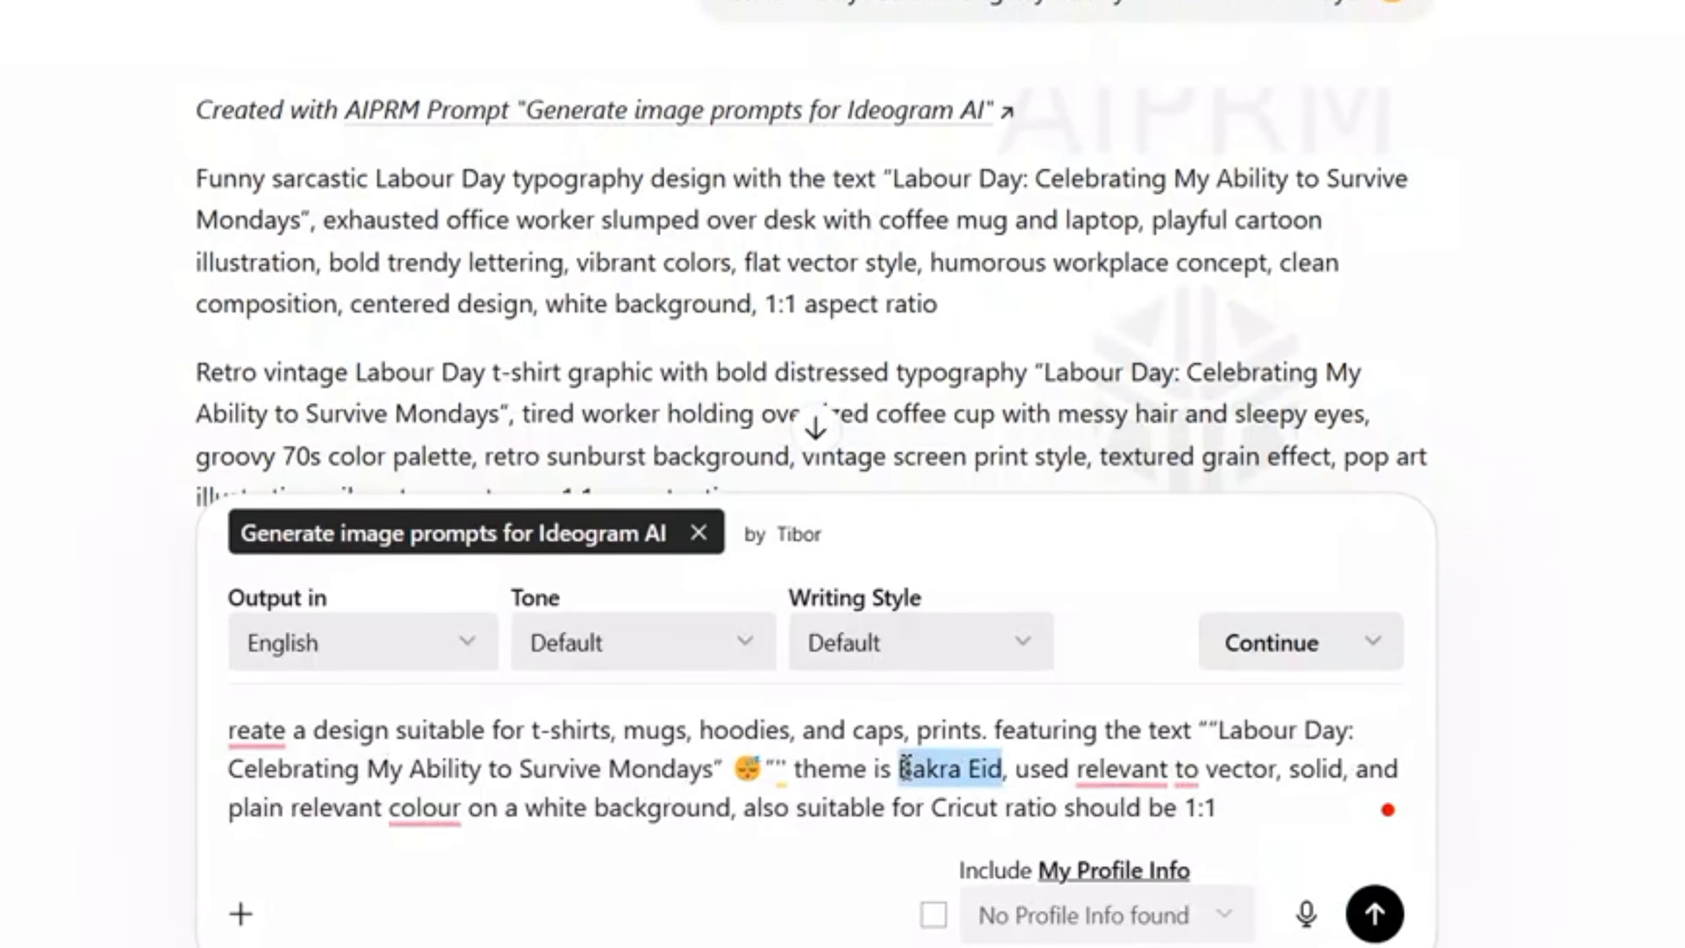
pyautogui.write('LABOUR')
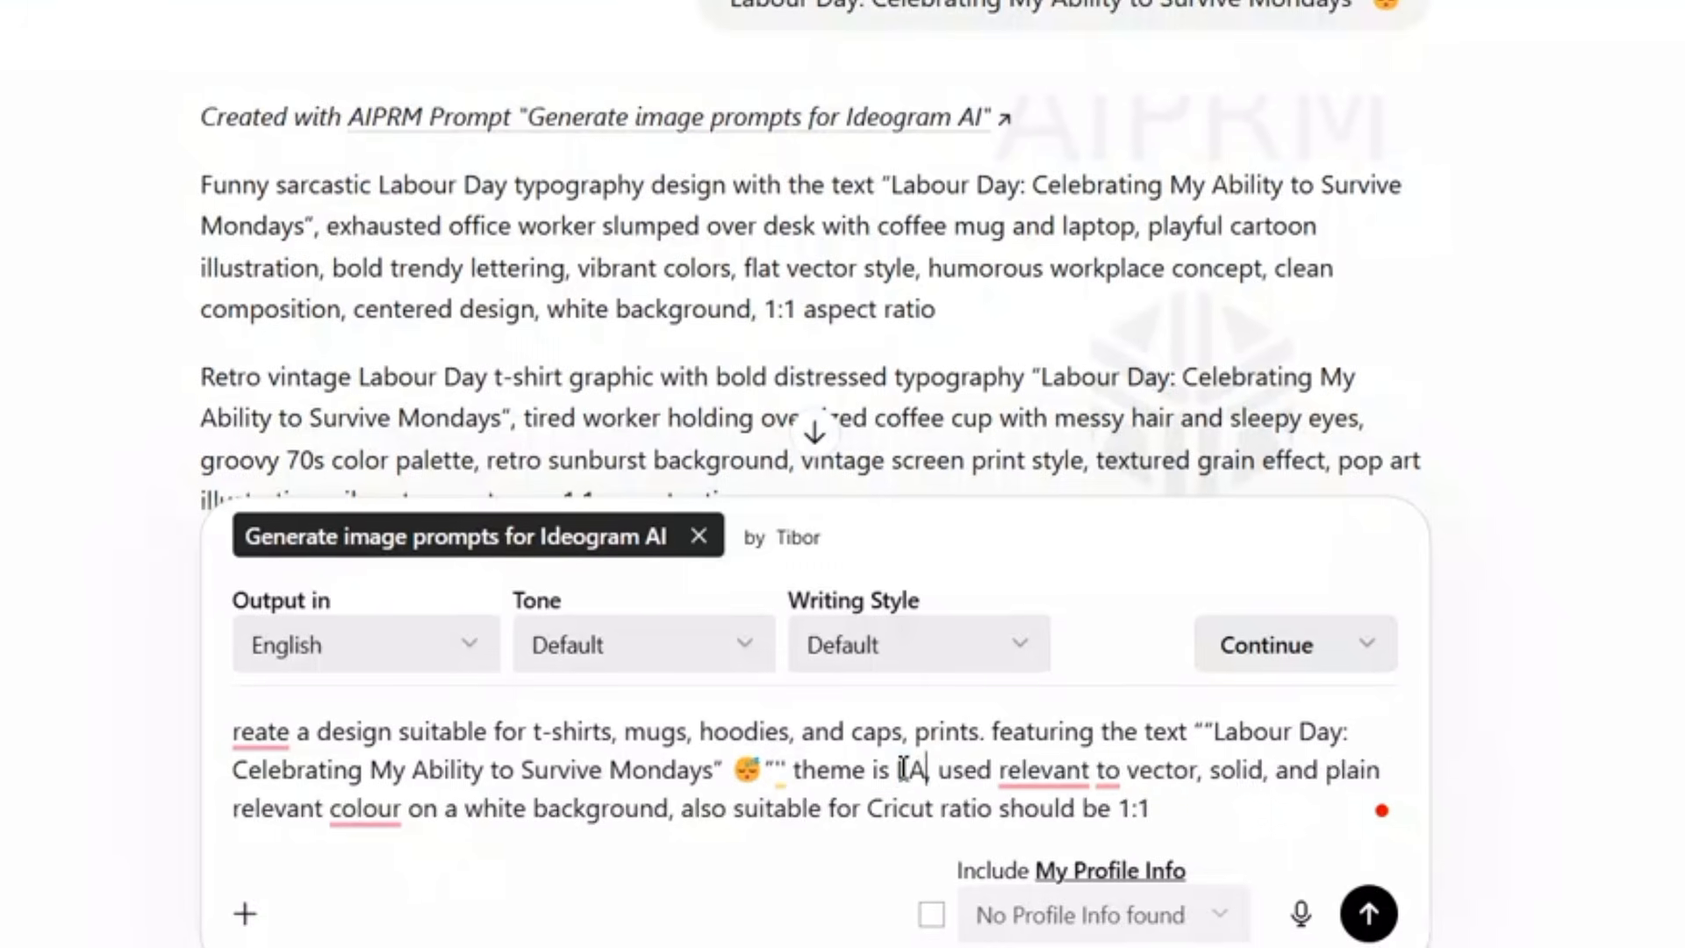
pyautogui.write(' DAY,')
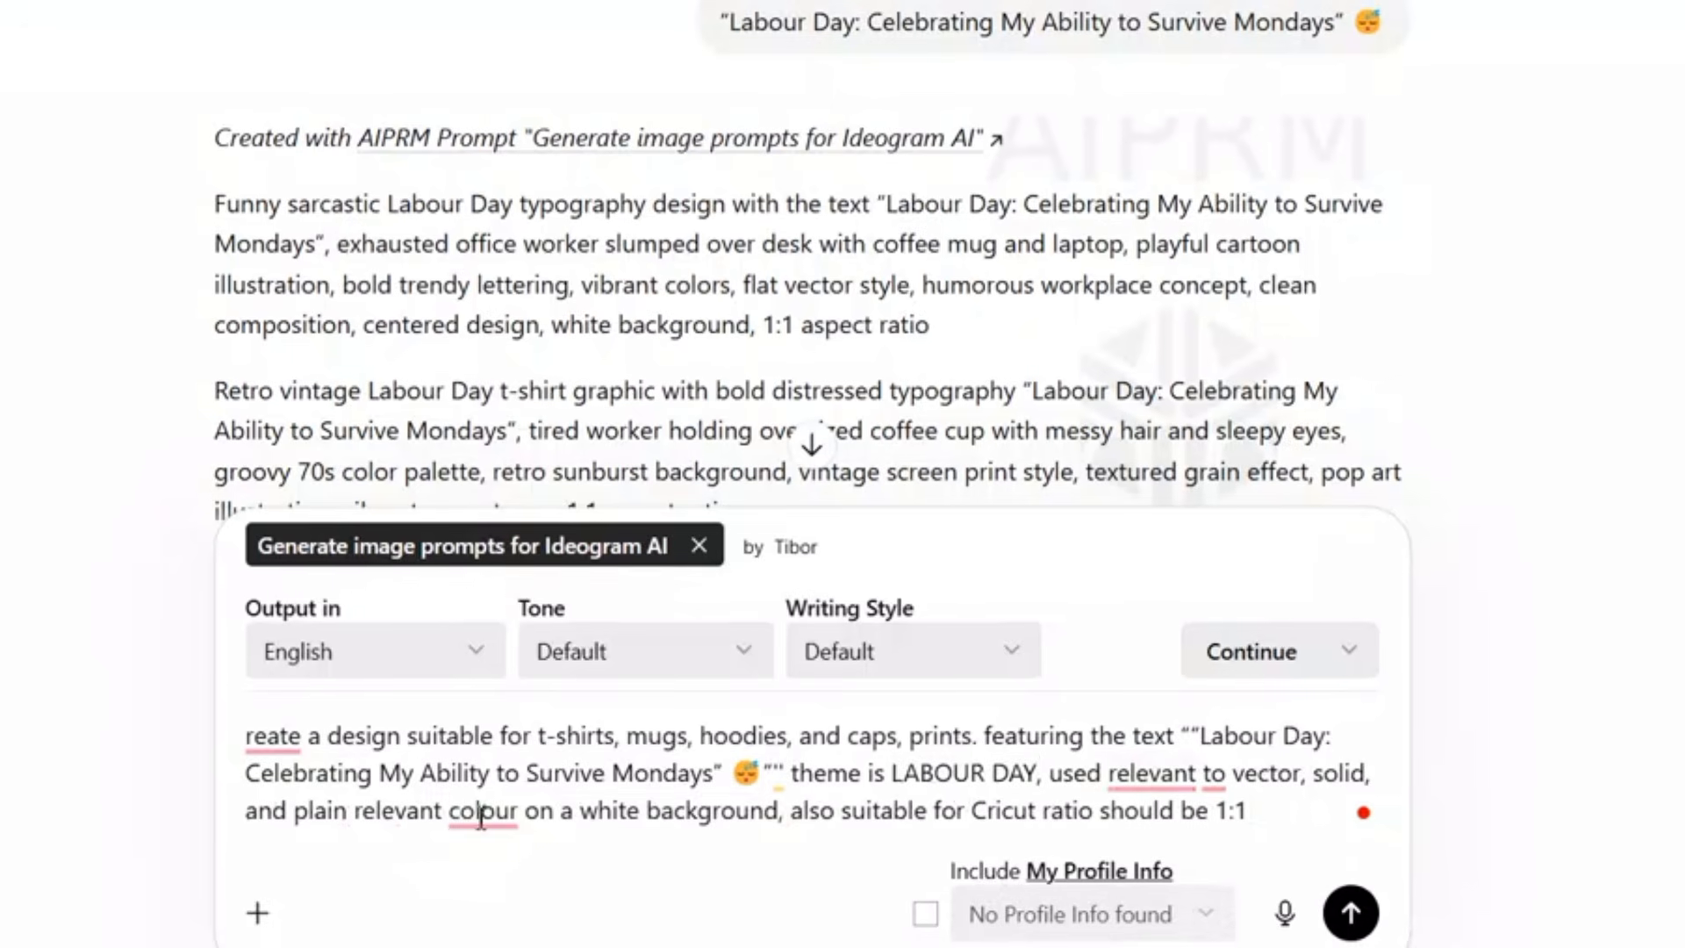
# Set the output language to Deutsch and restore the missing C in "Create" at the start of the prompt.
pyautogui.moveTo(478, 807)
pyautogui.click(507, 644)
pyautogui.click(504, 635)
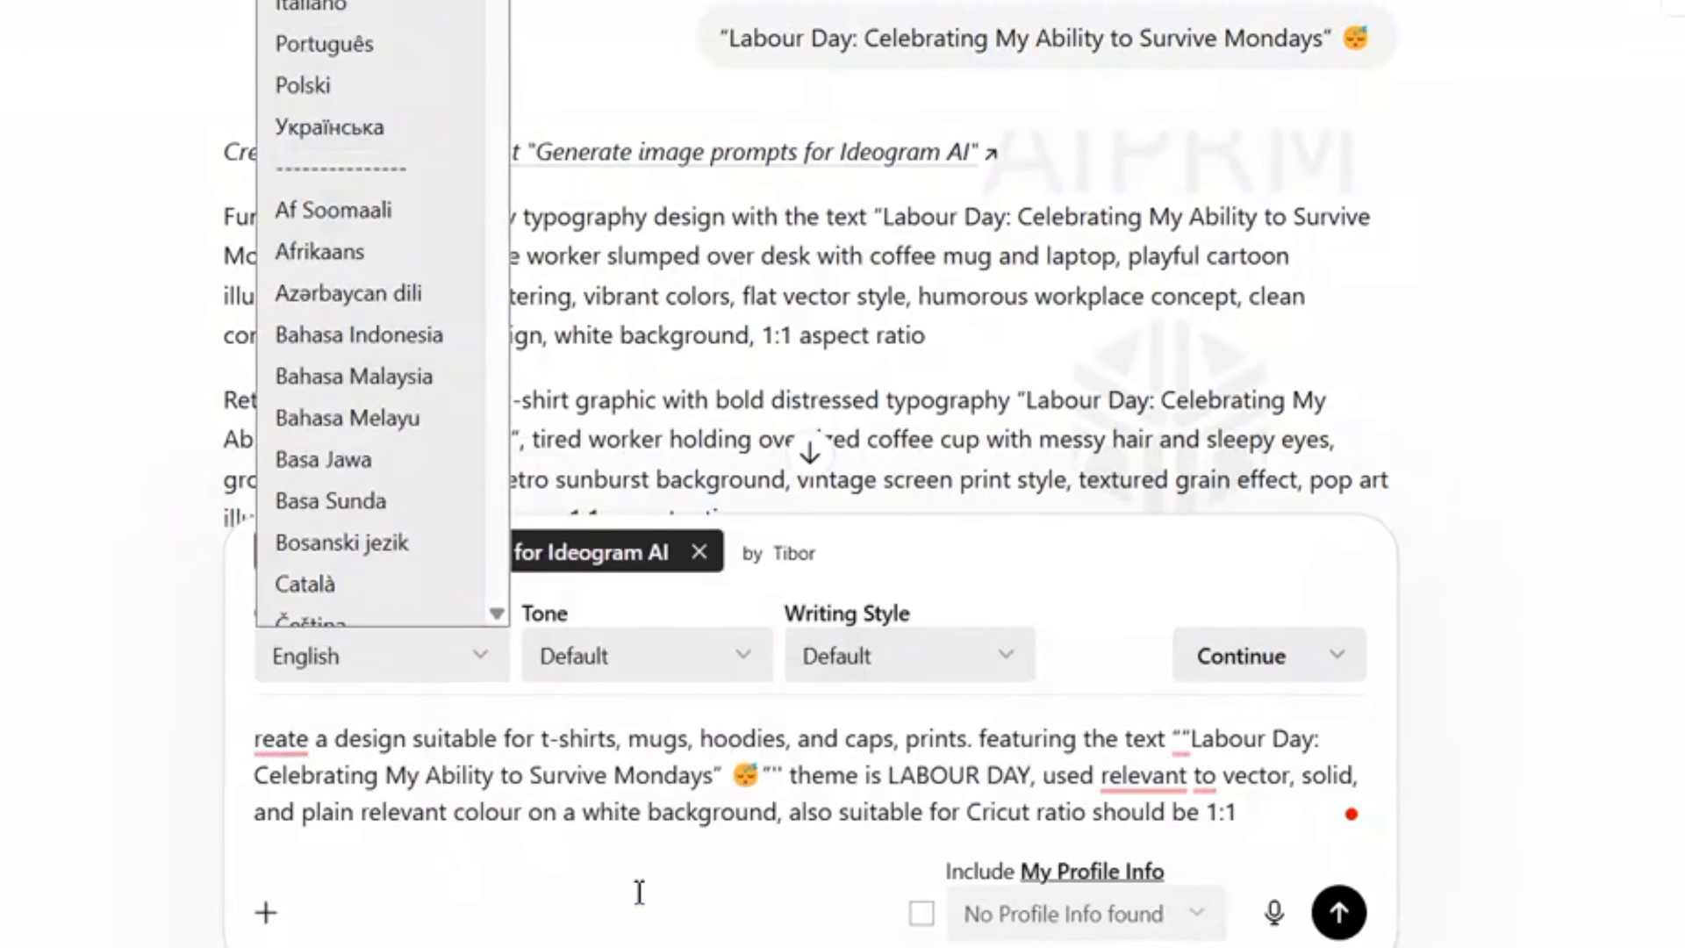
pyautogui.press('Down')
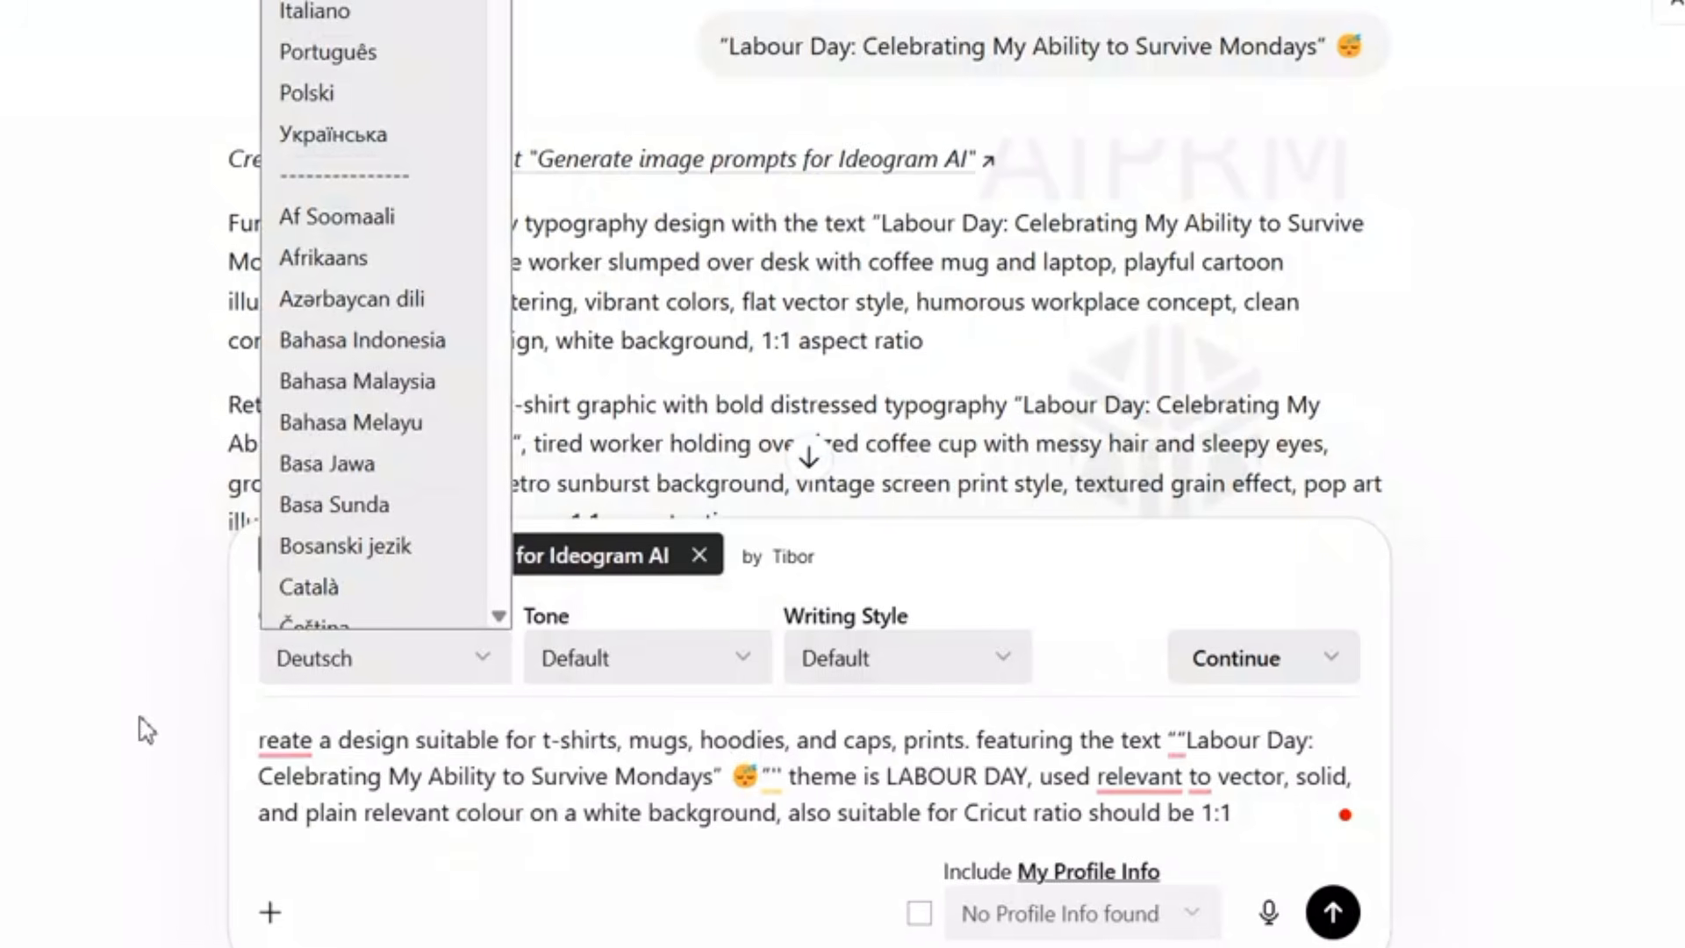
pyautogui.click(260, 740)
pyautogui.write('C')
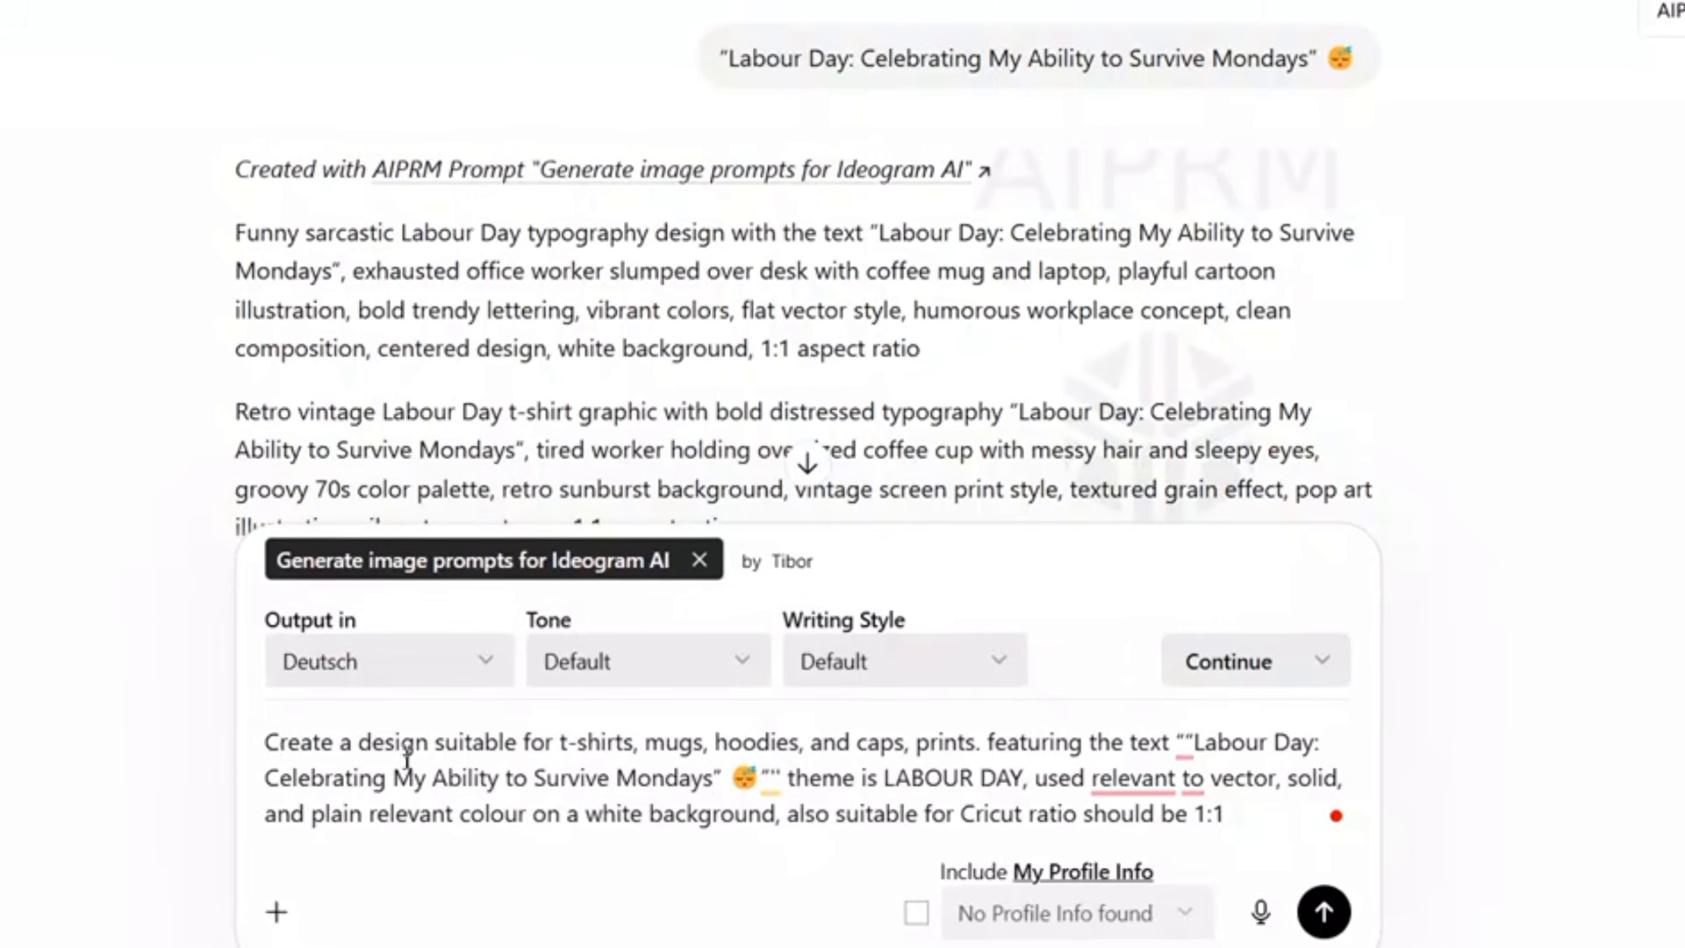
# Correct the prompt to read "used with relevant vector" with a single opening quotation mark before Labour Day, and submit it.
pyautogui.moveTo(1134, 778)
pyautogui.click(1155, 625)
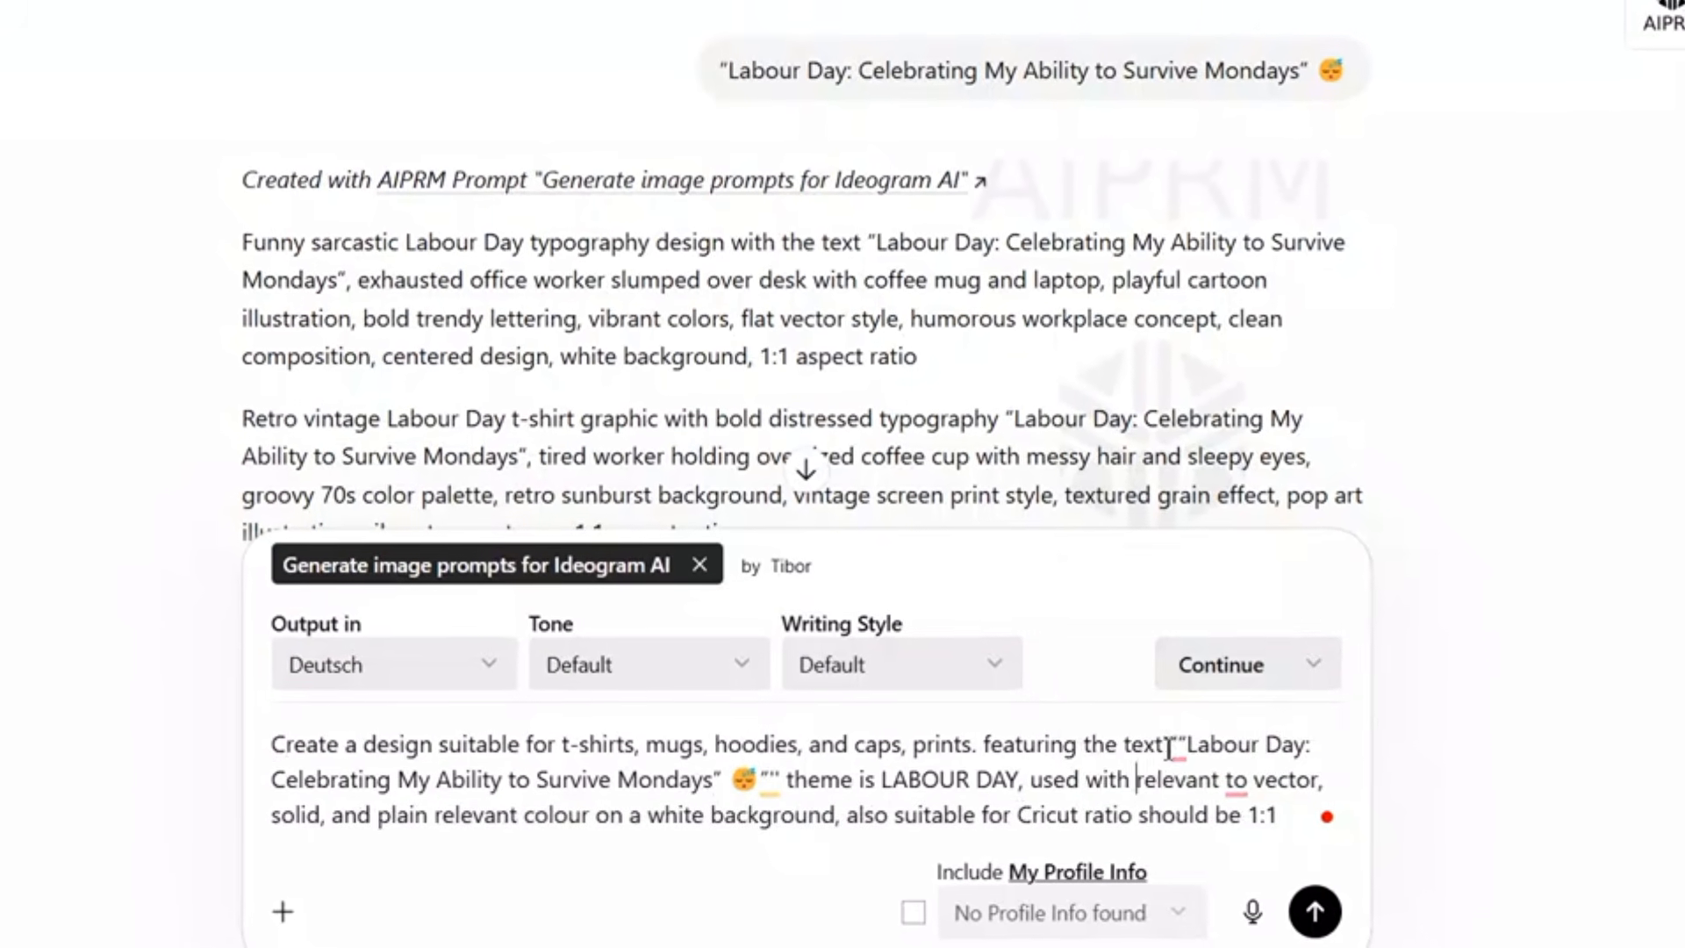
pyautogui.moveTo(1174, 742)
pyautogui.click(1236, 848)
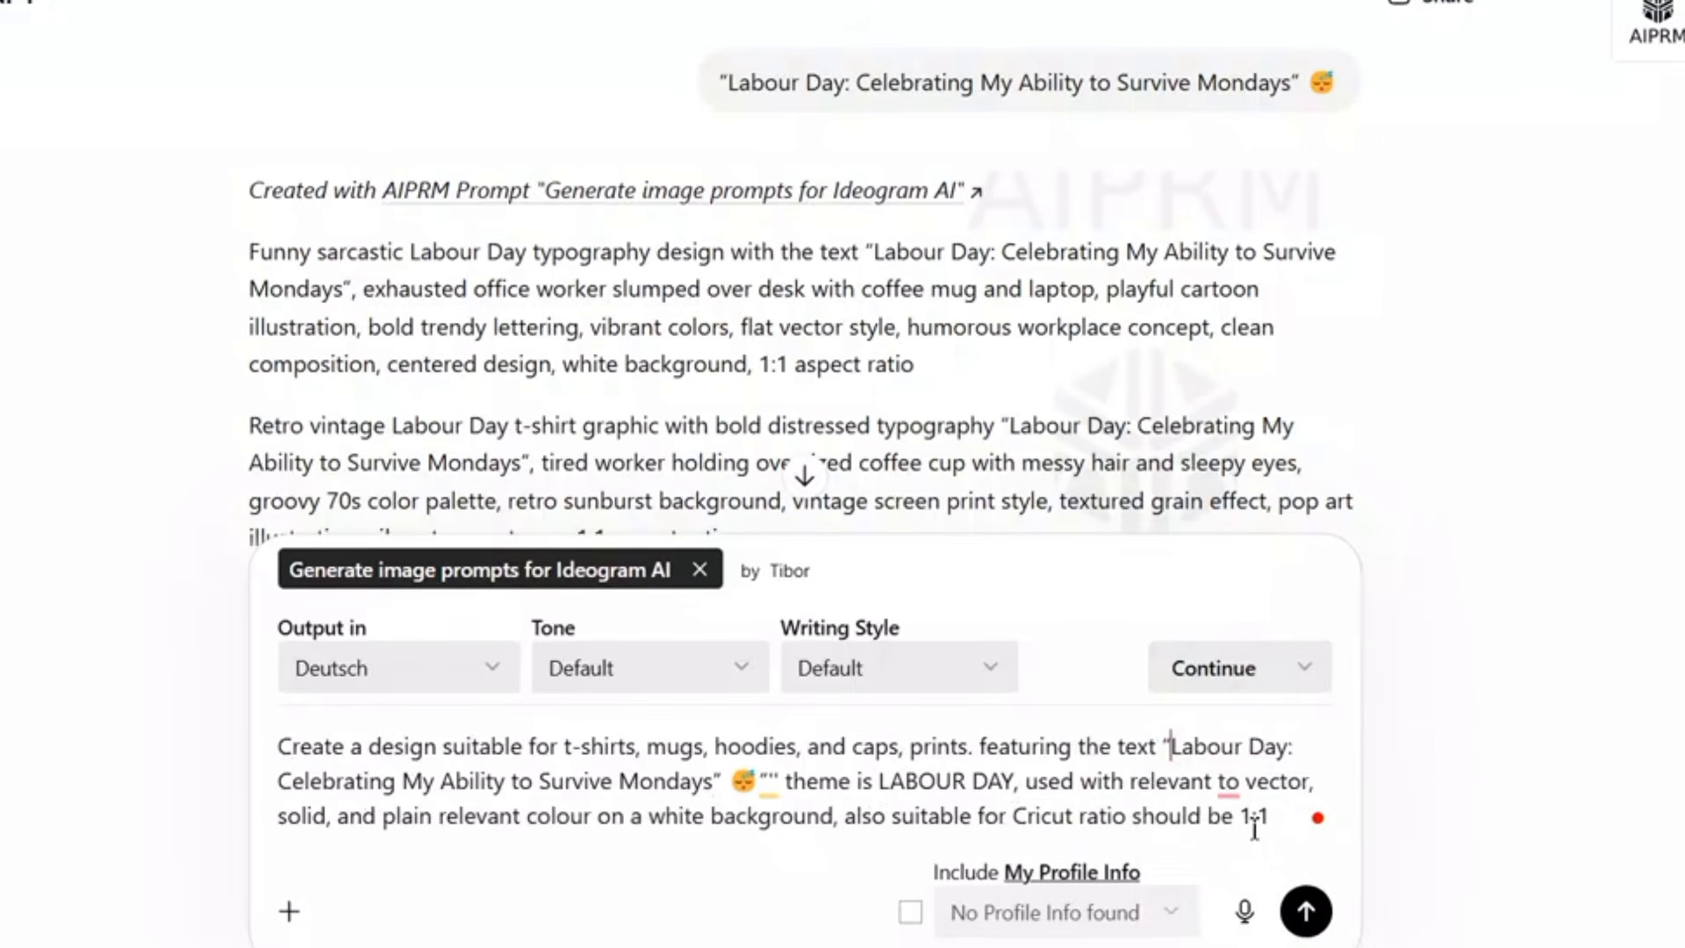
pyautogui.moveTo(1221, 783)
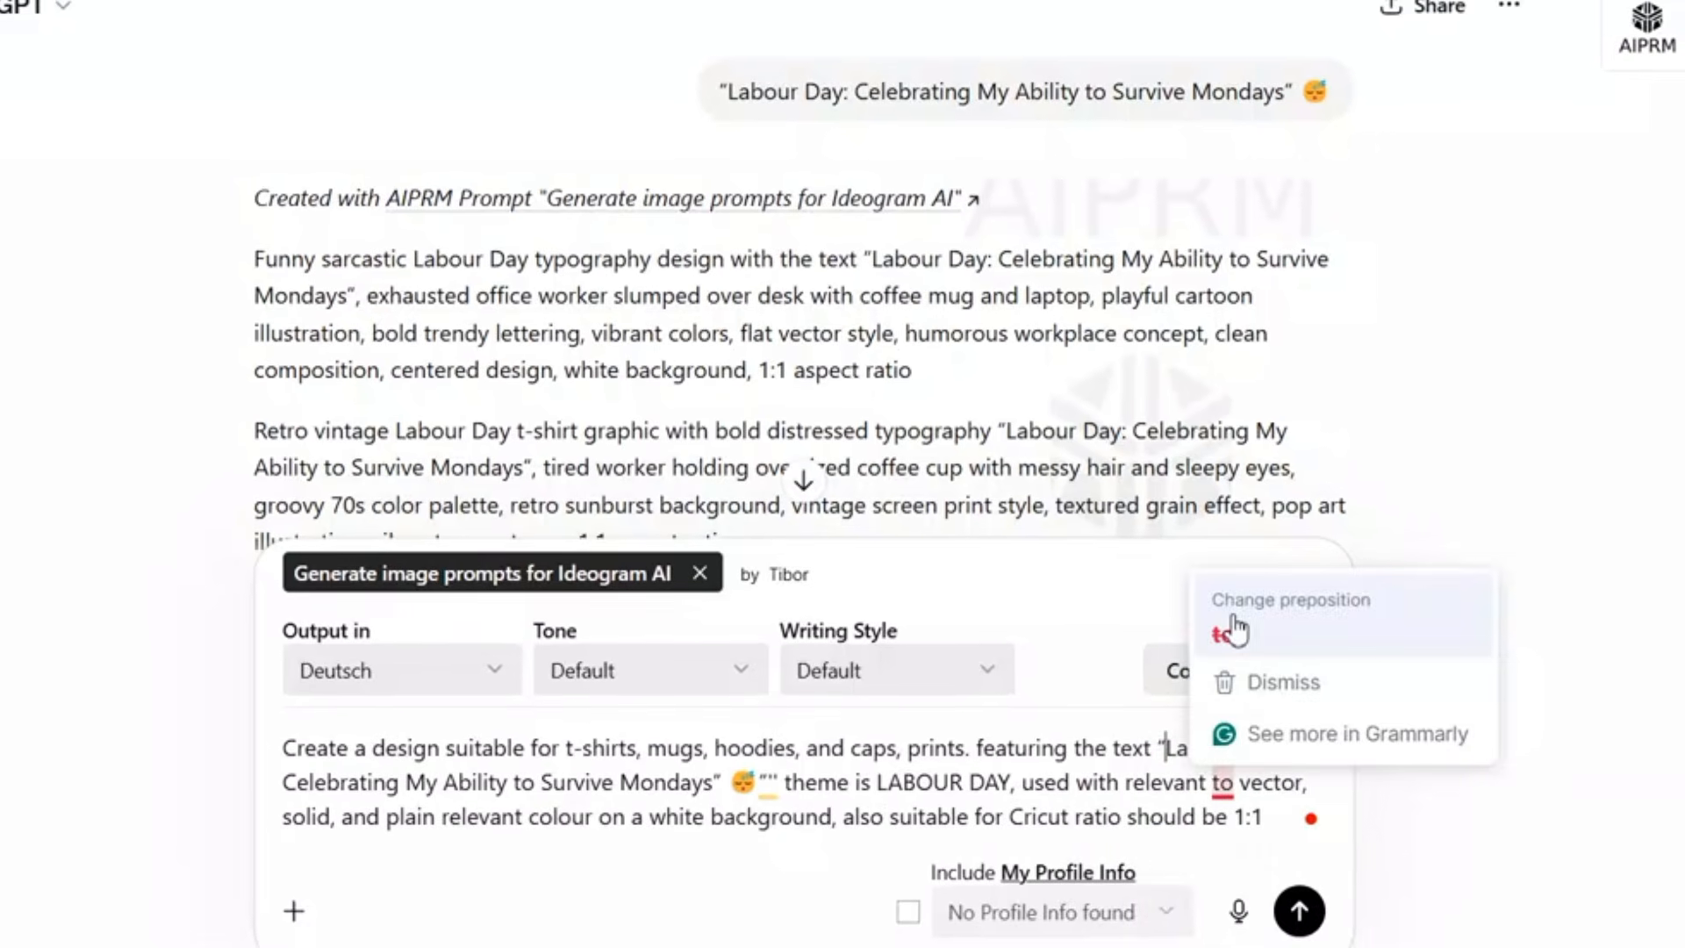
pyautogui.click(1235, 628)
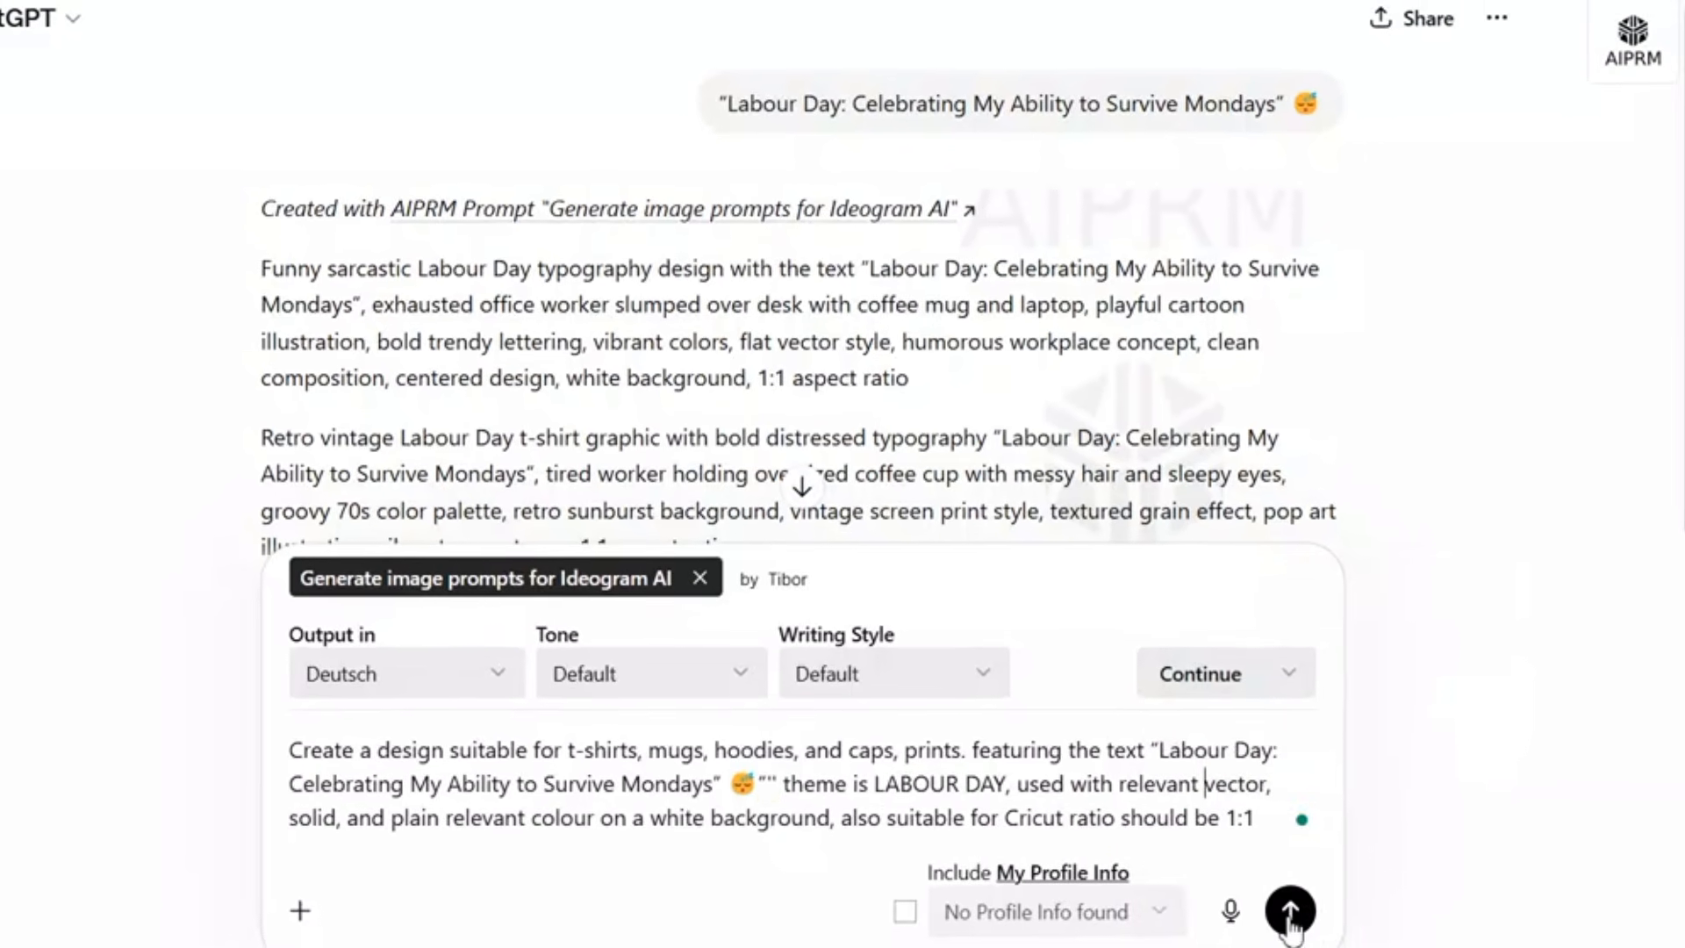
pyautogui.click(1290, 912)
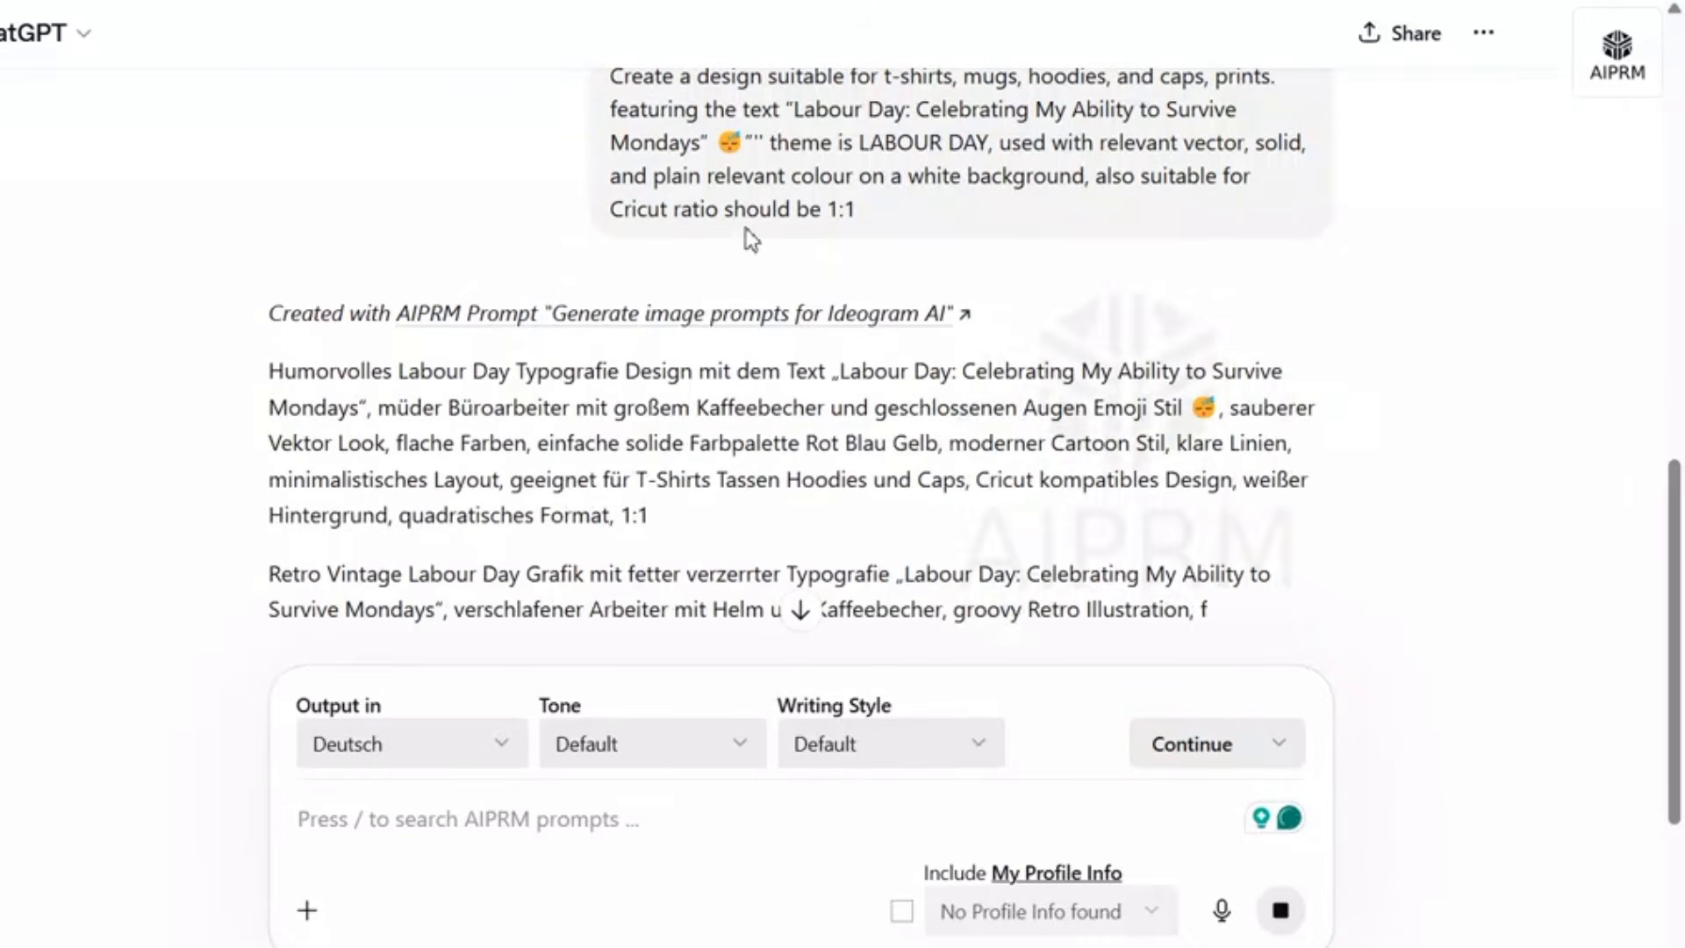
# Copy the first generated prompt, "Humorvolles Labour Day Typografie Design", and enter it as the image prompt in Ideogram.
pyautogui.moveTo(653, 520); pyautogui.dragTo(250, 379)
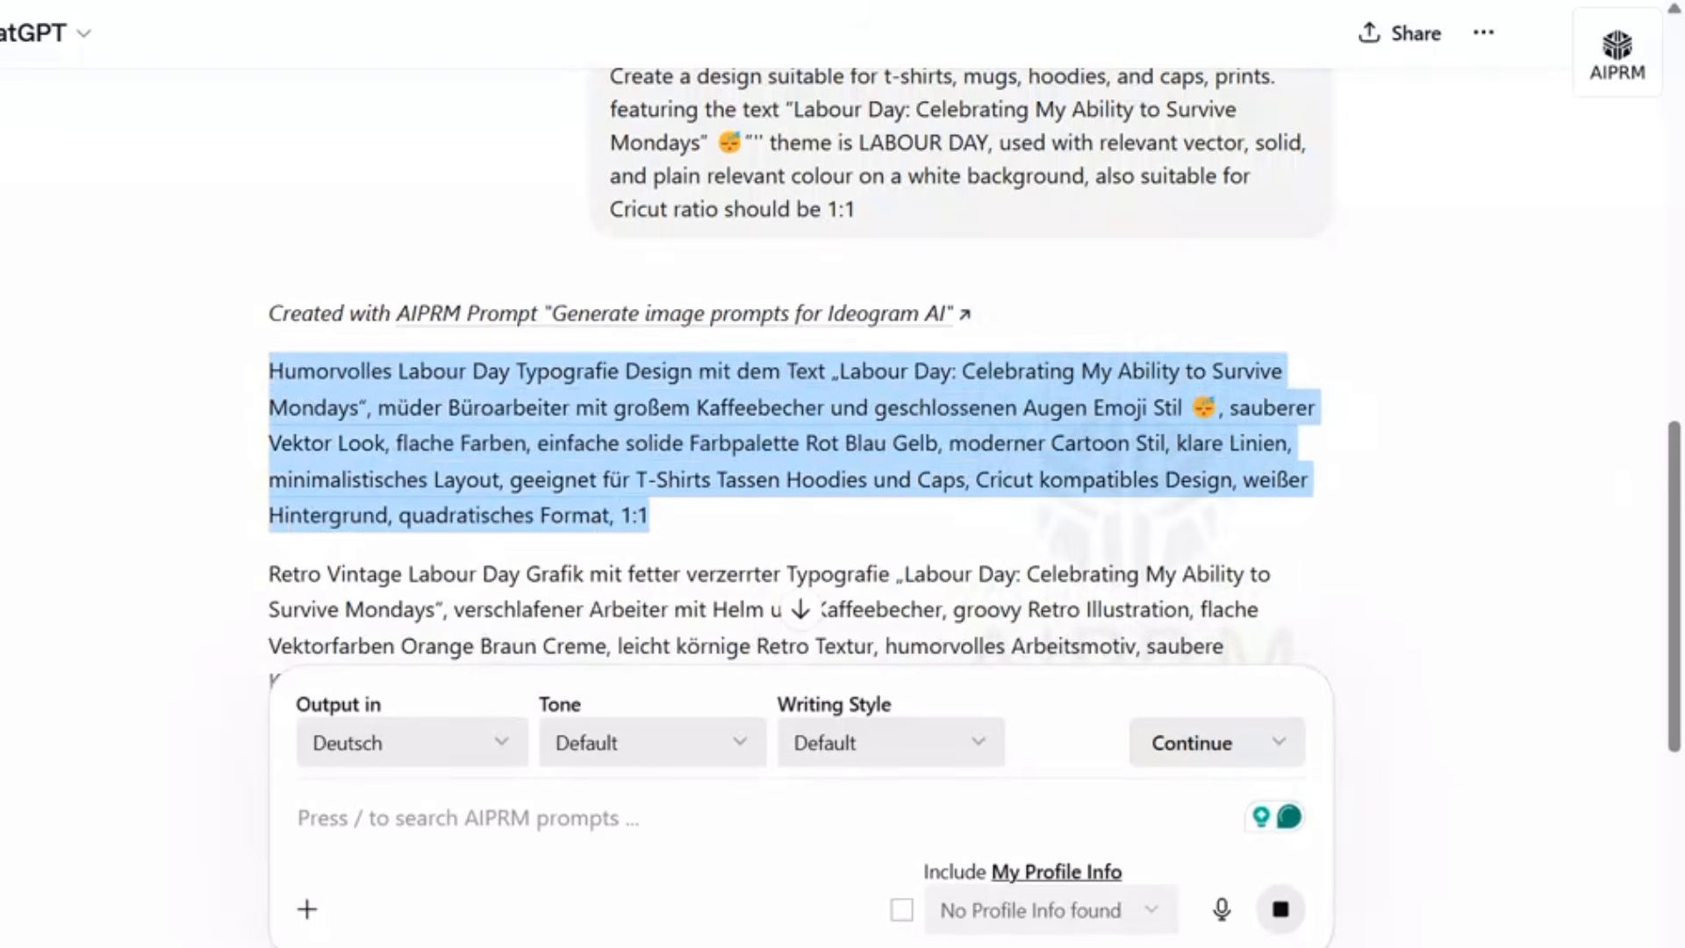
pyautogui.hotkey('ctrl', 't')
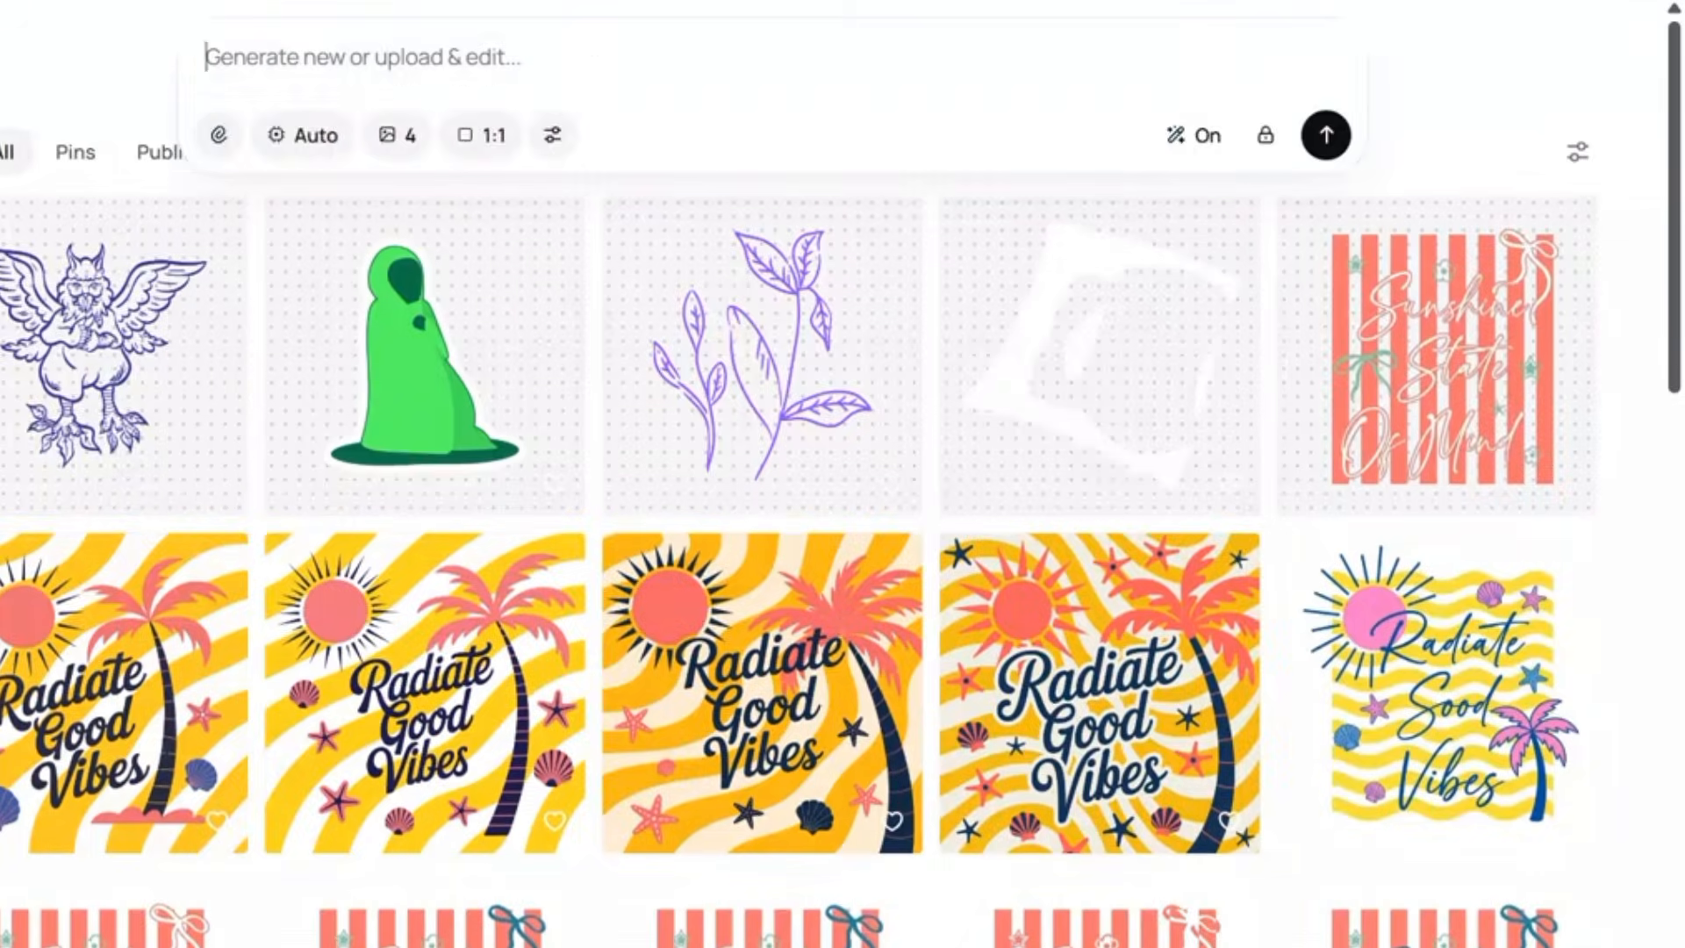
pyautogui.click(369, 58)
pyautogui.write('Humorvolles Labour Day Typografie Design mit dem Text „Labour Day: Celebrating My Ability to Survive Mondays", müder Büroarbeiter mit großem Kaffeebecher und geschlossenen Augen Emoji Stil 😴 , sauberer Vektor Look, flache Farben, einfache solide Farbpalette Rot Blau Gelb, moderner Cartoon Stil, klare Linien, minimalistisches Layout, geeignet für T-Shirts Tassen Hoodies und Caps, Cricut kompatibles Design, weißer Hintergrund, quadratisches Format, 1:1')
# Check the aspect ratio, image count and model options, and generate the images from the Humorvolles Labour Day prompt.
pyautogui.click(481, 263)
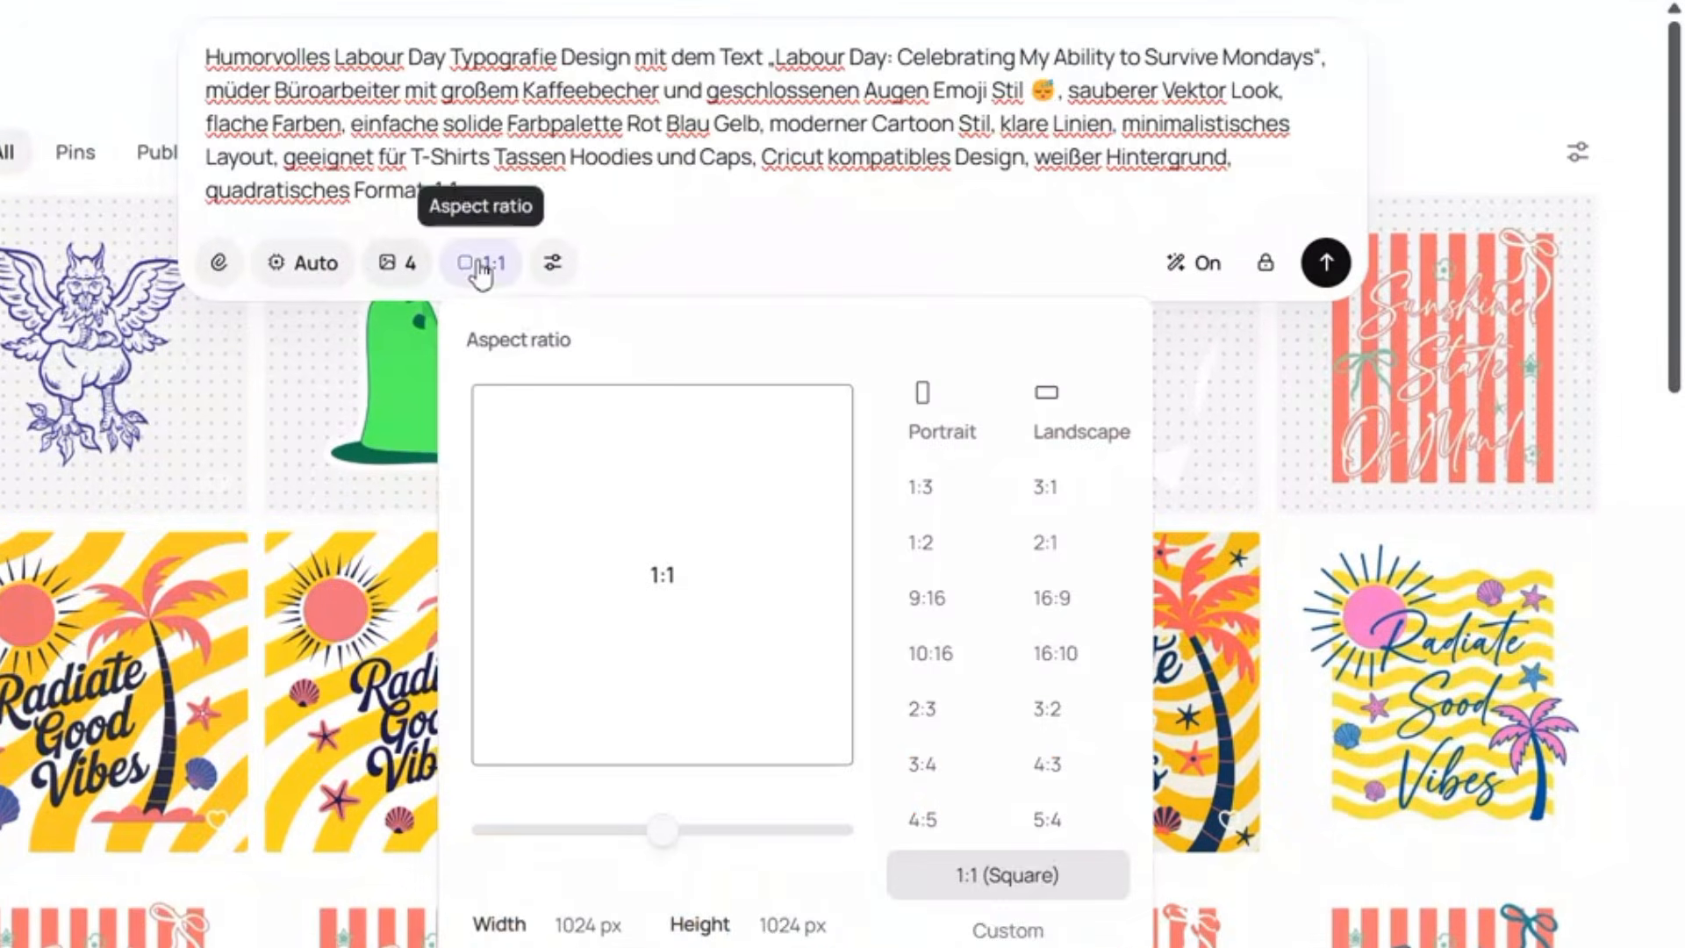
pyautogui.click(402, 264)
pyautogui.click(314, 267)
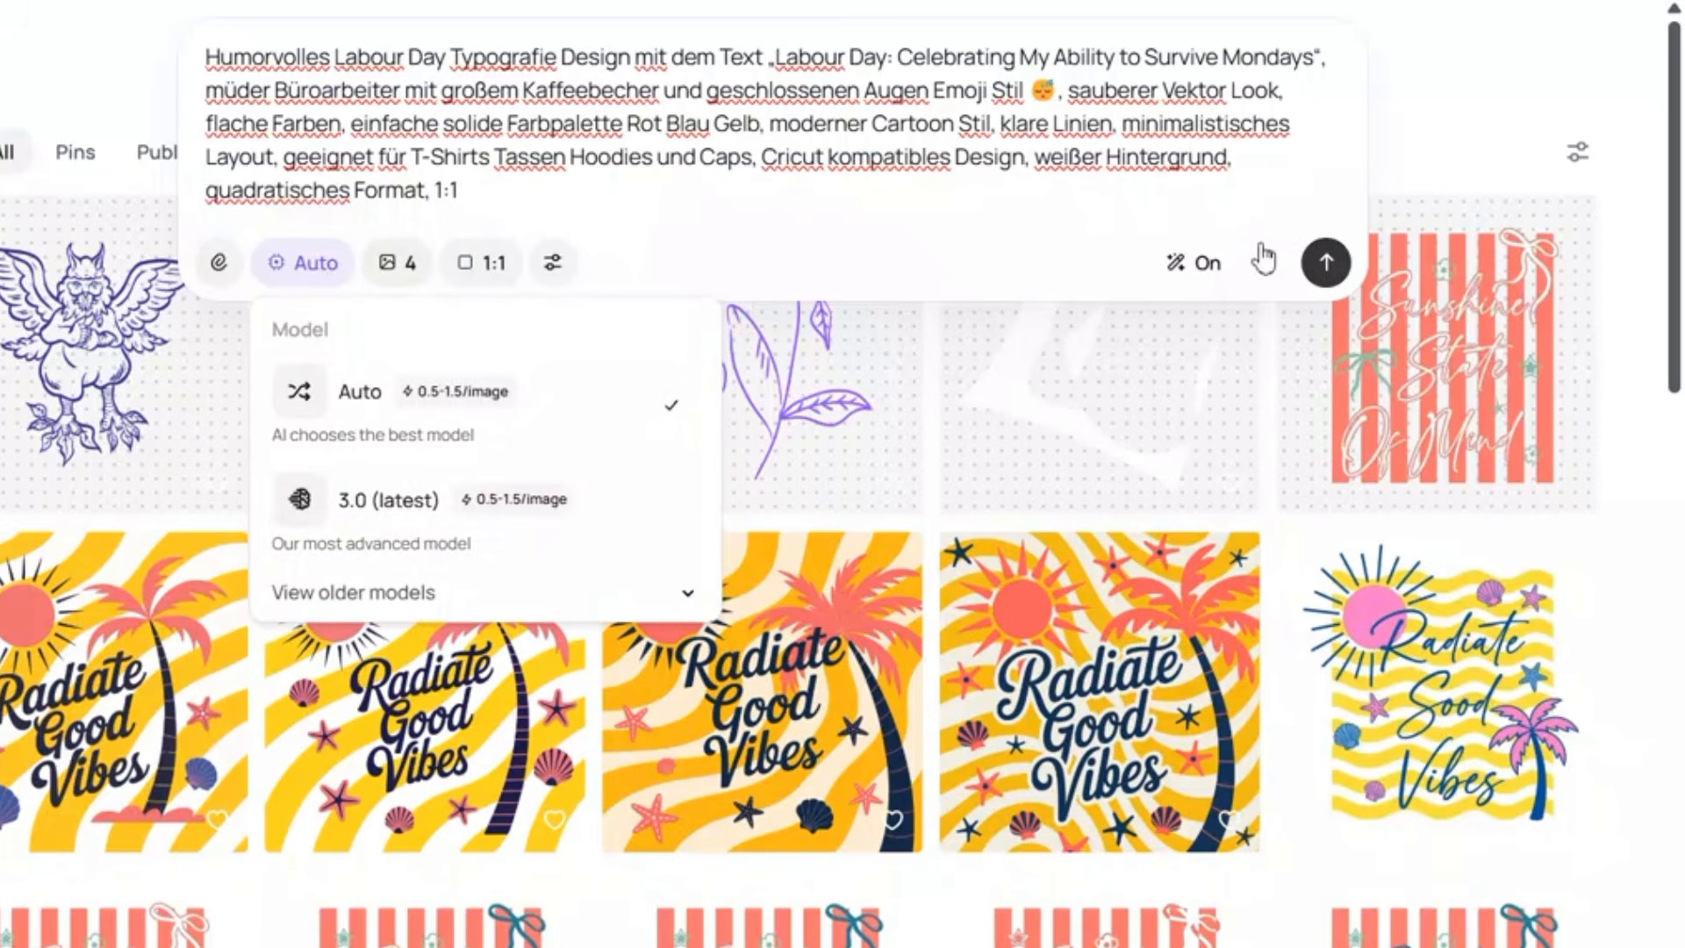
pyautogui.click(1325, 263)
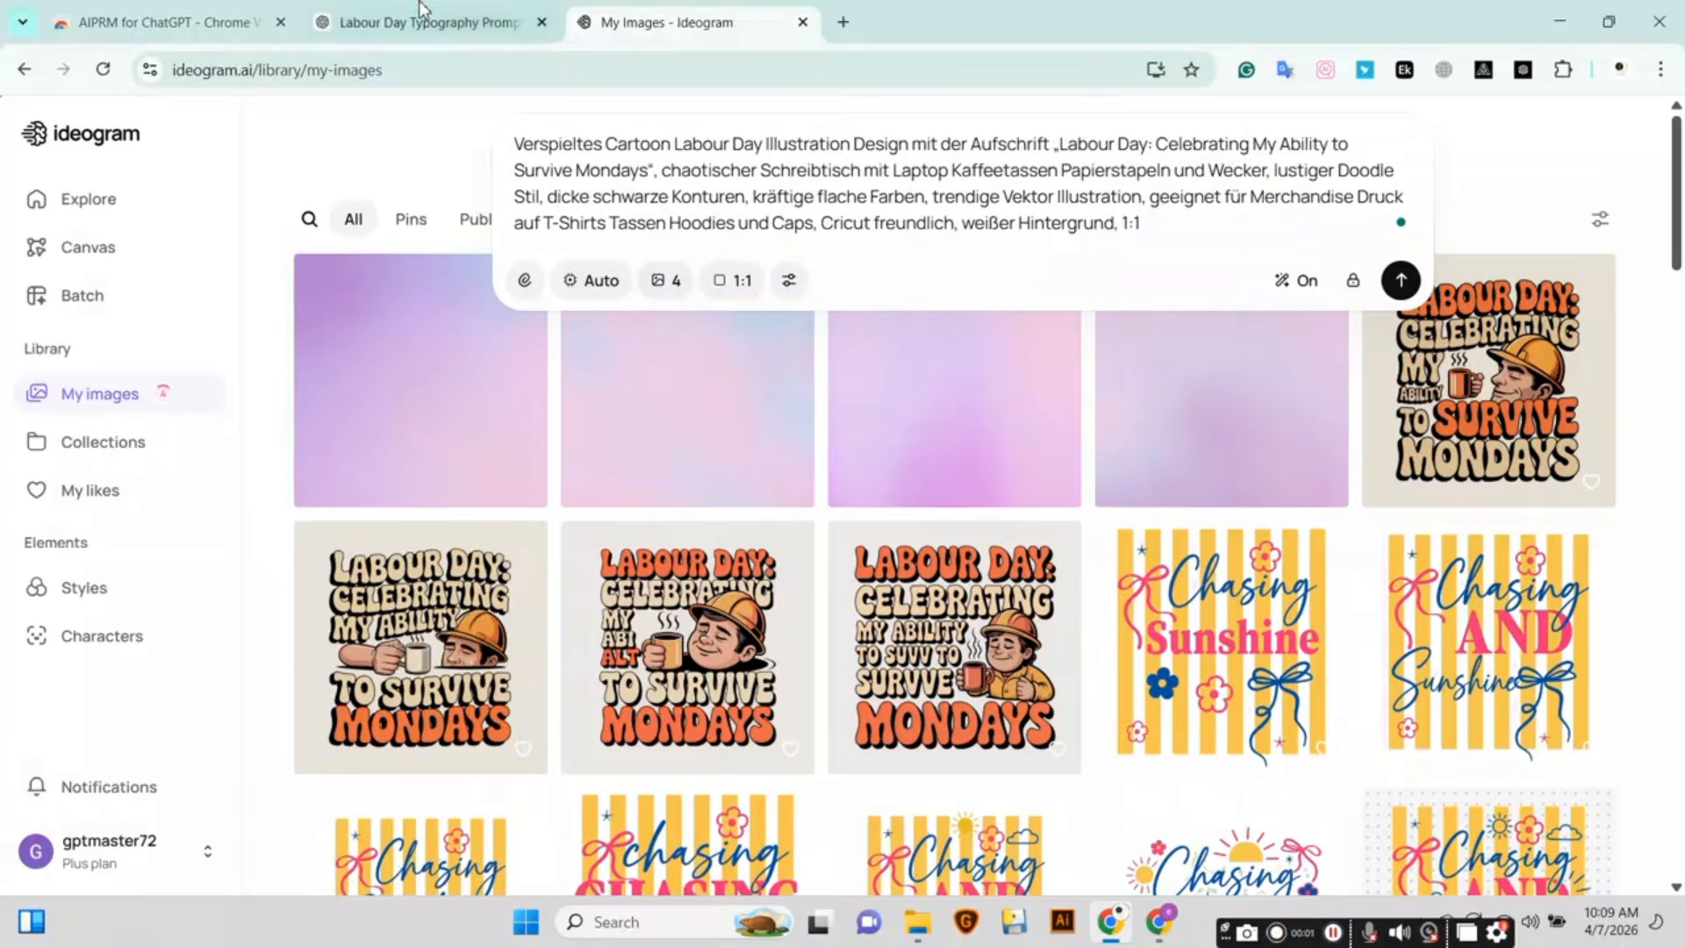
# Switch back to ChatGPT and copy the last generated prompt, "Moderne Pop Art Labour Day Grafik".
pyautogui.click(420, 11)
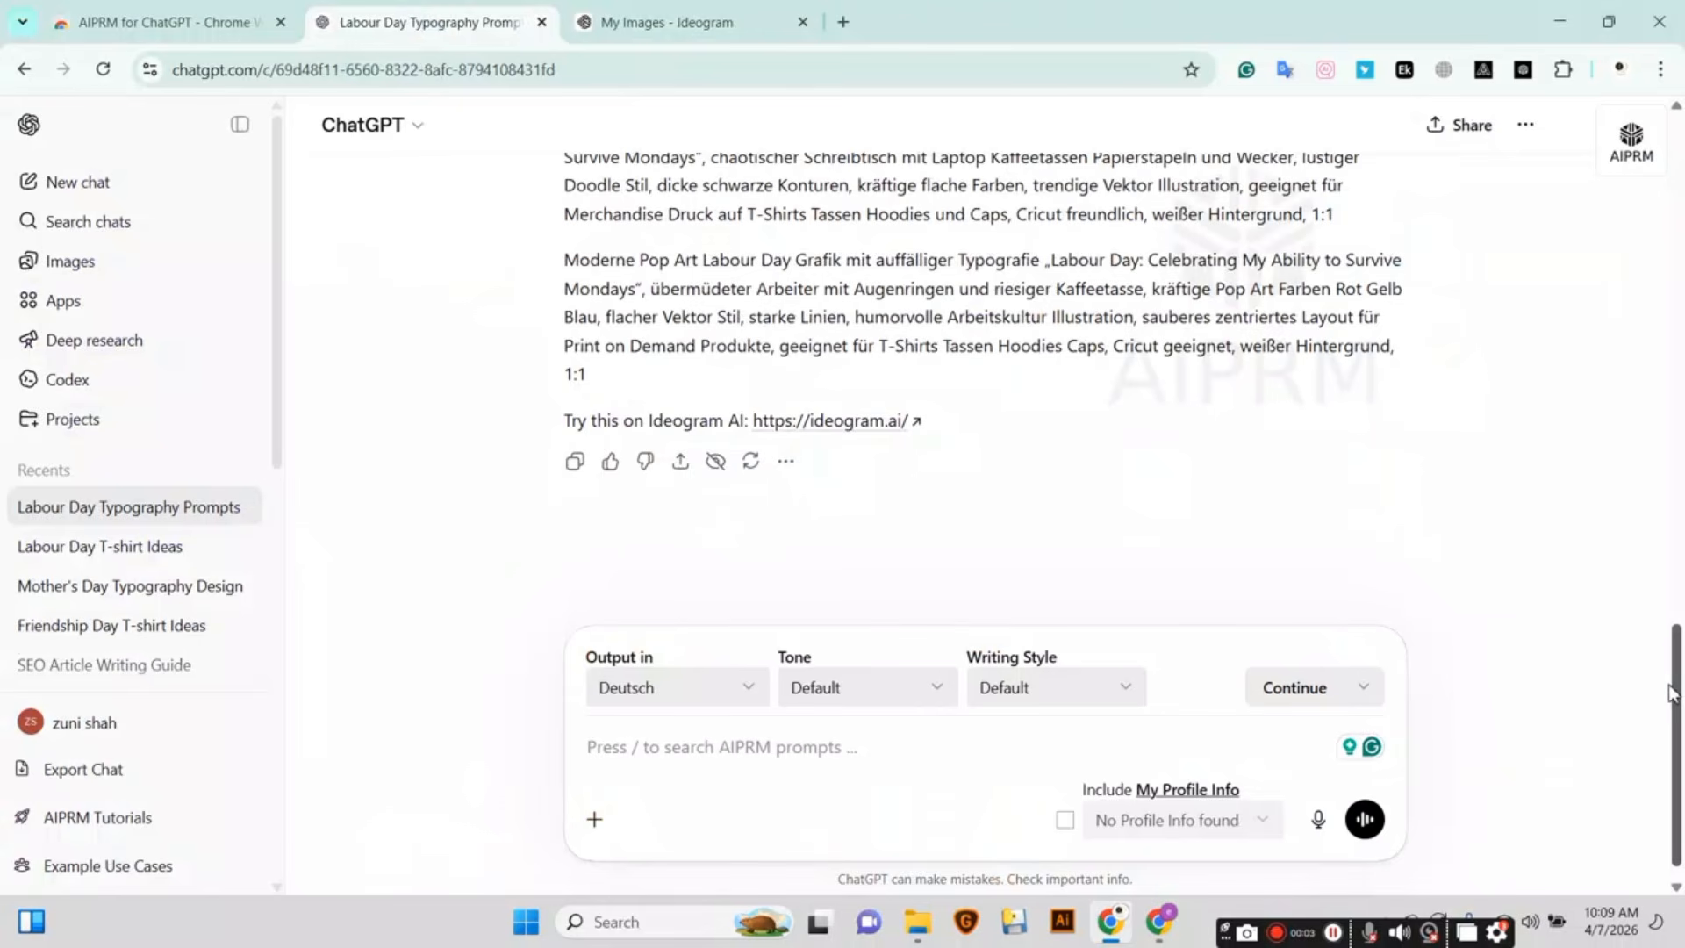
pyautogui.scroll(1, 1669, 693)
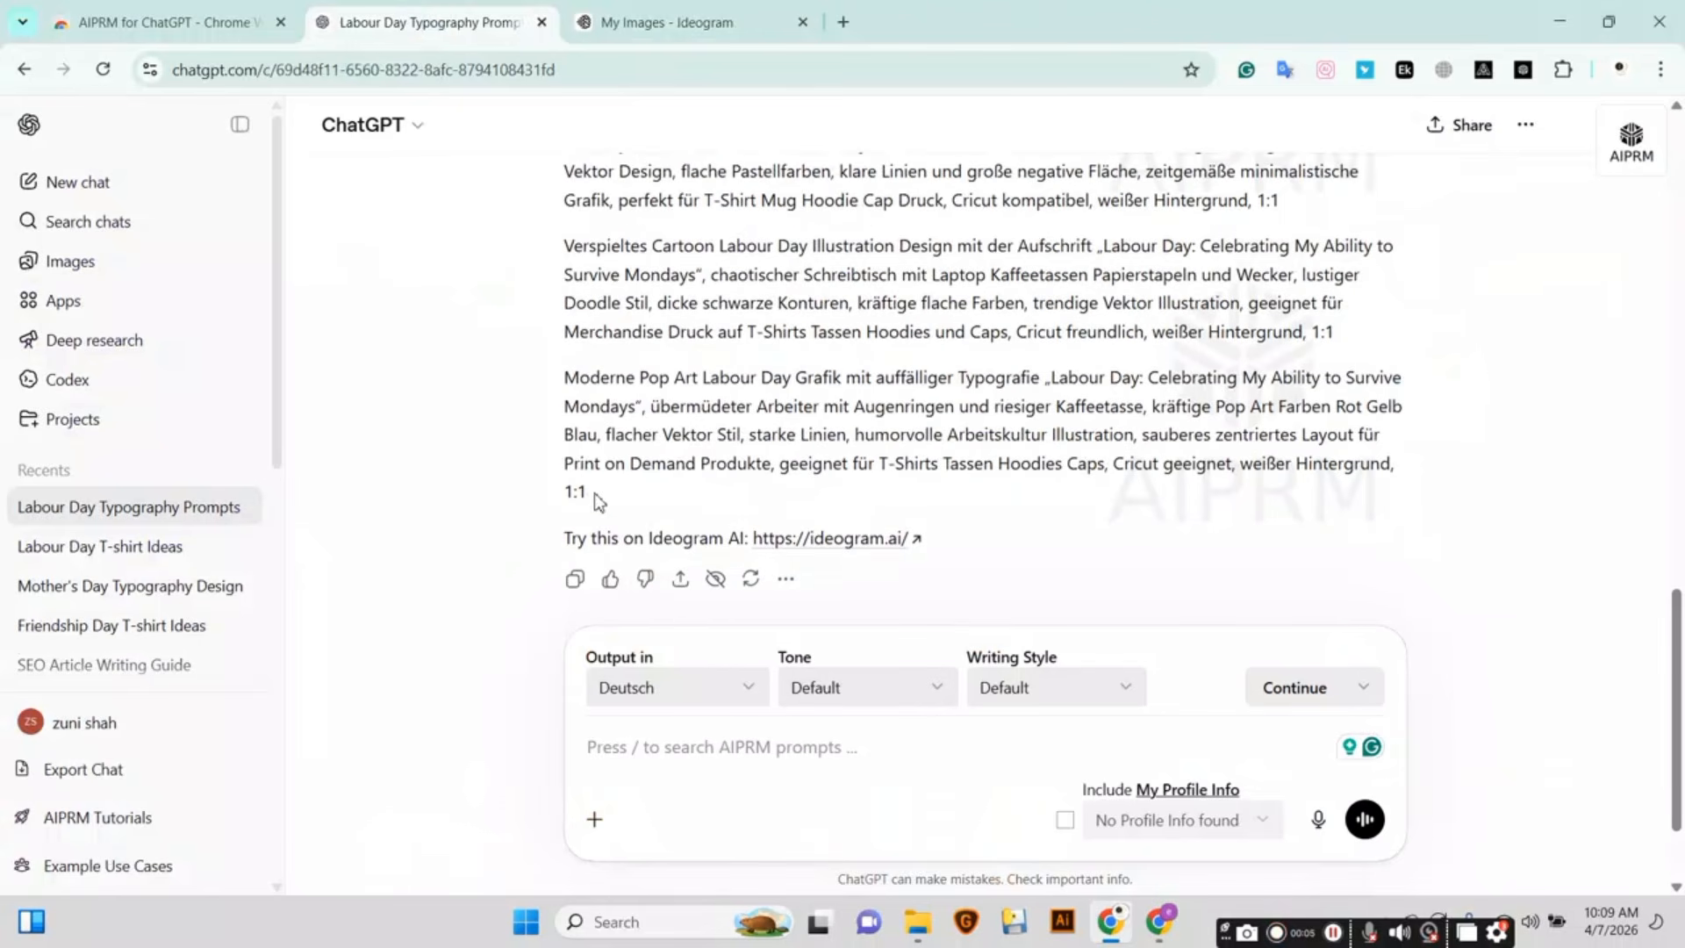
pyautogui.moveTo(597, 500); pyautogui.dragTo(530, 389)
pyautogui.hotkey('ctrl', 'c')
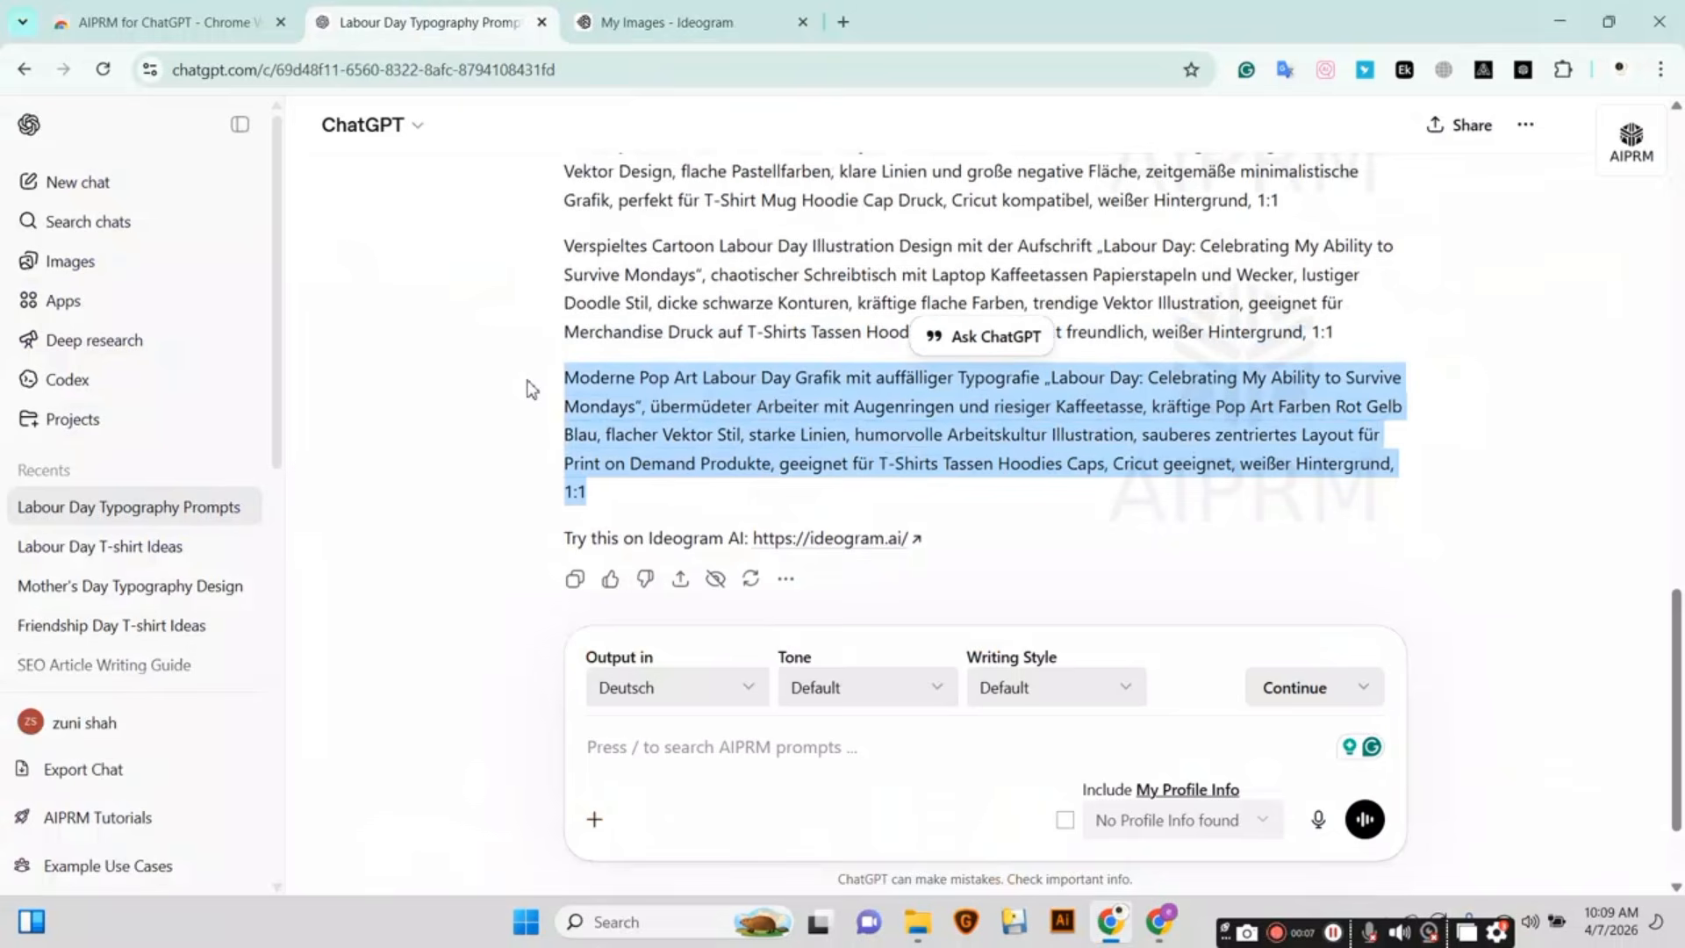
# Return to Ideogram, replace the current image prompt with the copied Moderne Pop Art prompt and generate the images.
pyautogui.click(667, 22)
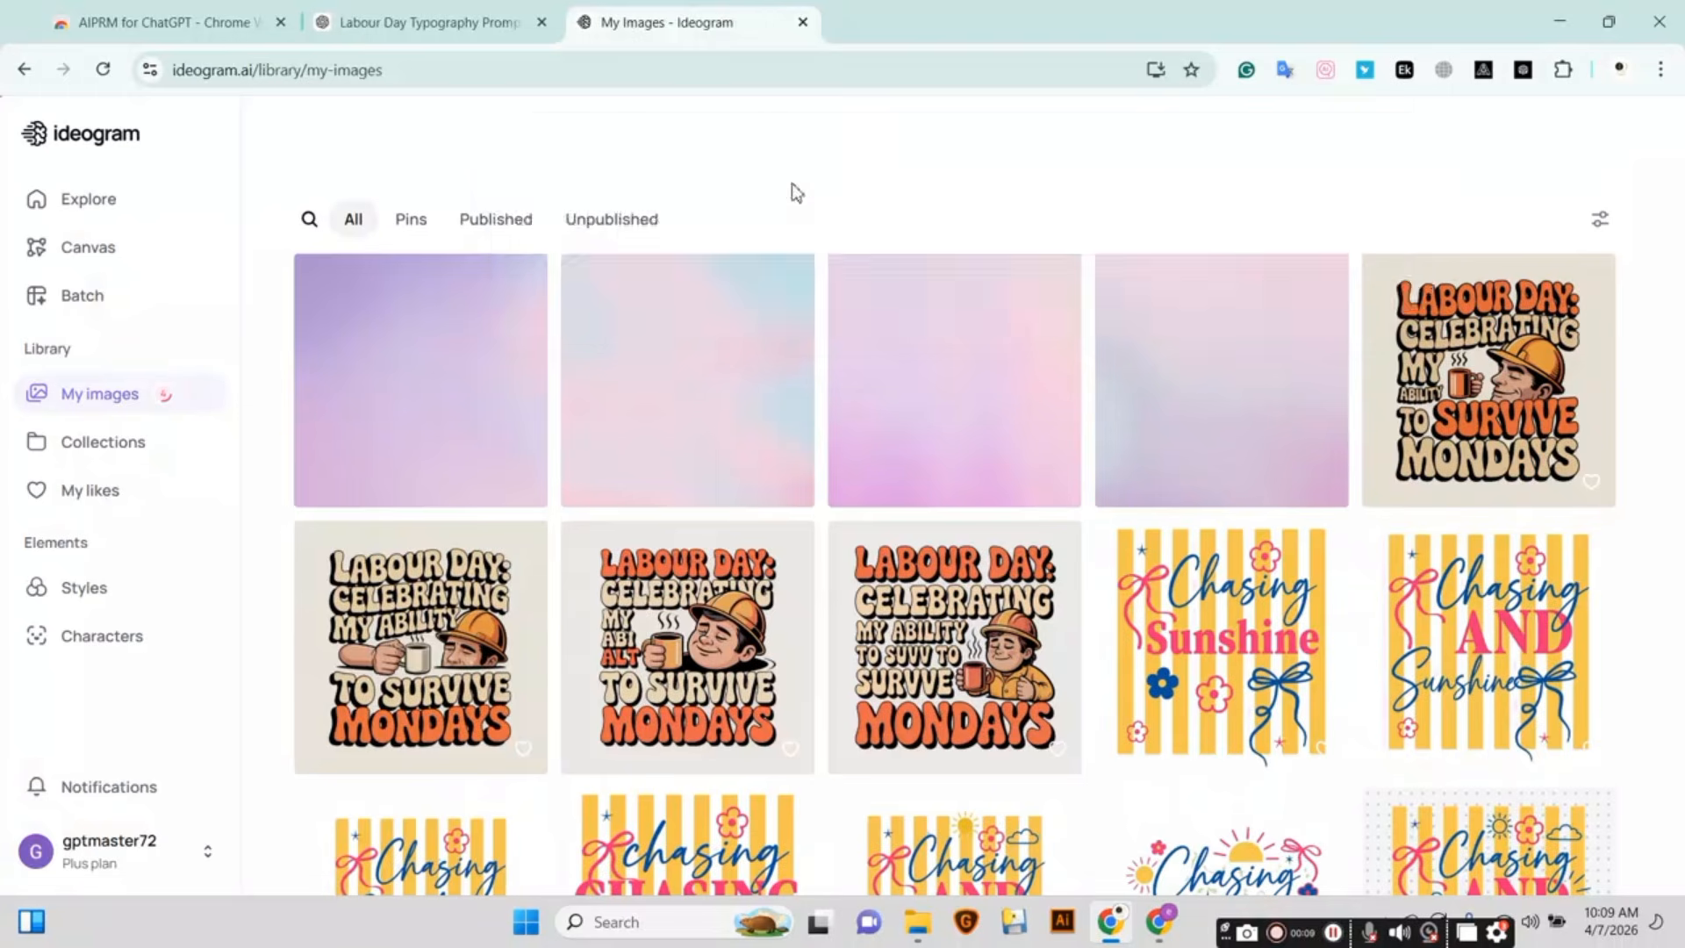
pyautogui.click(836, 196)
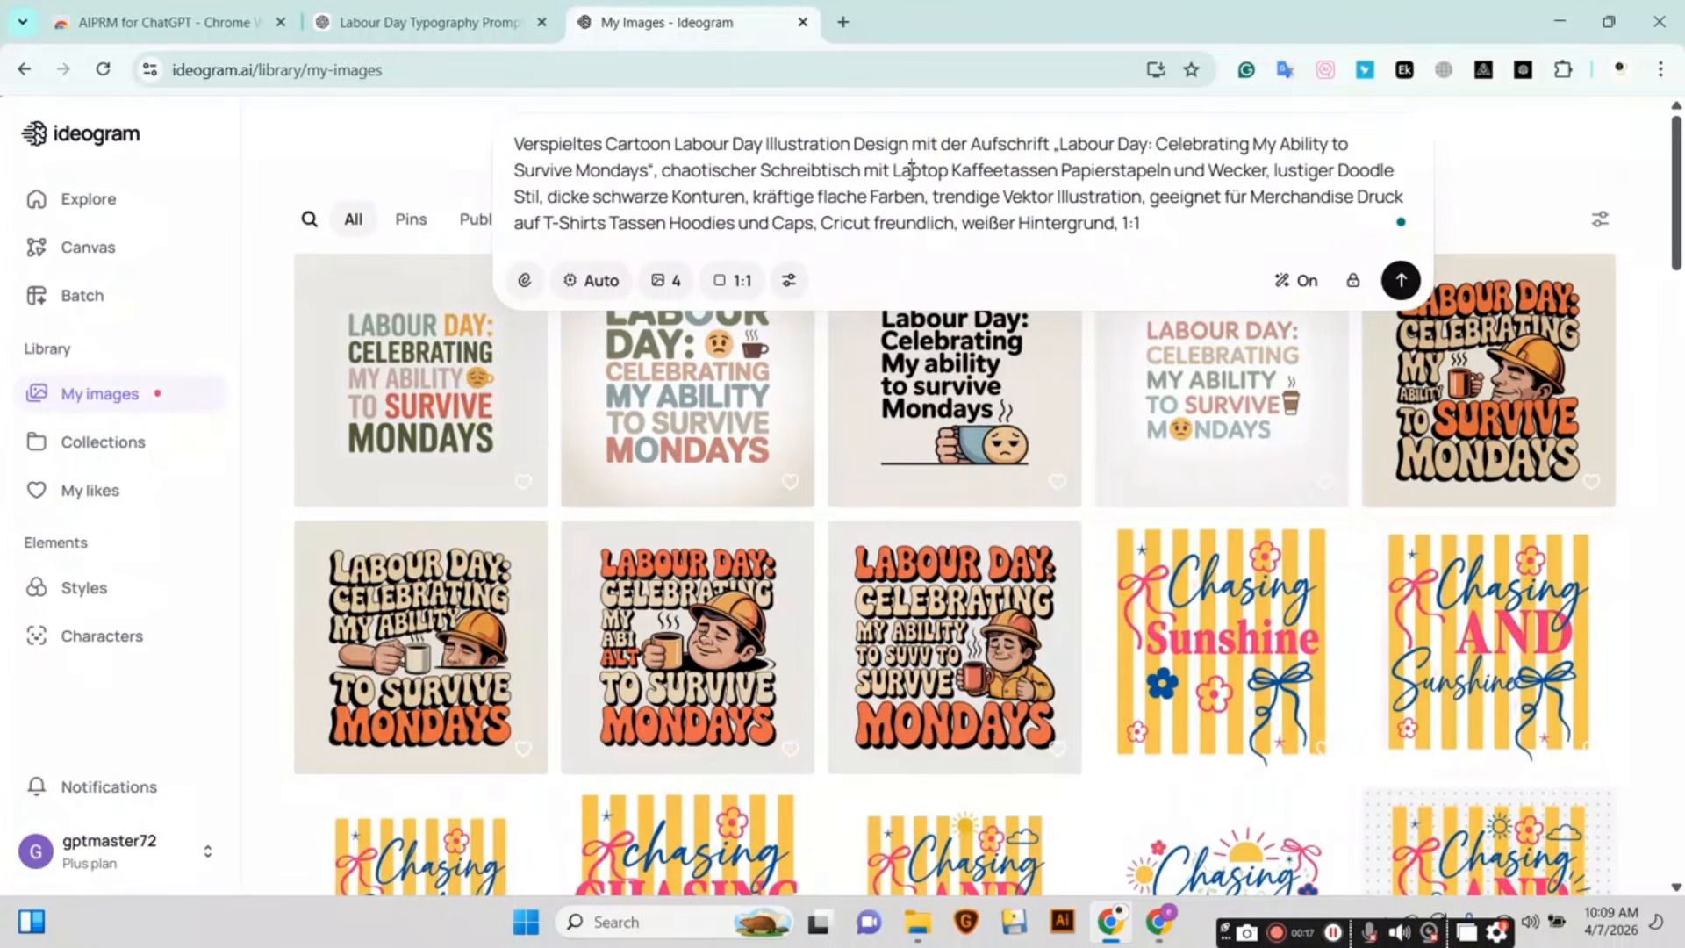
pyautogui.hotkey('ctrl', 'a')
pyautogui.hotkey('ctrl', 'v')
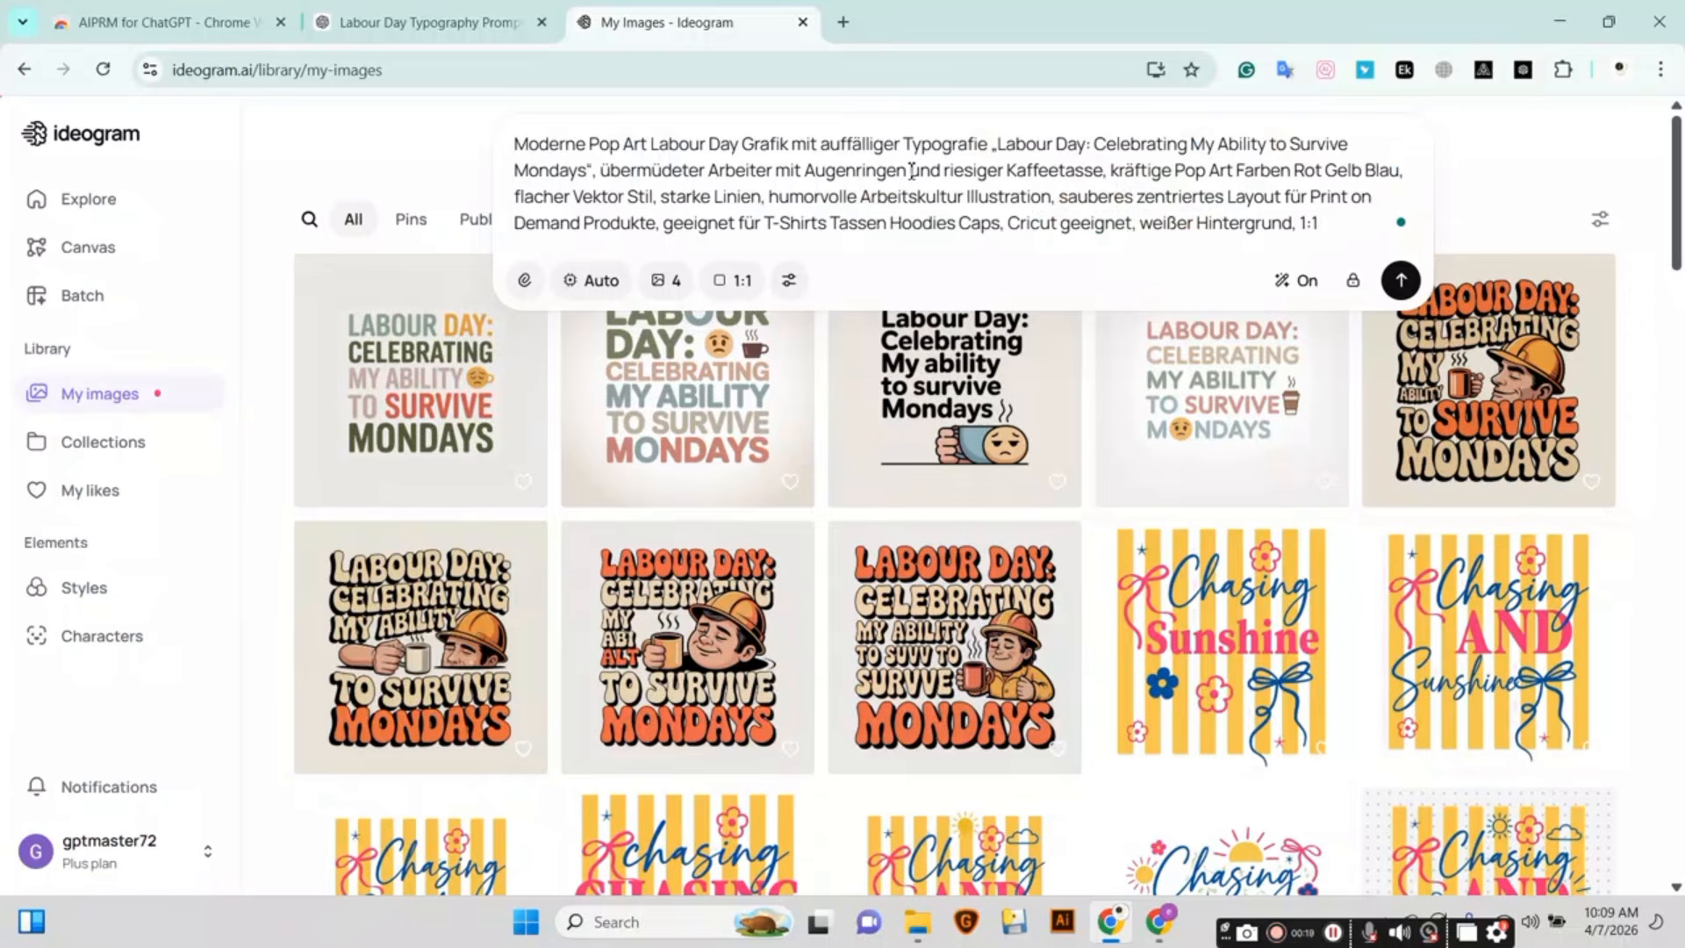
pyautogui.press('Return')
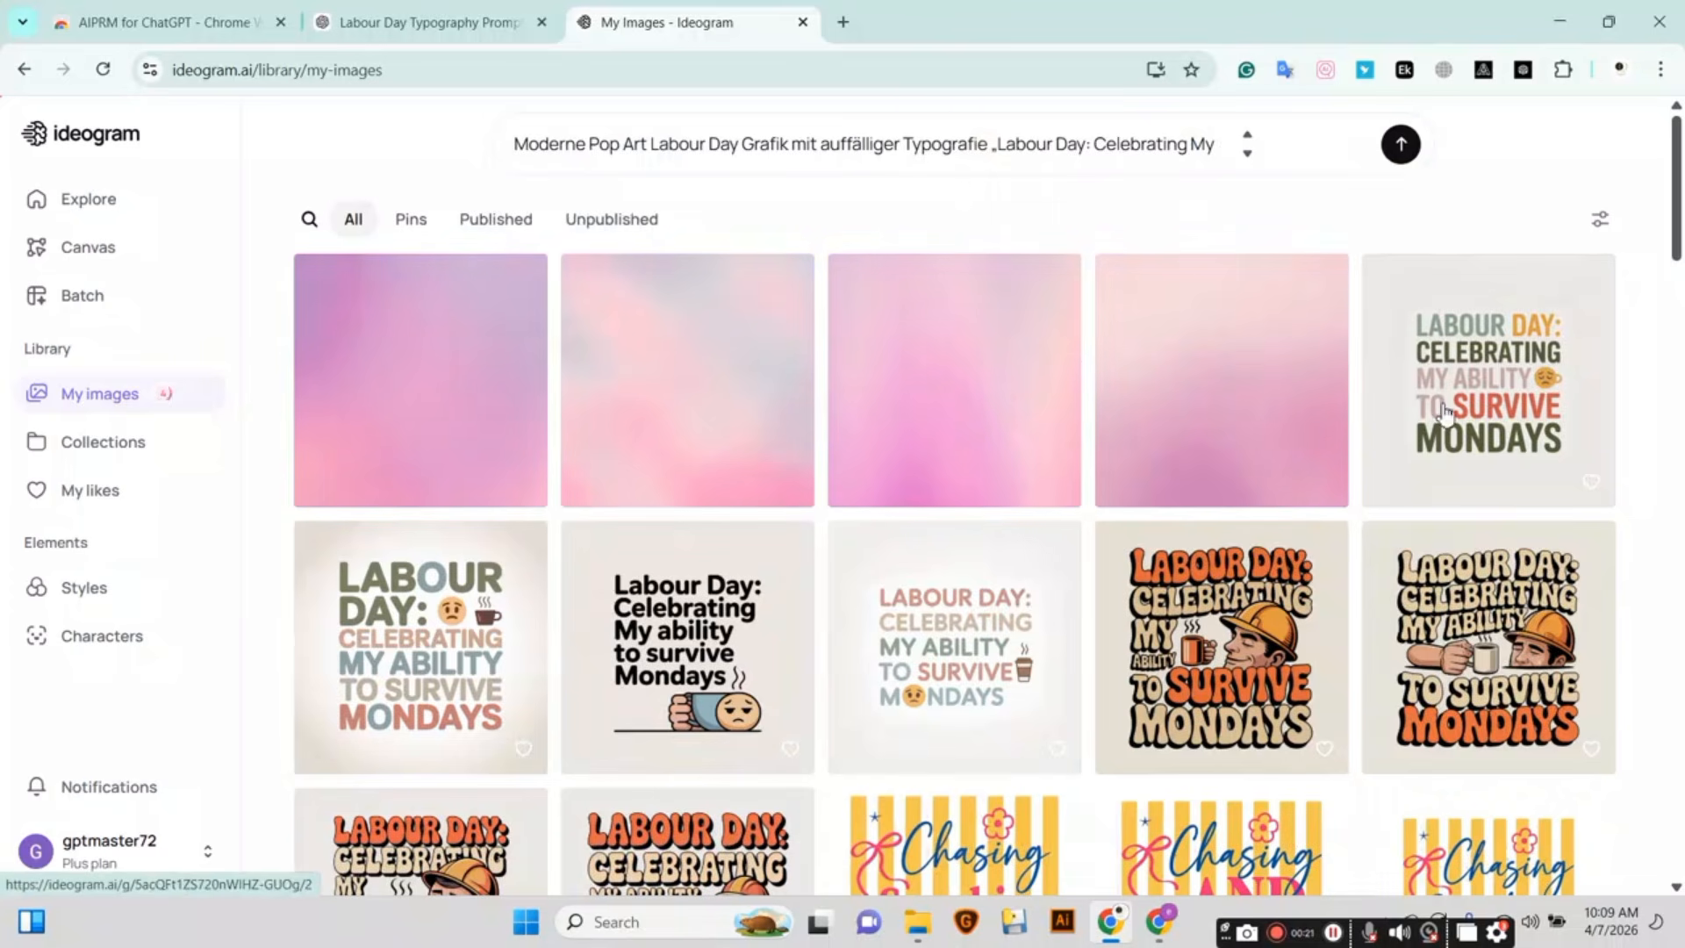
# Examine the generated Labour Day designs one after another in the enlarged view, and return to the image library.
pyautogui.click(1466, 414)
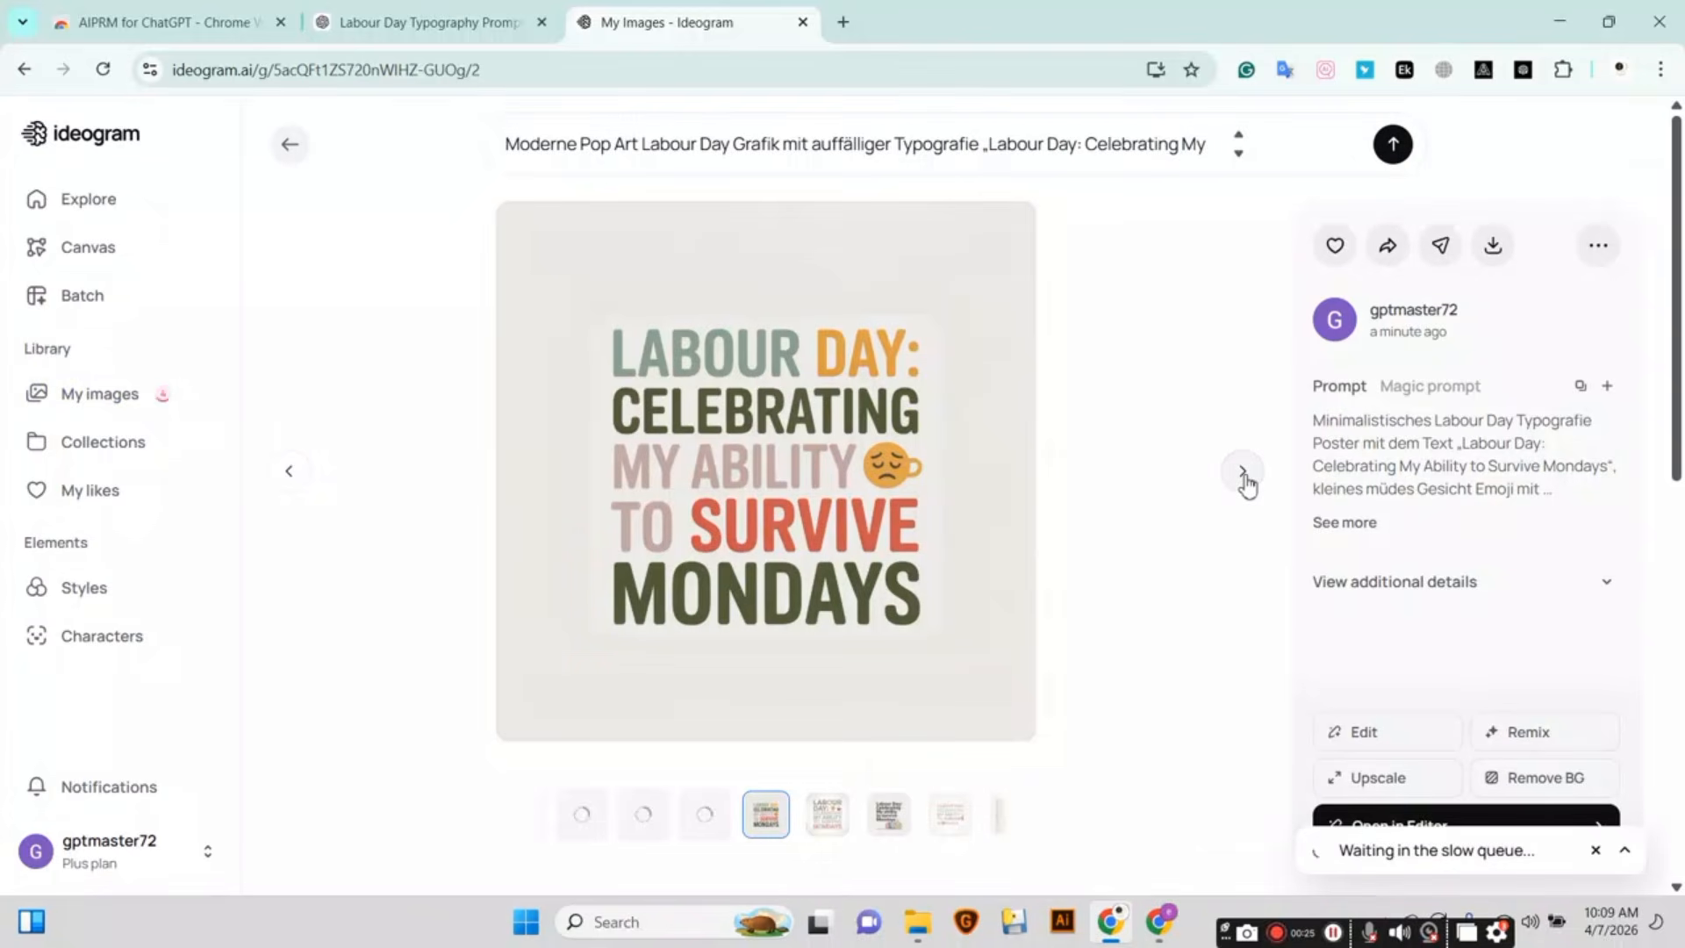
pyautogui.click(1242, 472)
pyautogui.click(1242, 472)
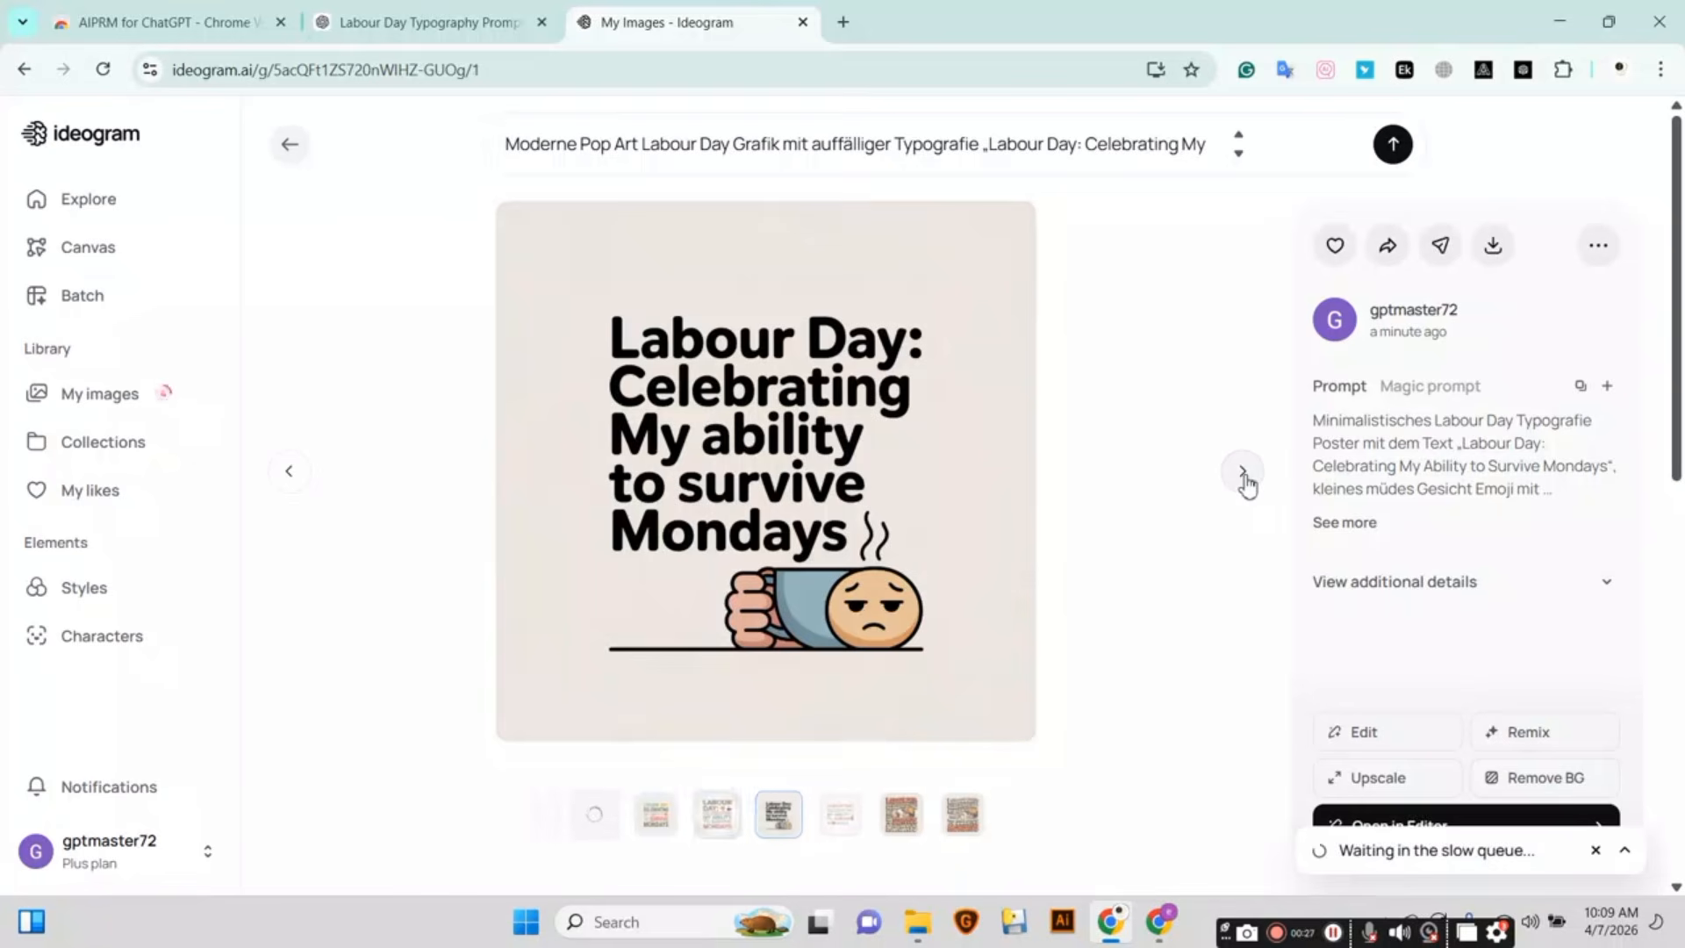
pyautogui.click(1243, 475)
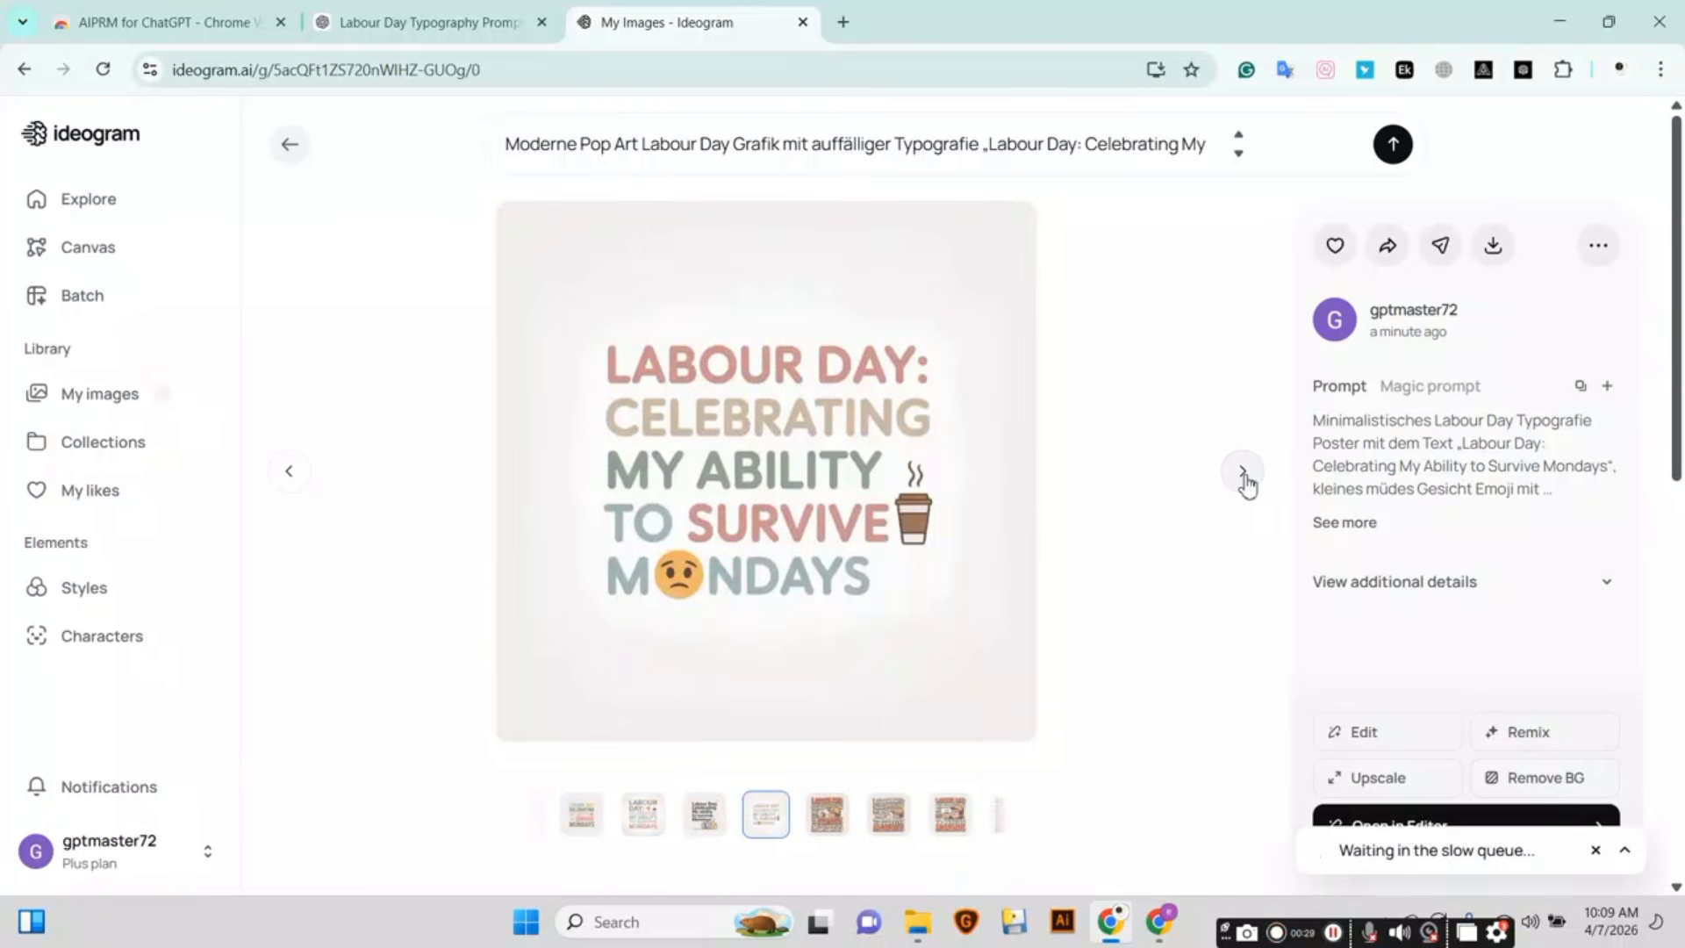
pyautogui.click(1243, 476)
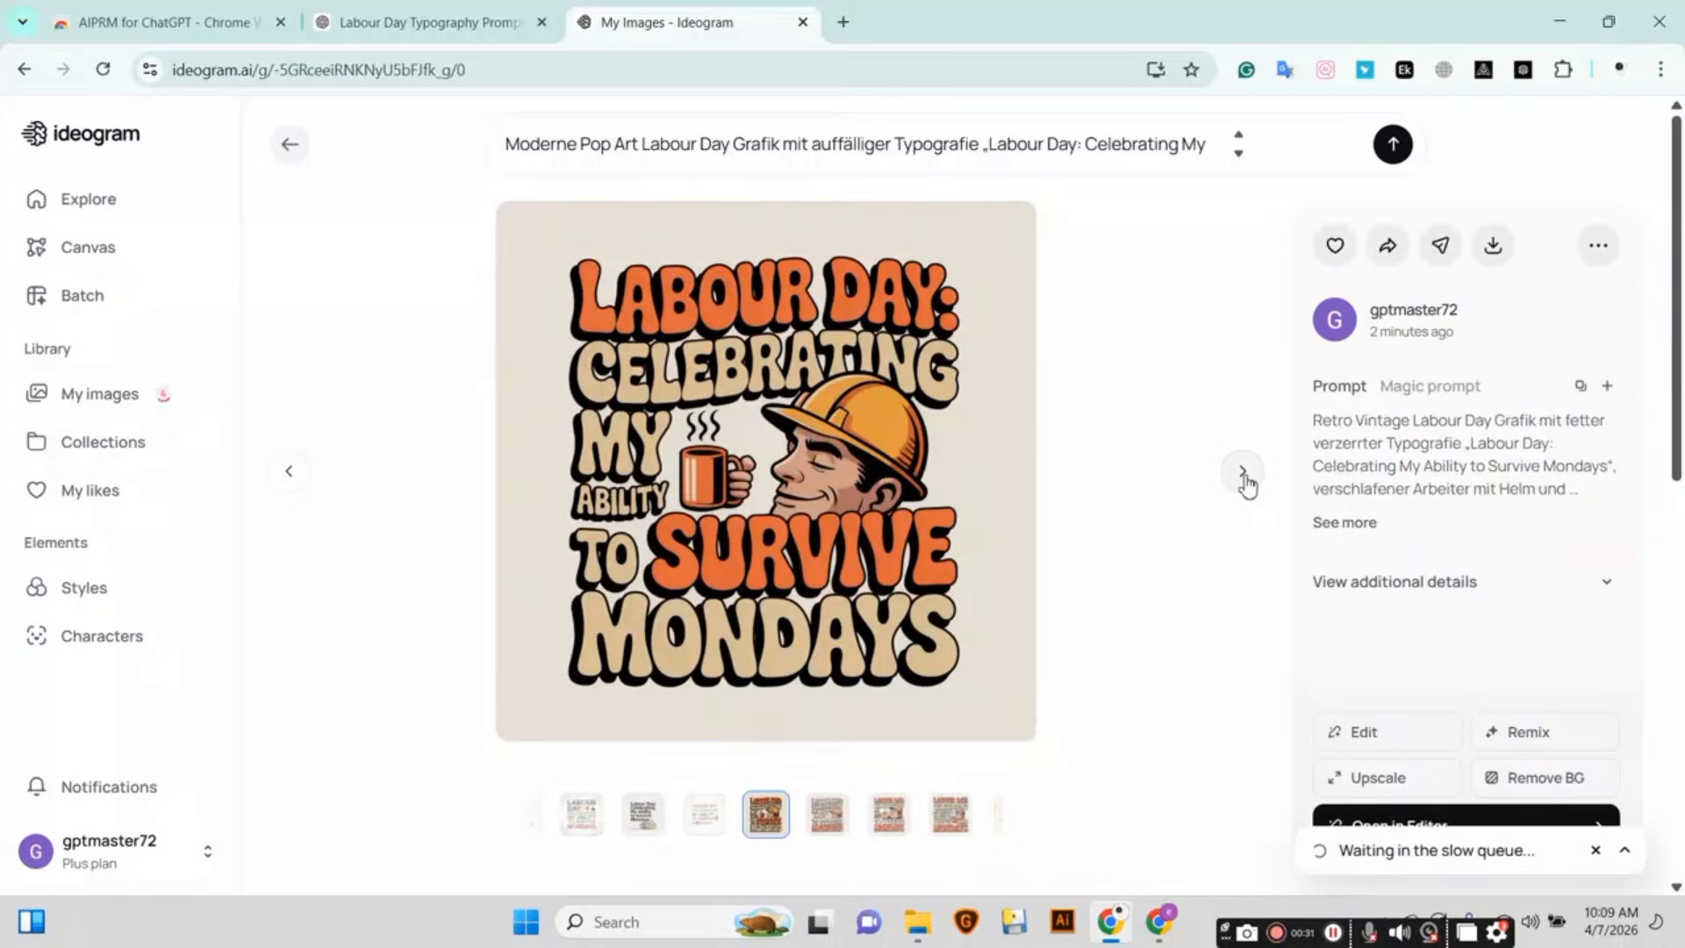
pyautogui.click(1242, 472)
pyautogui.click(1242, 472)
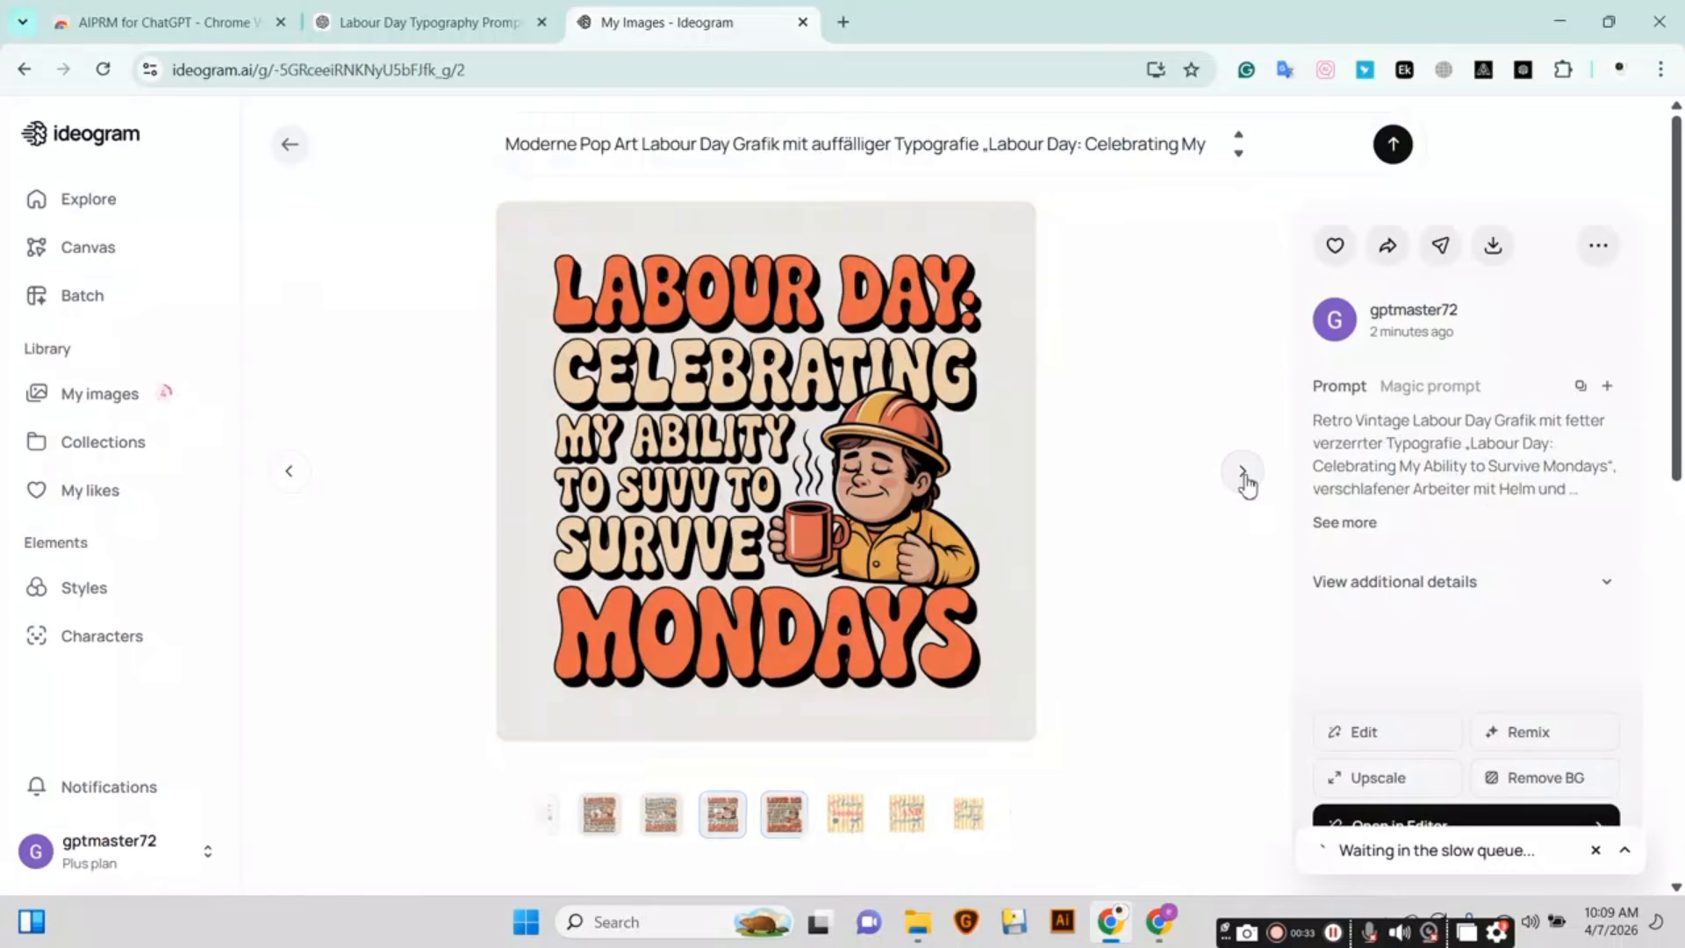
pyautogui.click(1242, 472)
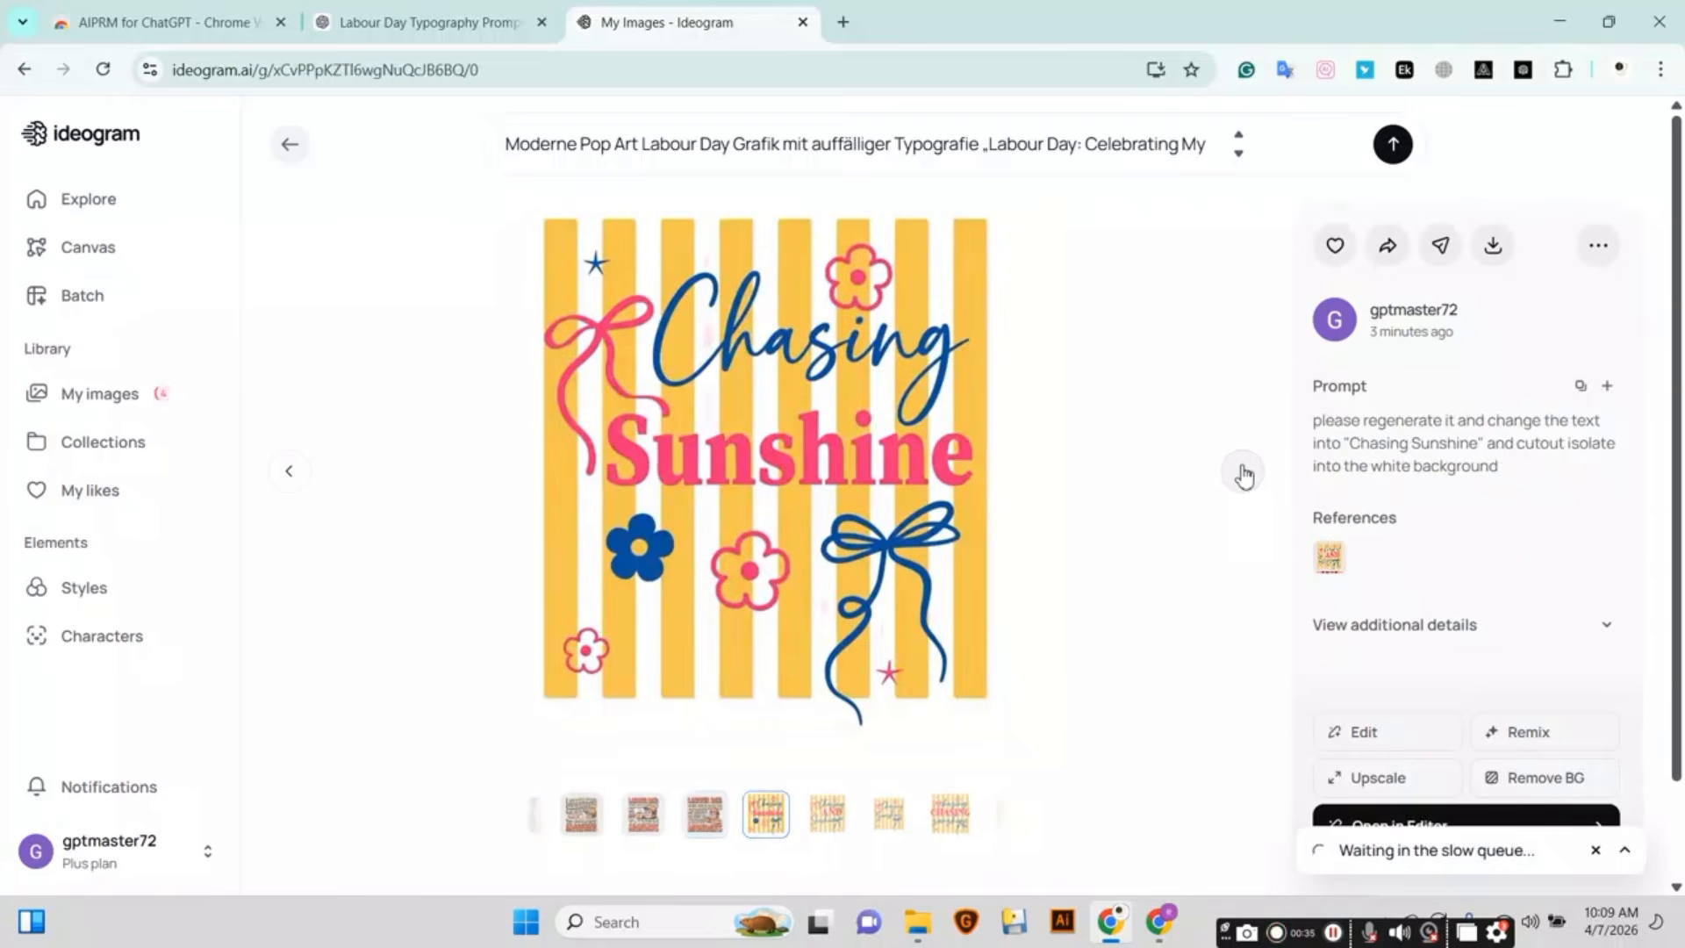
pyautogui.click(1242, 472)
pyautogui.click(1242, 473)
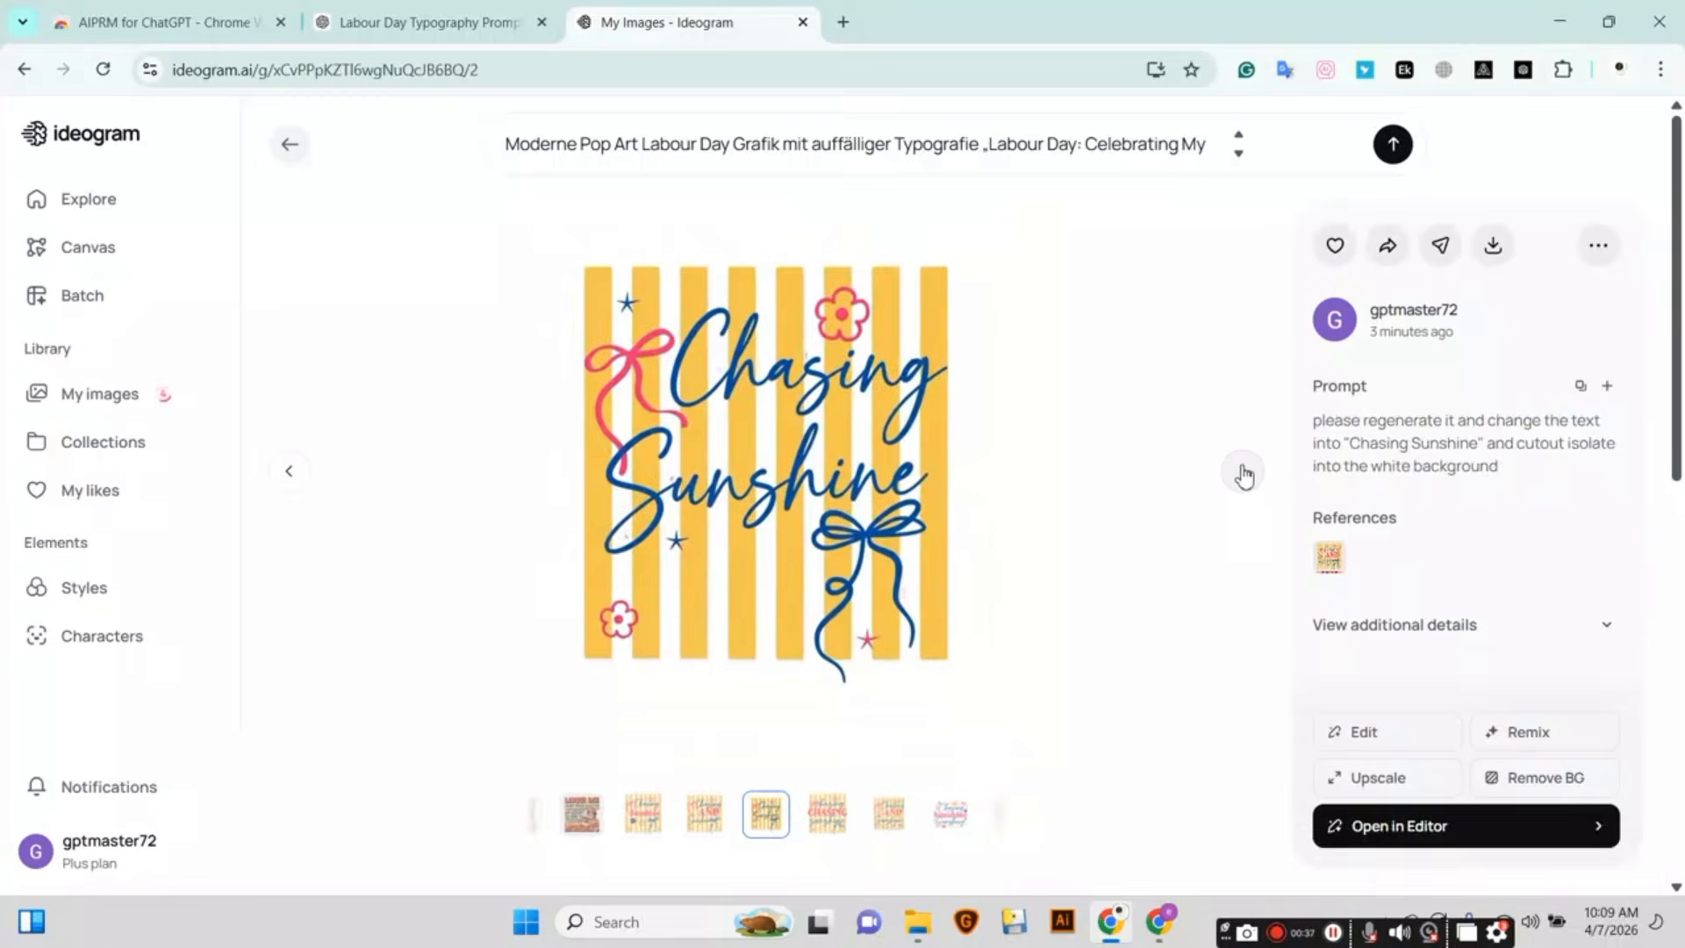
pyautogui.click(1242, 472)
pyautogui.click(1242, 473)
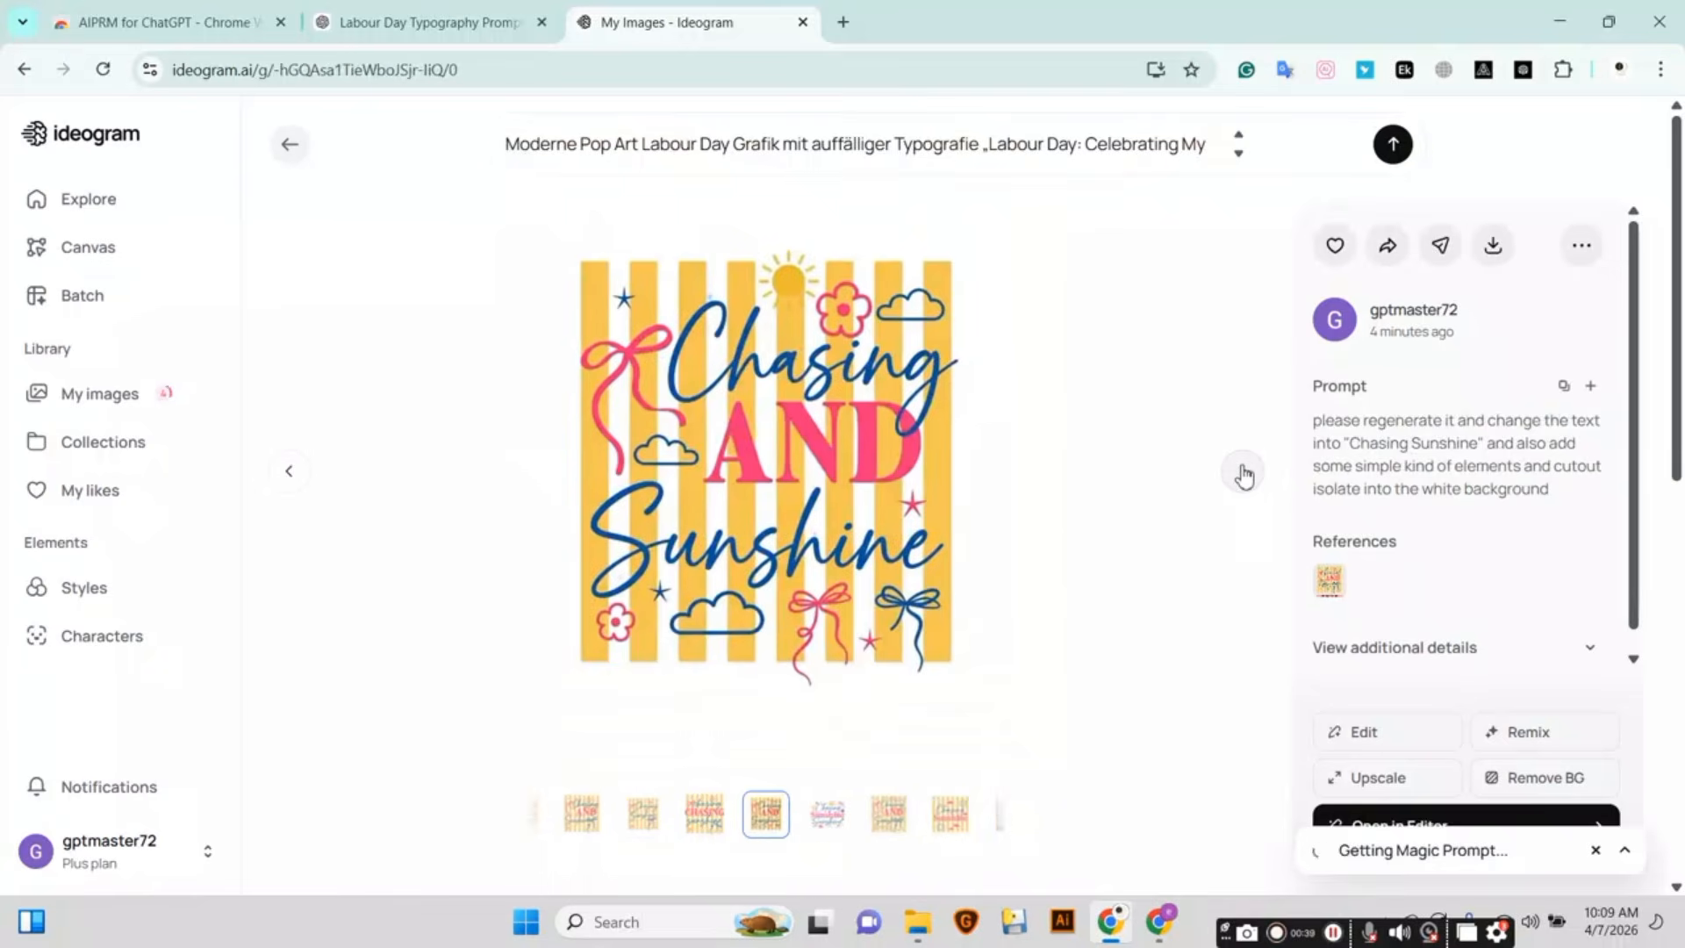
pyautogui.click(1243, 472)
pyautogui.click(1243, 473)
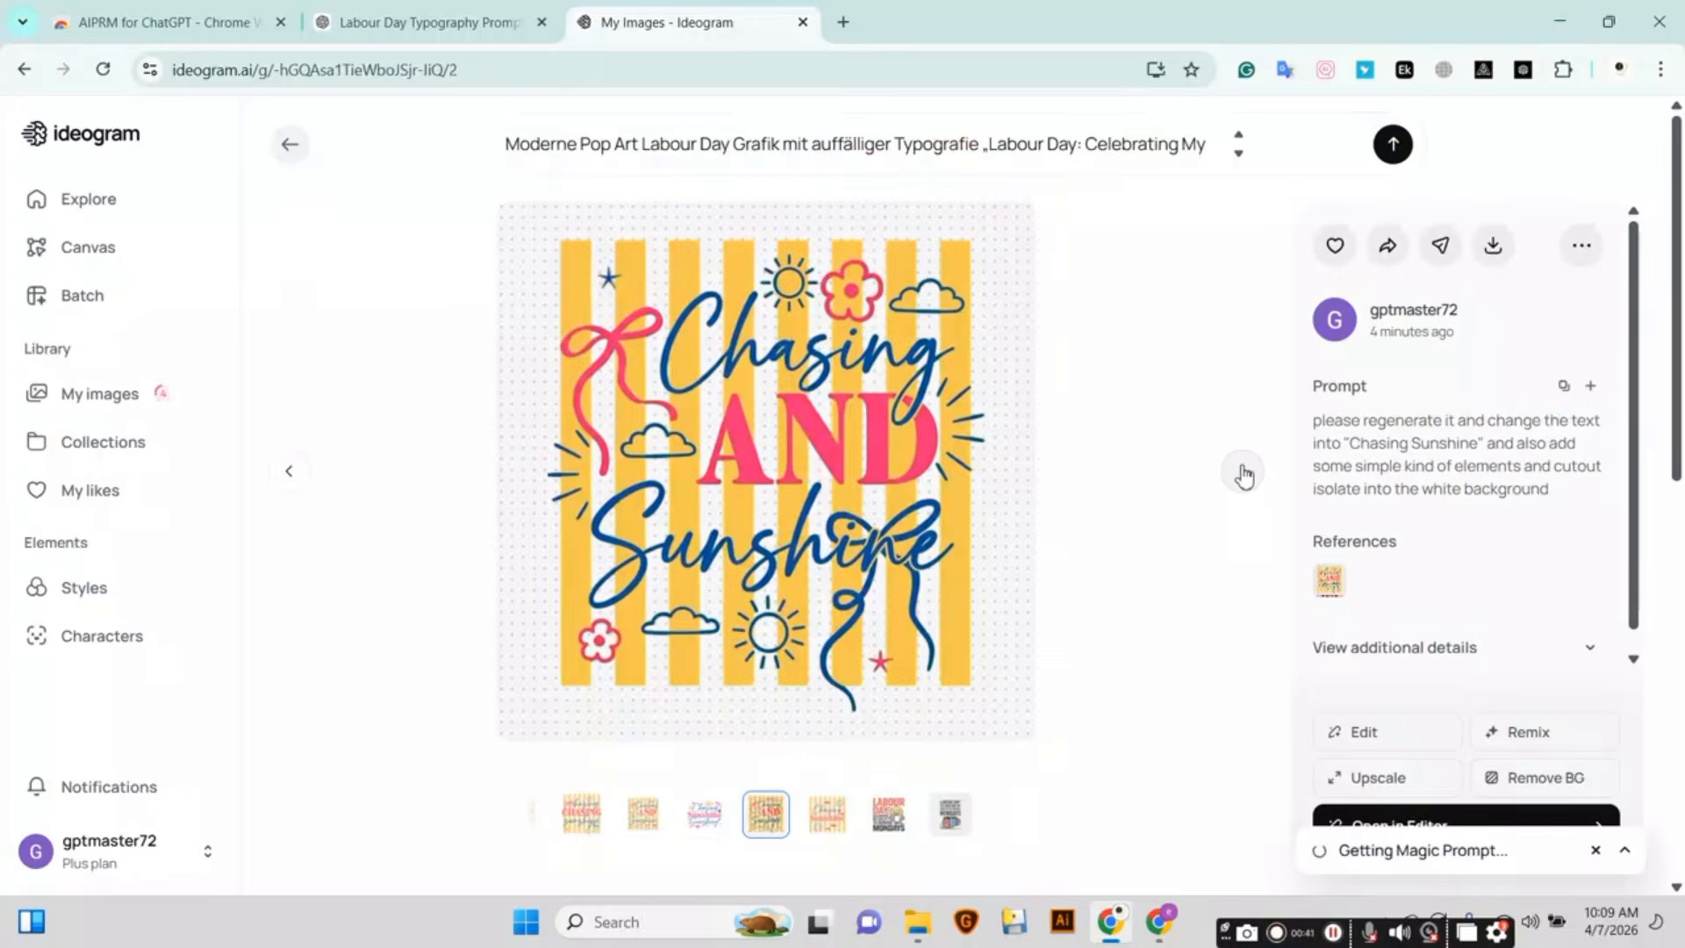
pyautogui.click(1242, 472)
pyautogui.click(1243, 473)
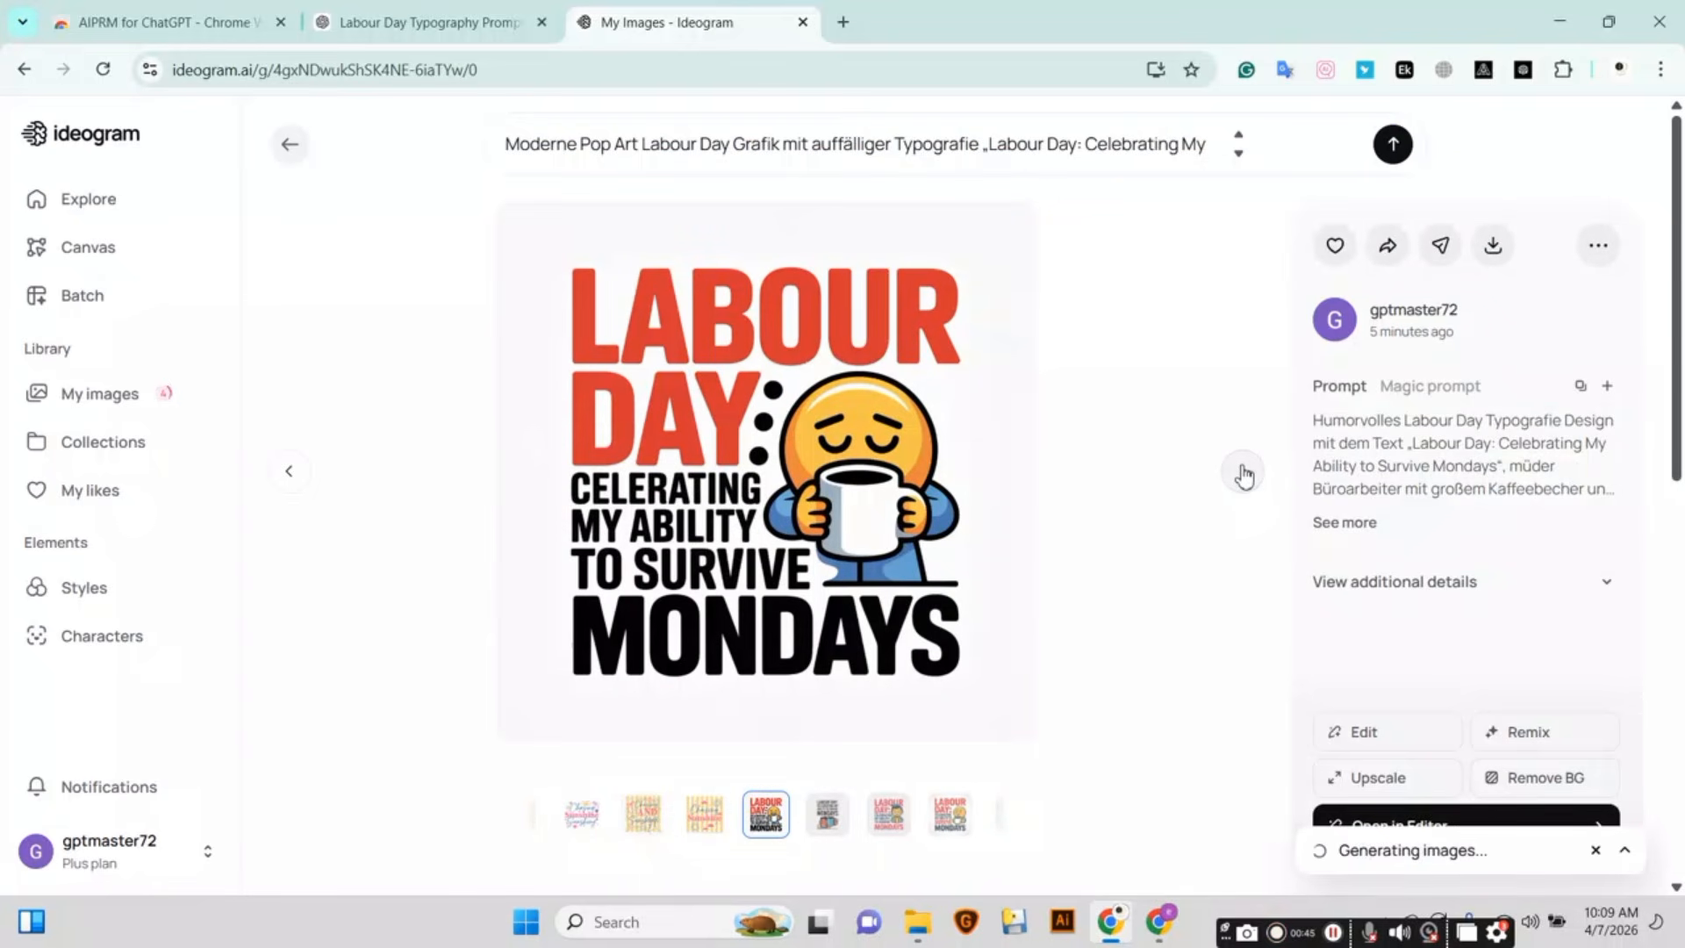
pyautogui.click(1243, 474)
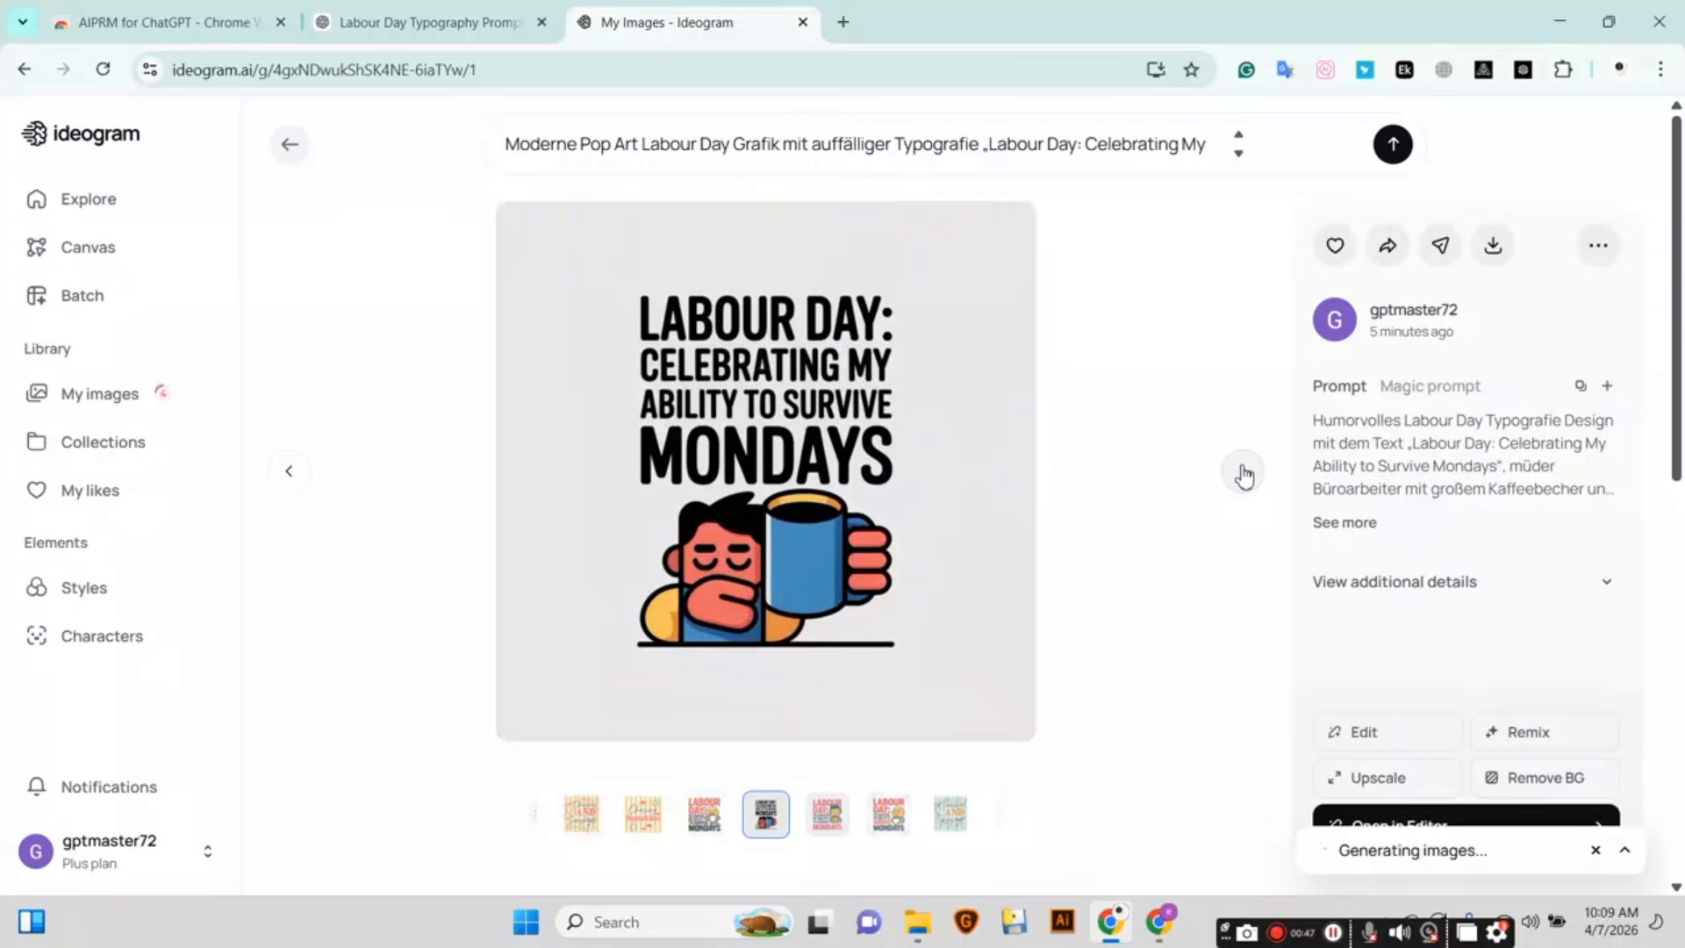
pyautogui.click(1243, 475)
pyautogui.click(1242, 475)
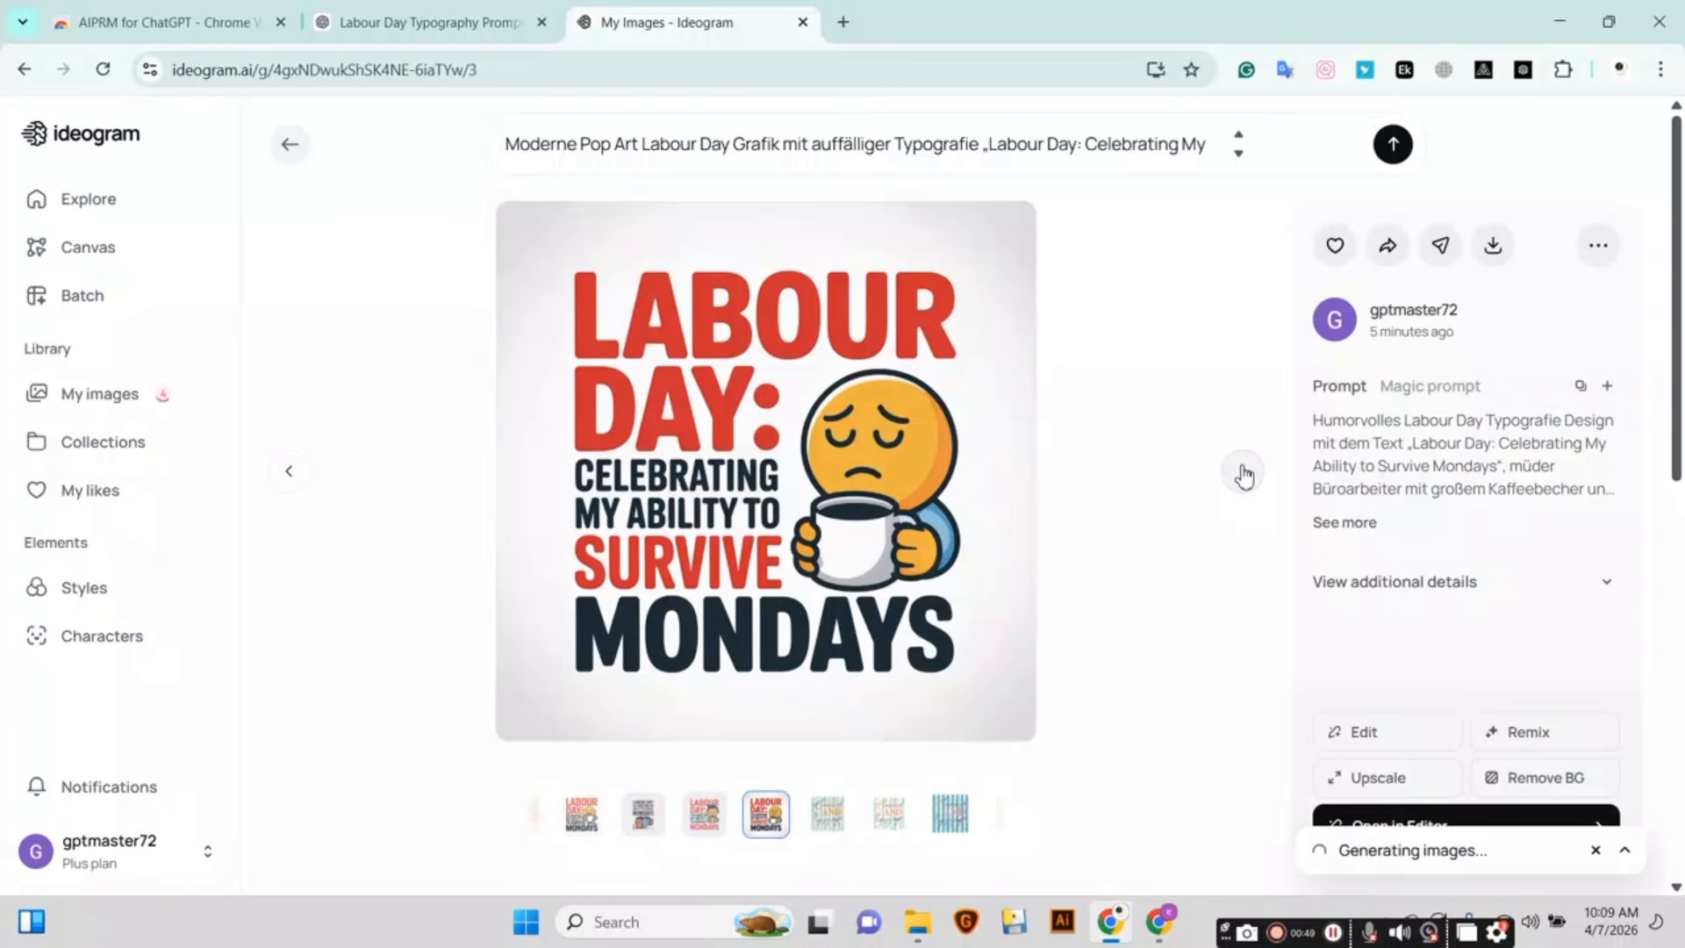
pyautogui.click(1243, 475)
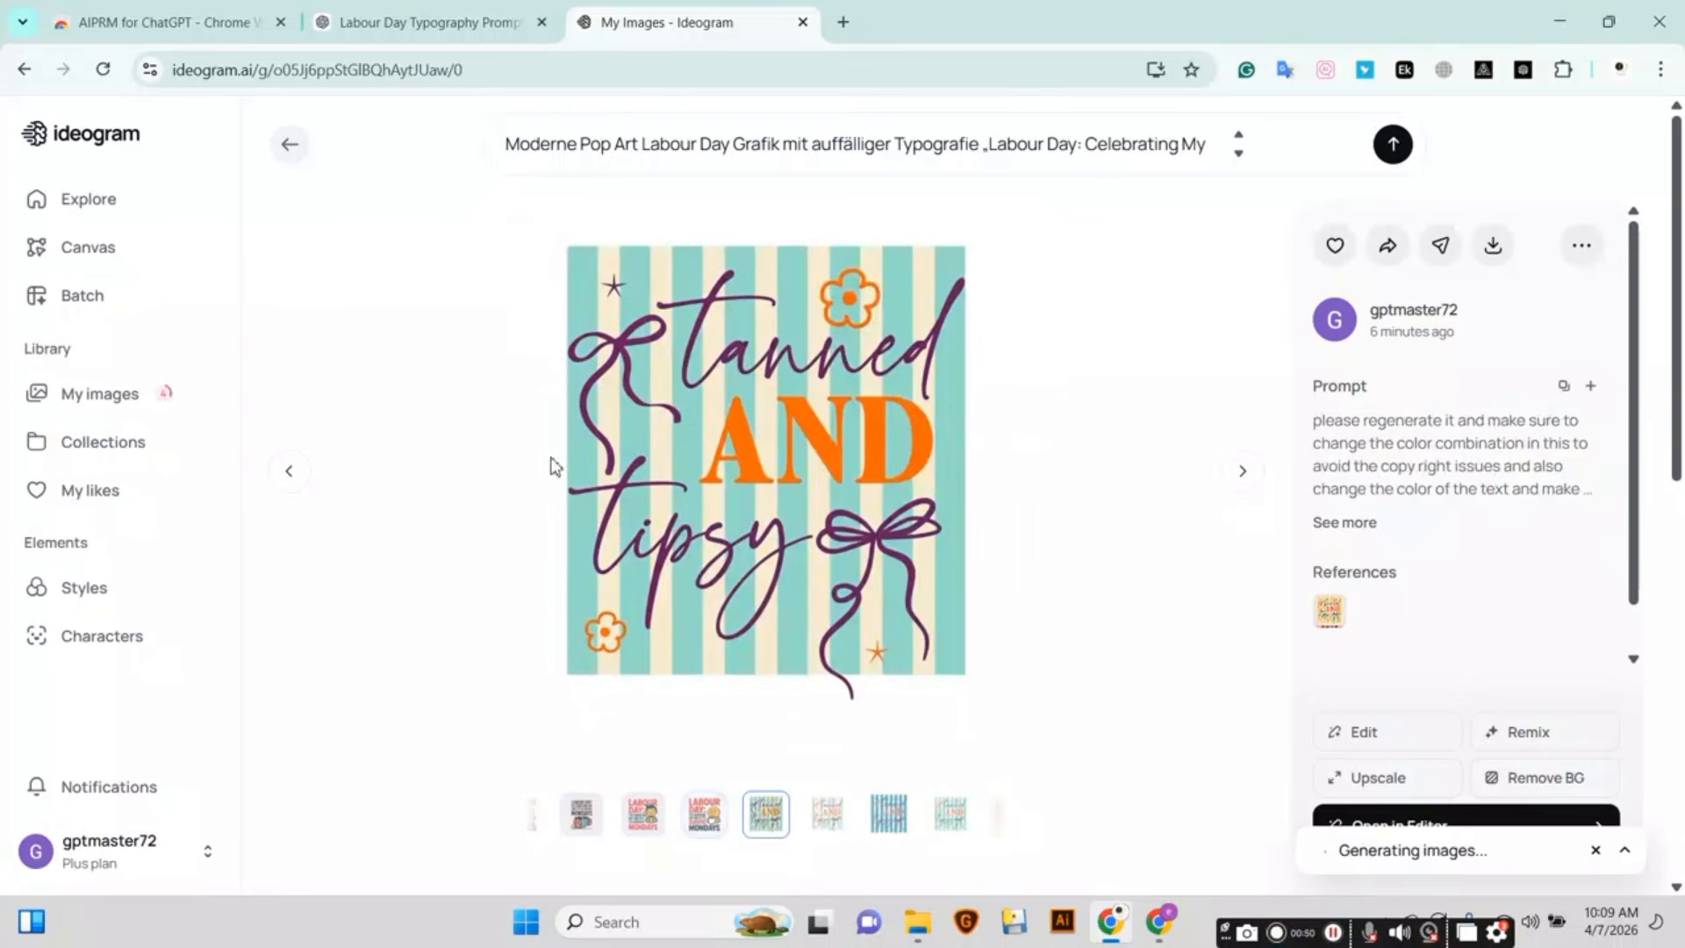
pyautogui.click(281, 146)
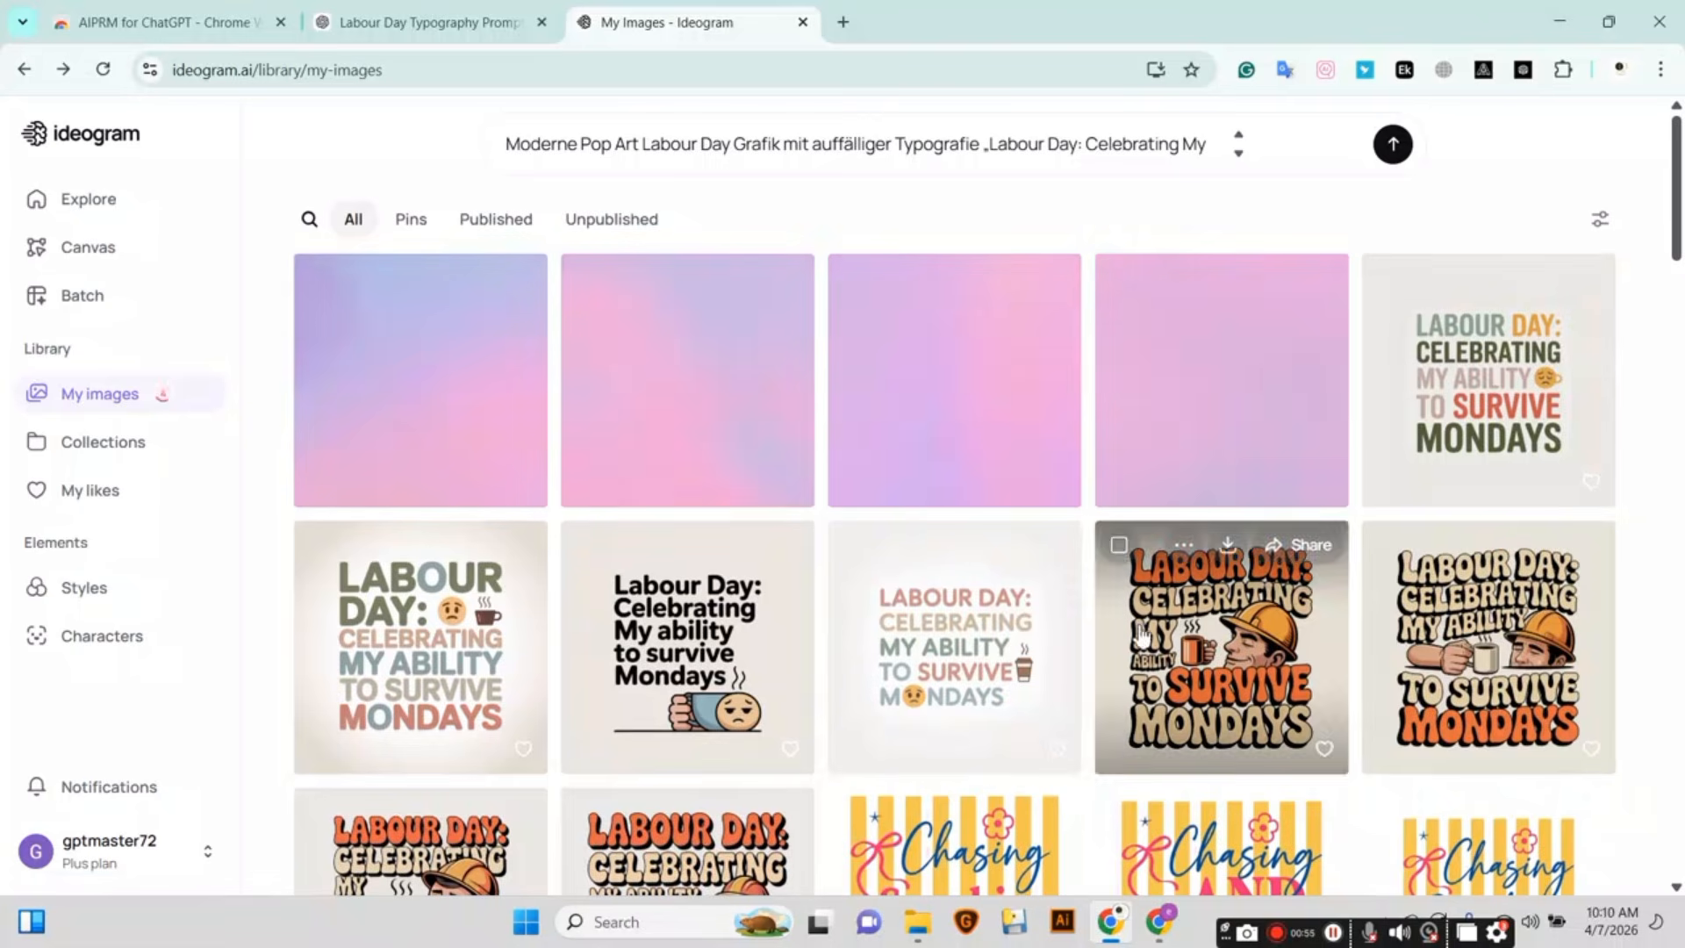
pyautogui.click(1277, 934)
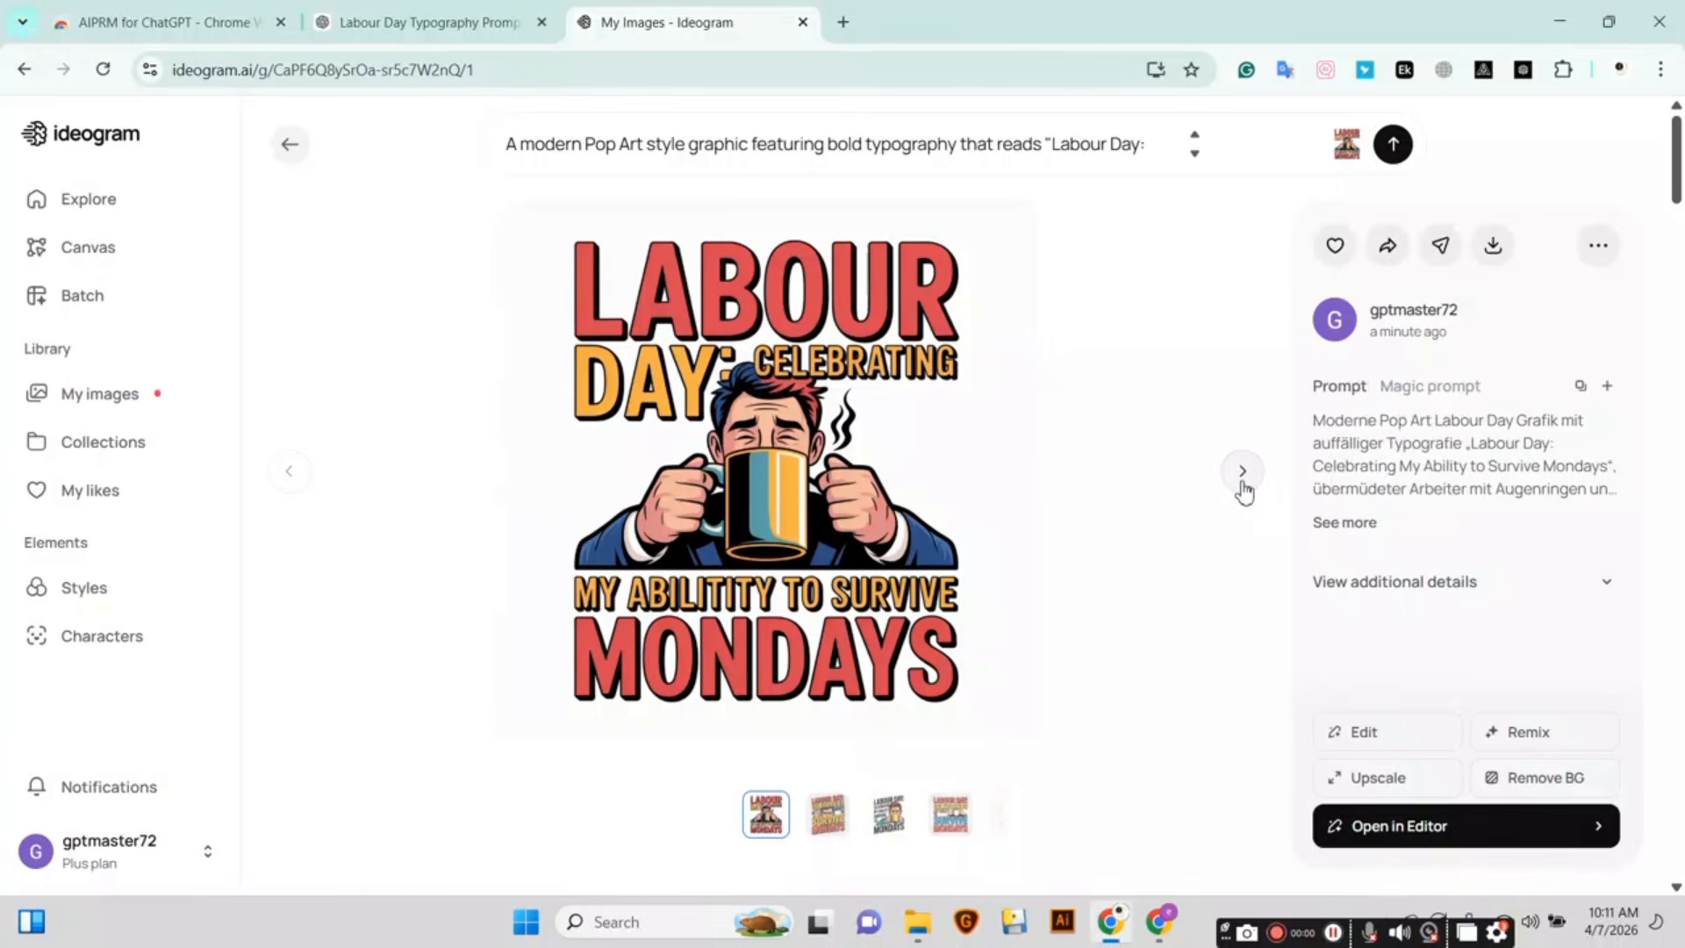
# Page through the Pop Art Labour Day designs and download the black-lettered one with the yellow mug in 4K.
pyautogui.click(1242, 472)
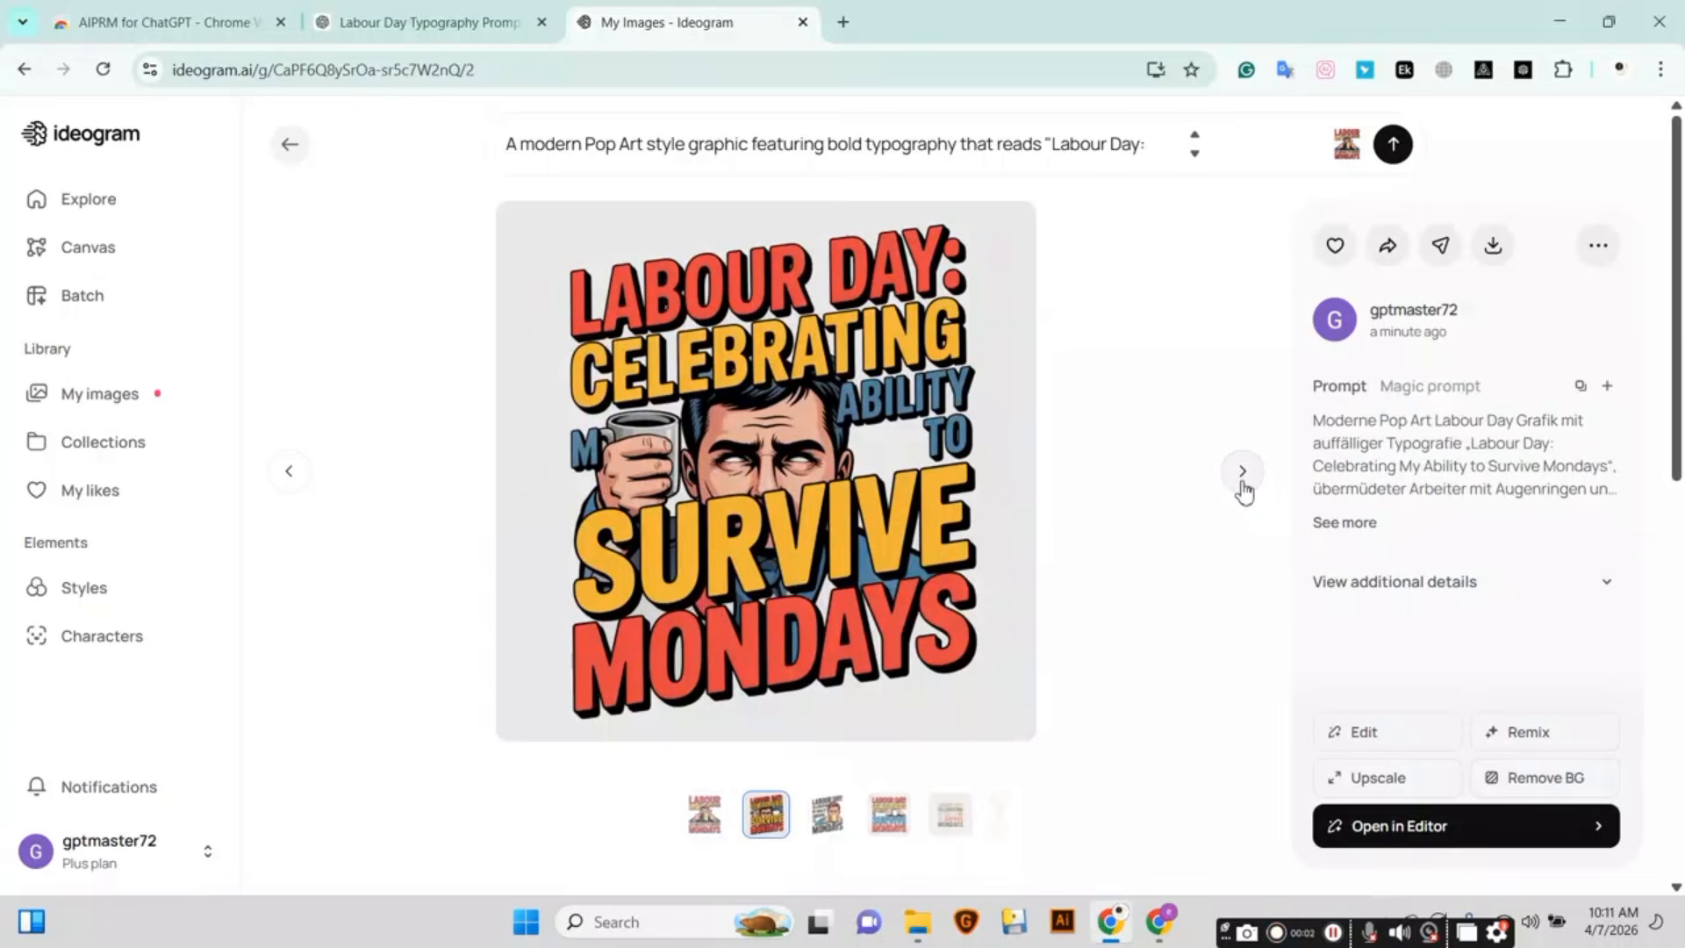
pyautogui.click(1241, 472)
pyautogui.click(1242, 472)
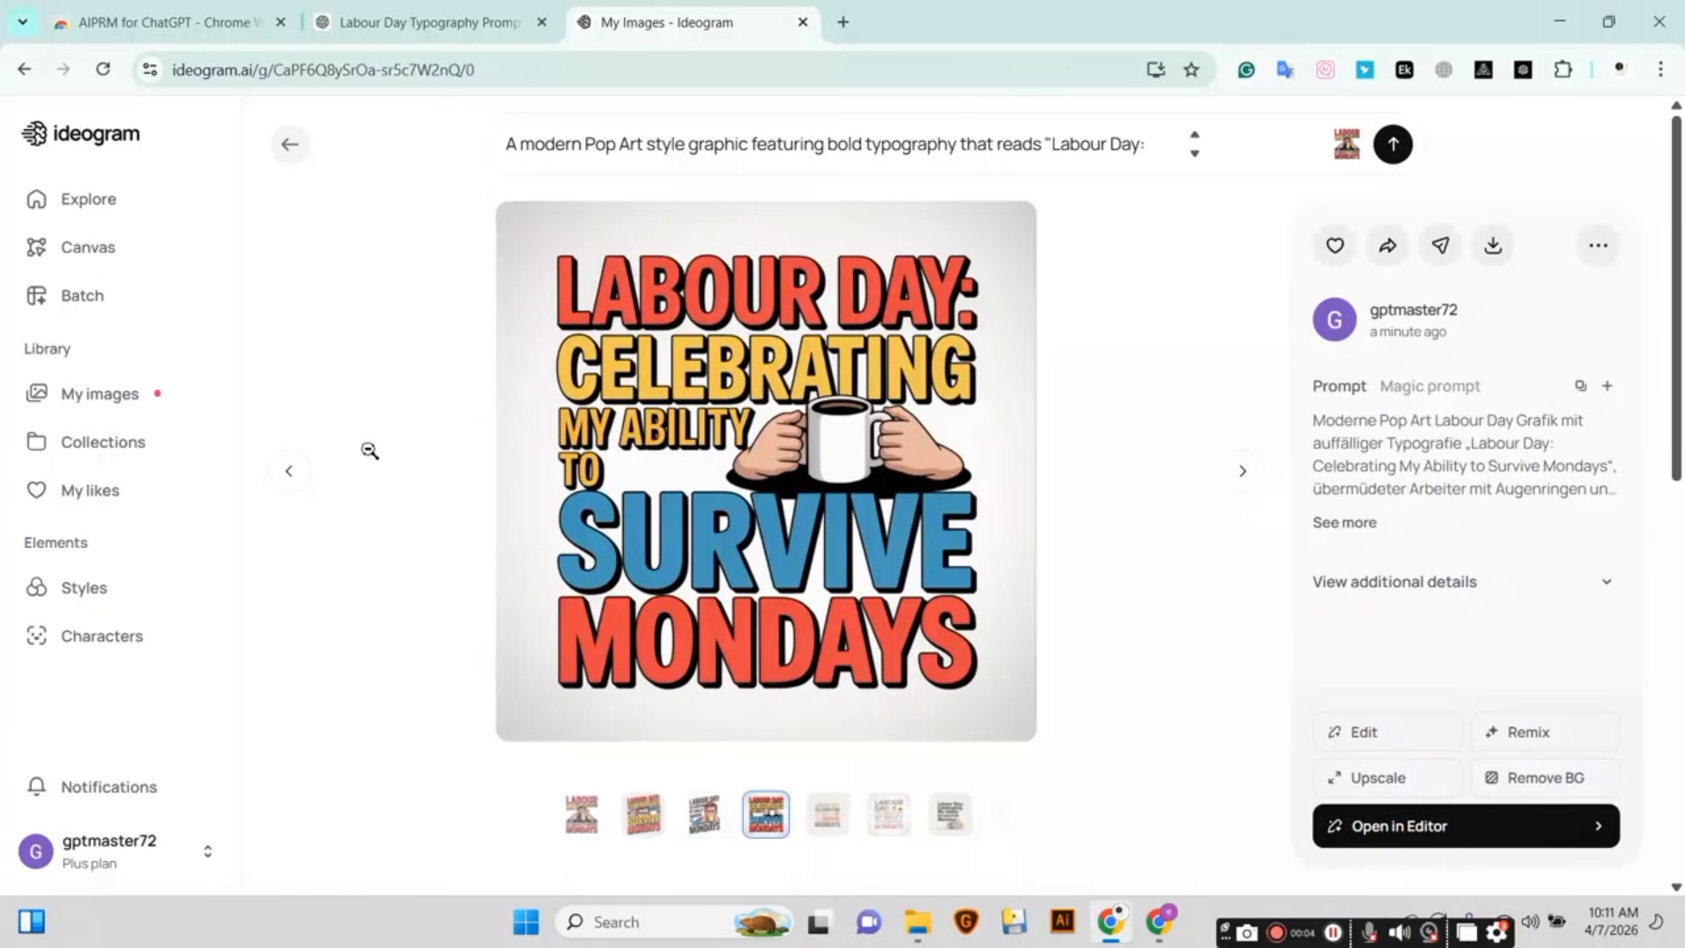
pyautogui.click(293, 474)
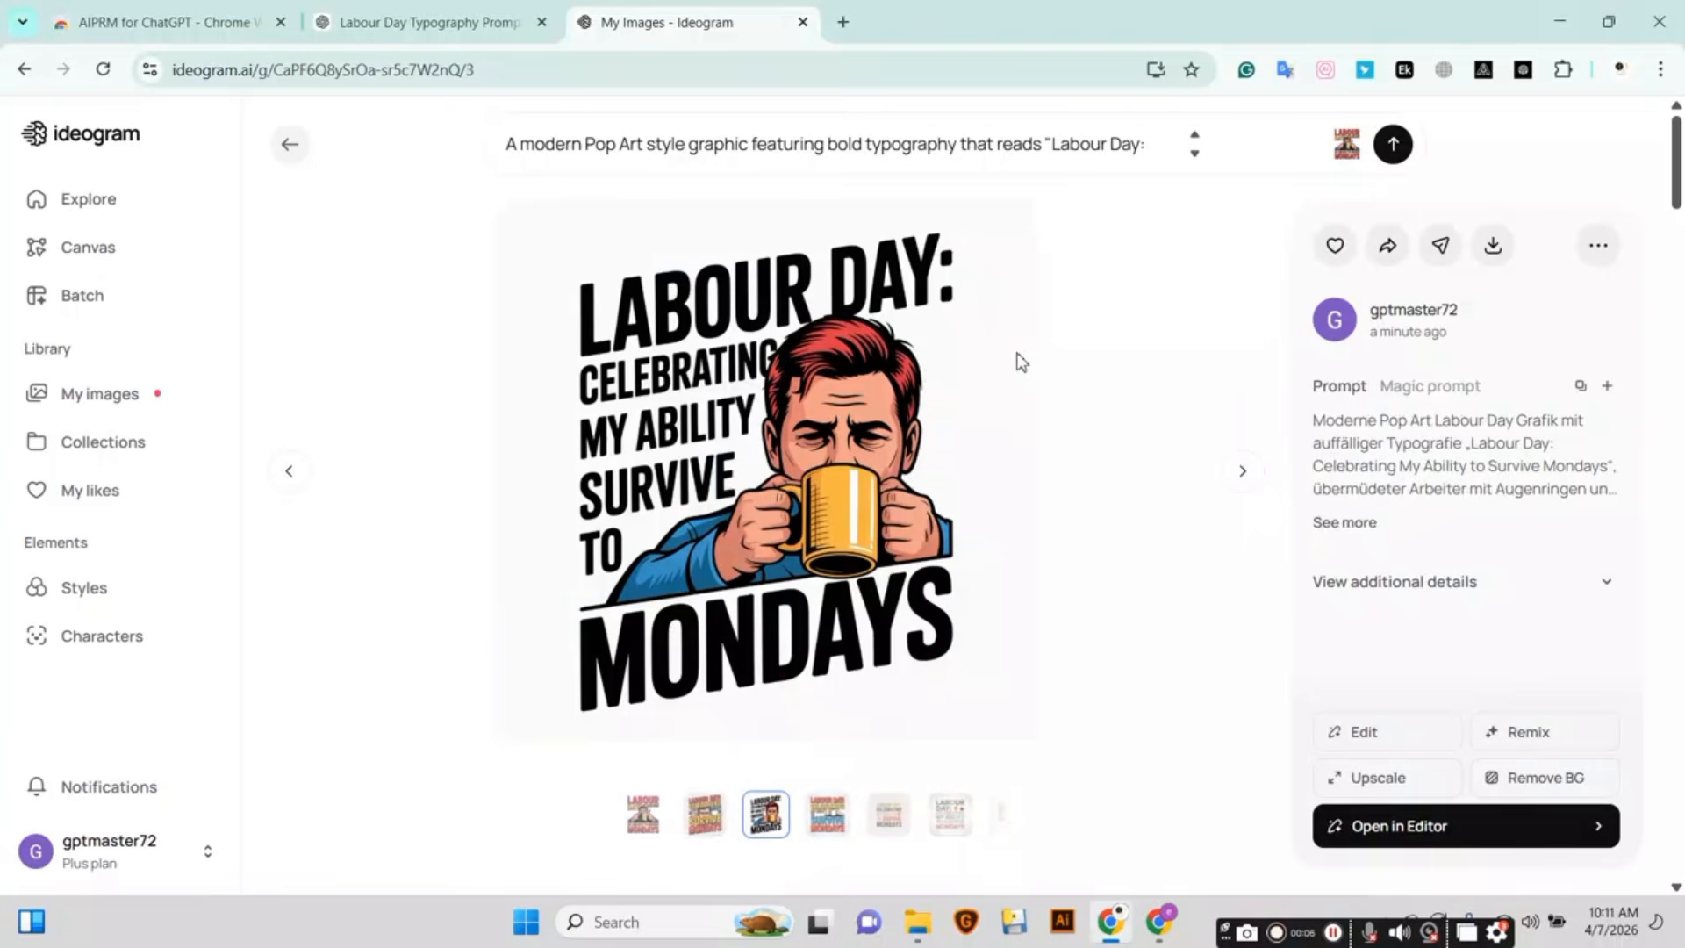
pyautogui.click(1493, 247)
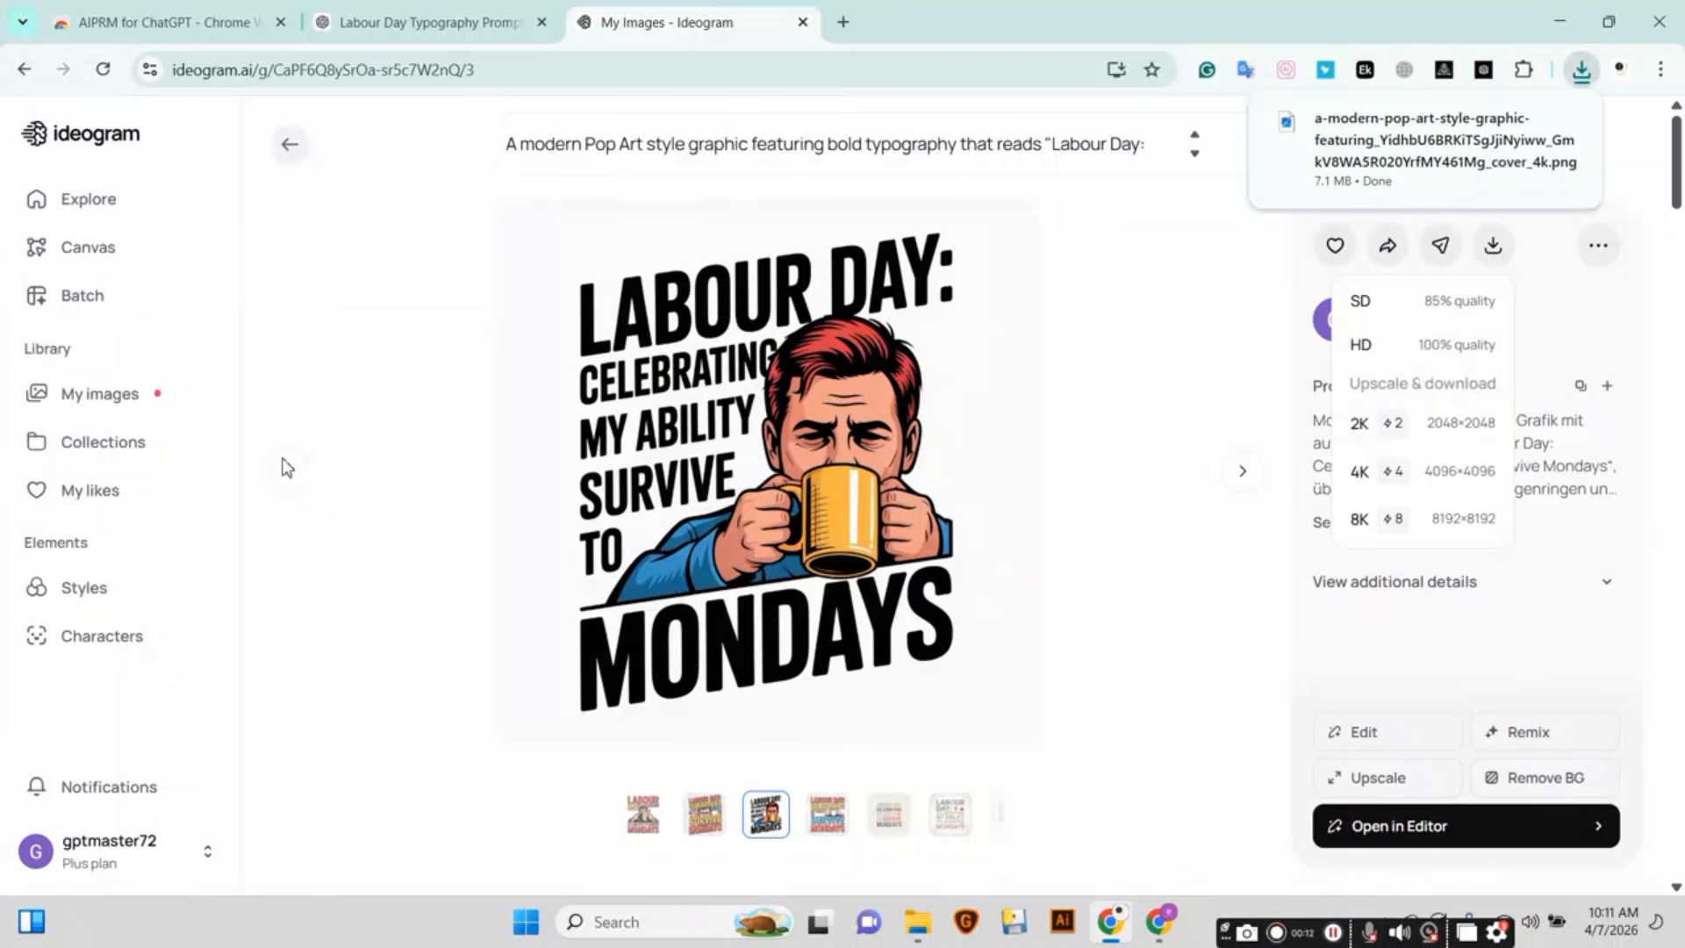
pyautogui.click(299, 483)
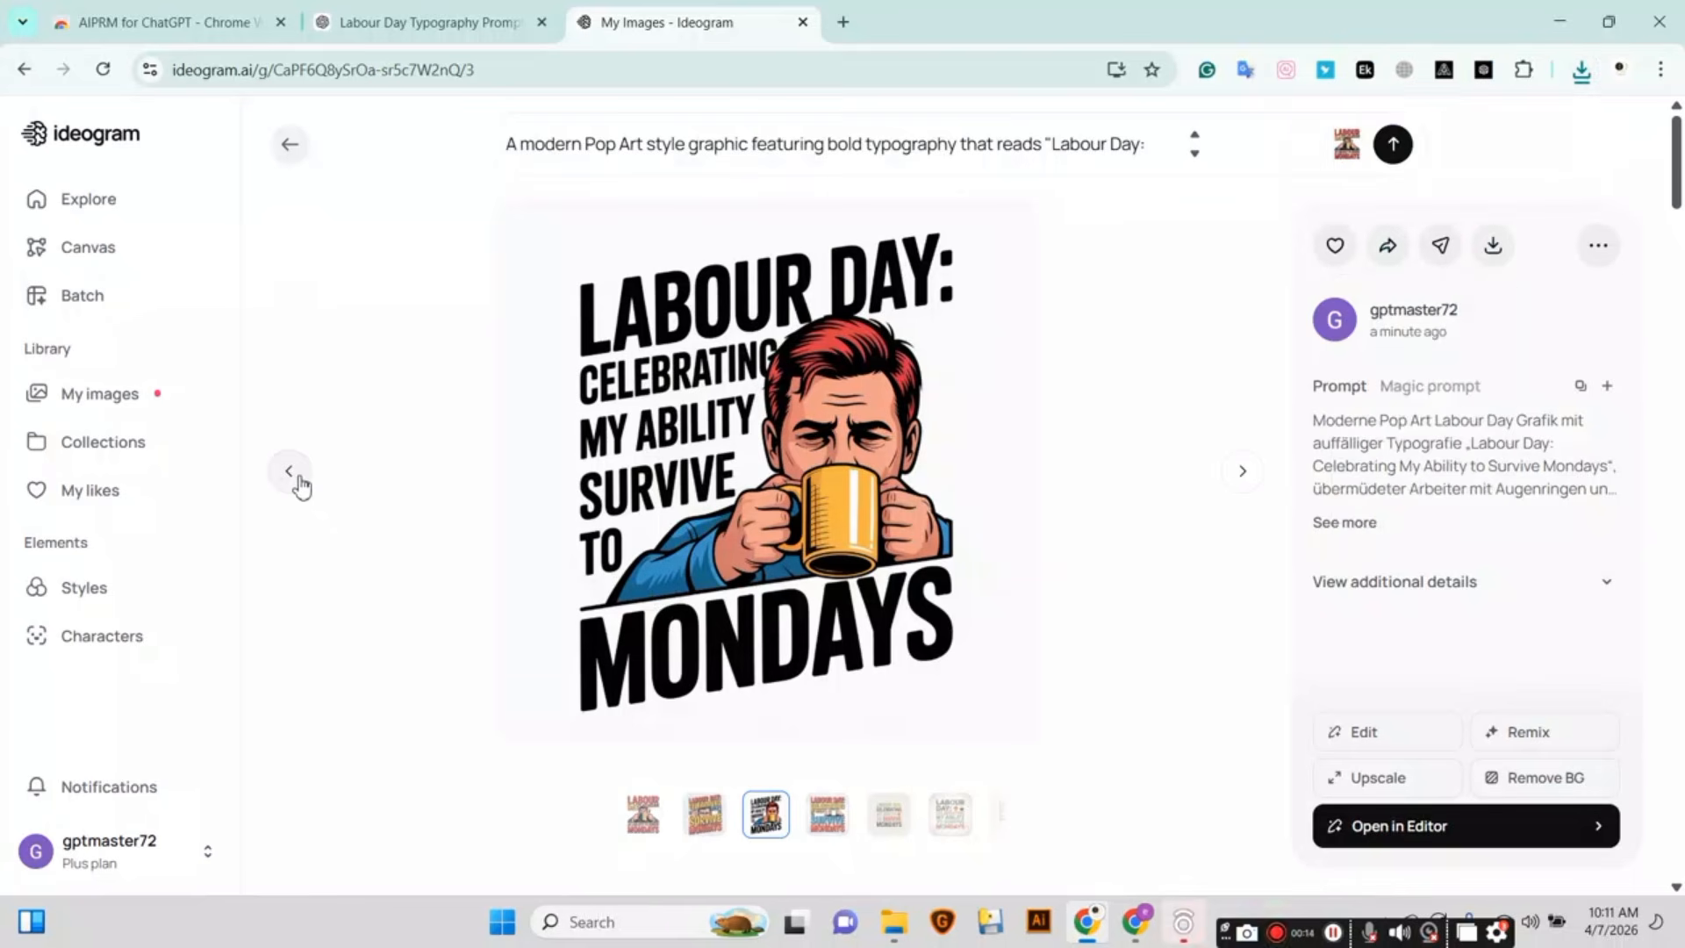
pyautogui.click(299, 484)
pyautogui.click(297, 481)
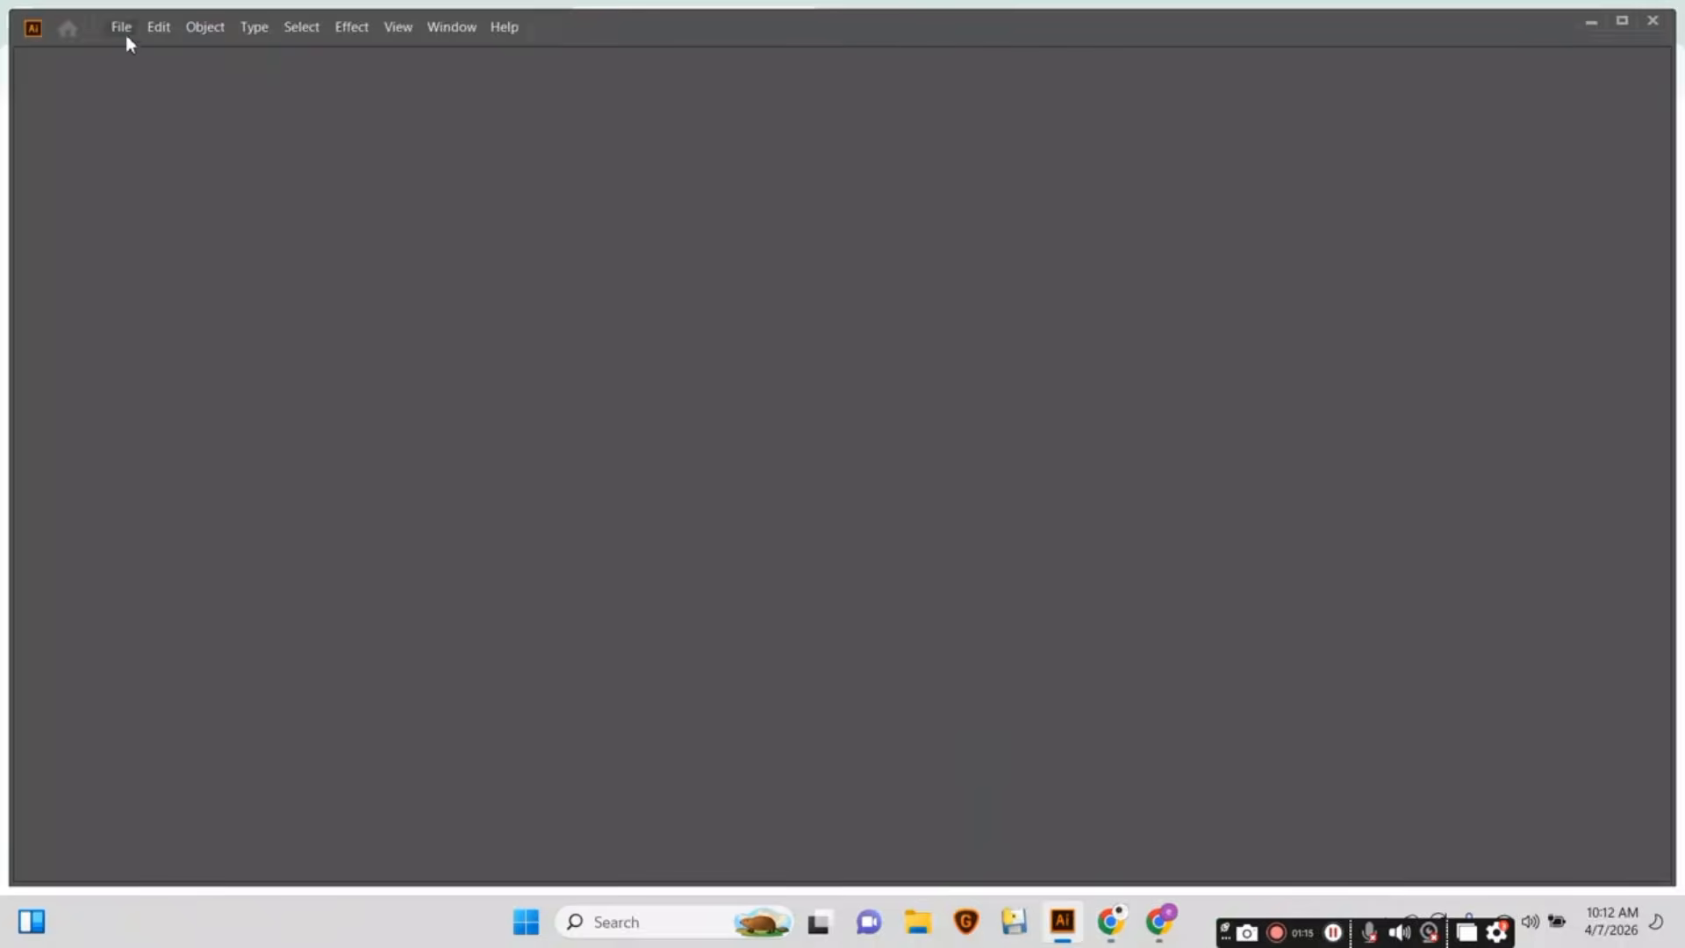
# Switch to Illustrator and create a new 4000 x 4000 px document with one artboard.
pyautogui.click(123, 28)
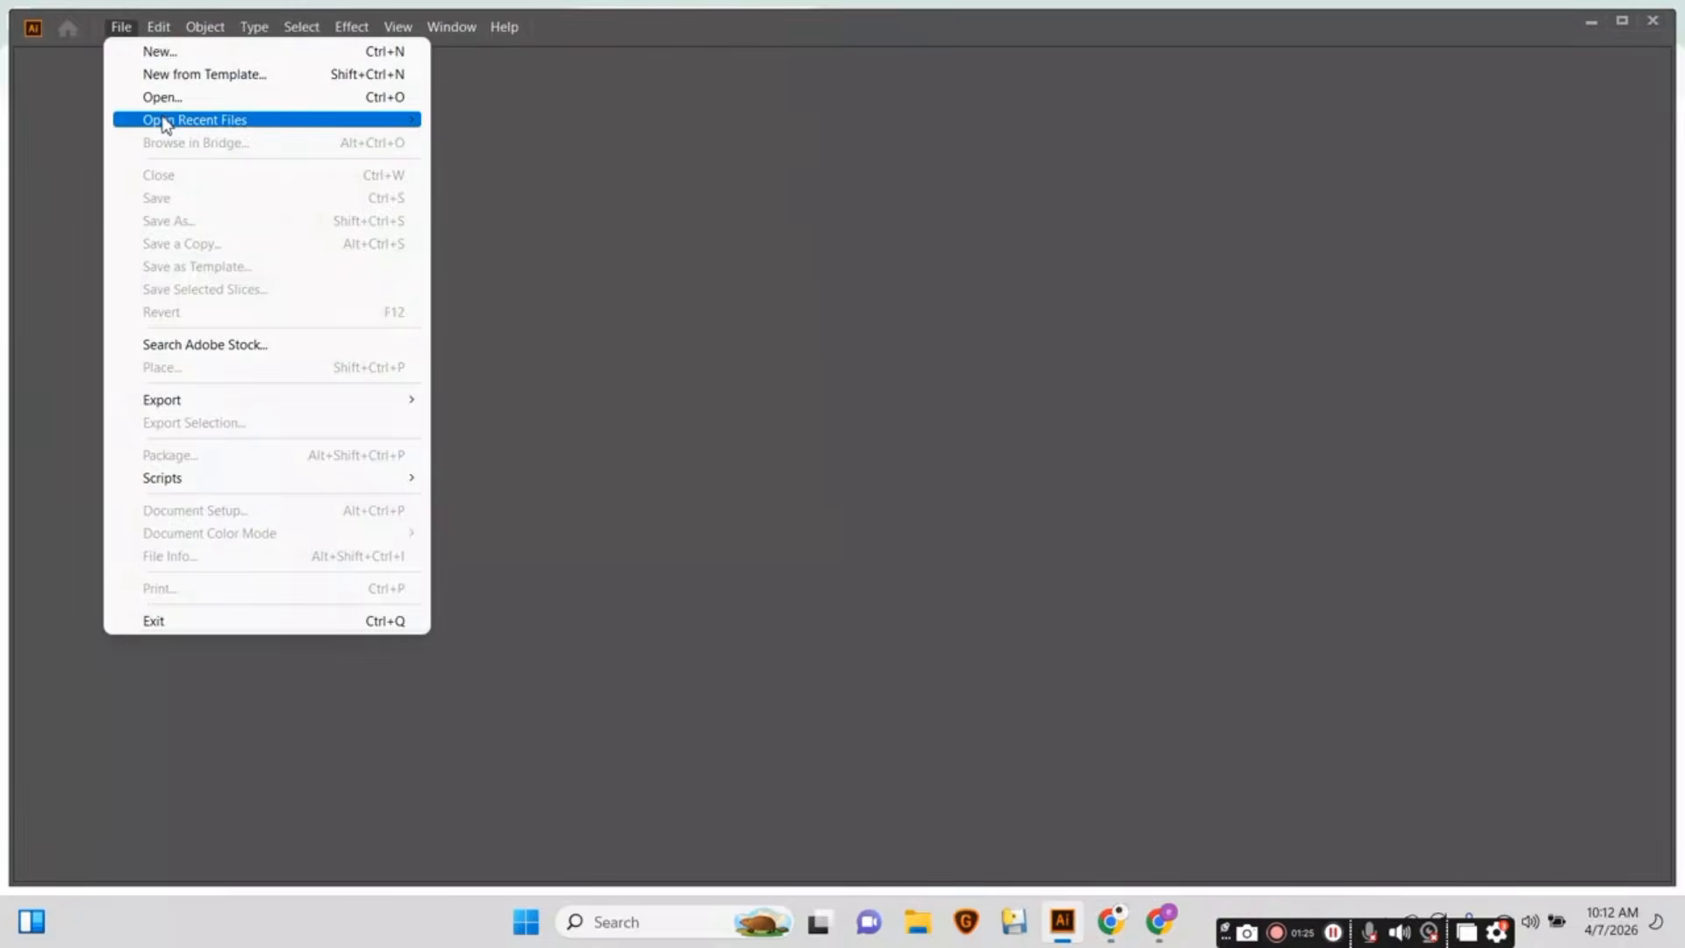
pyautogui.click(164, 55)
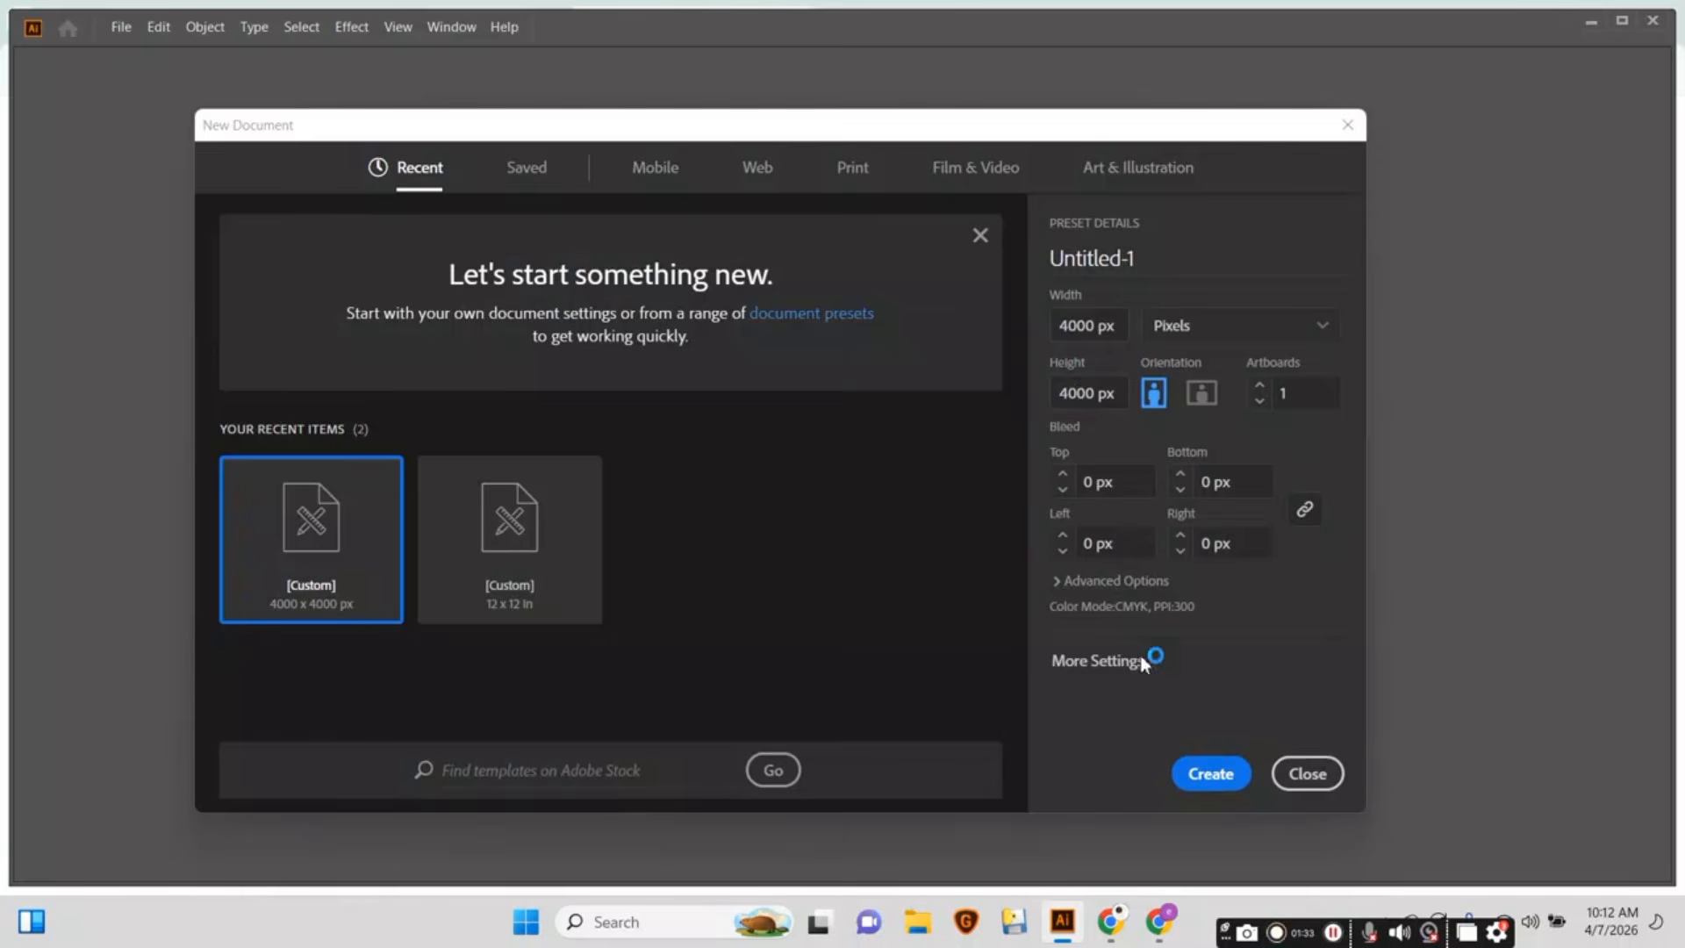
pyautogui.click(1211, 773)
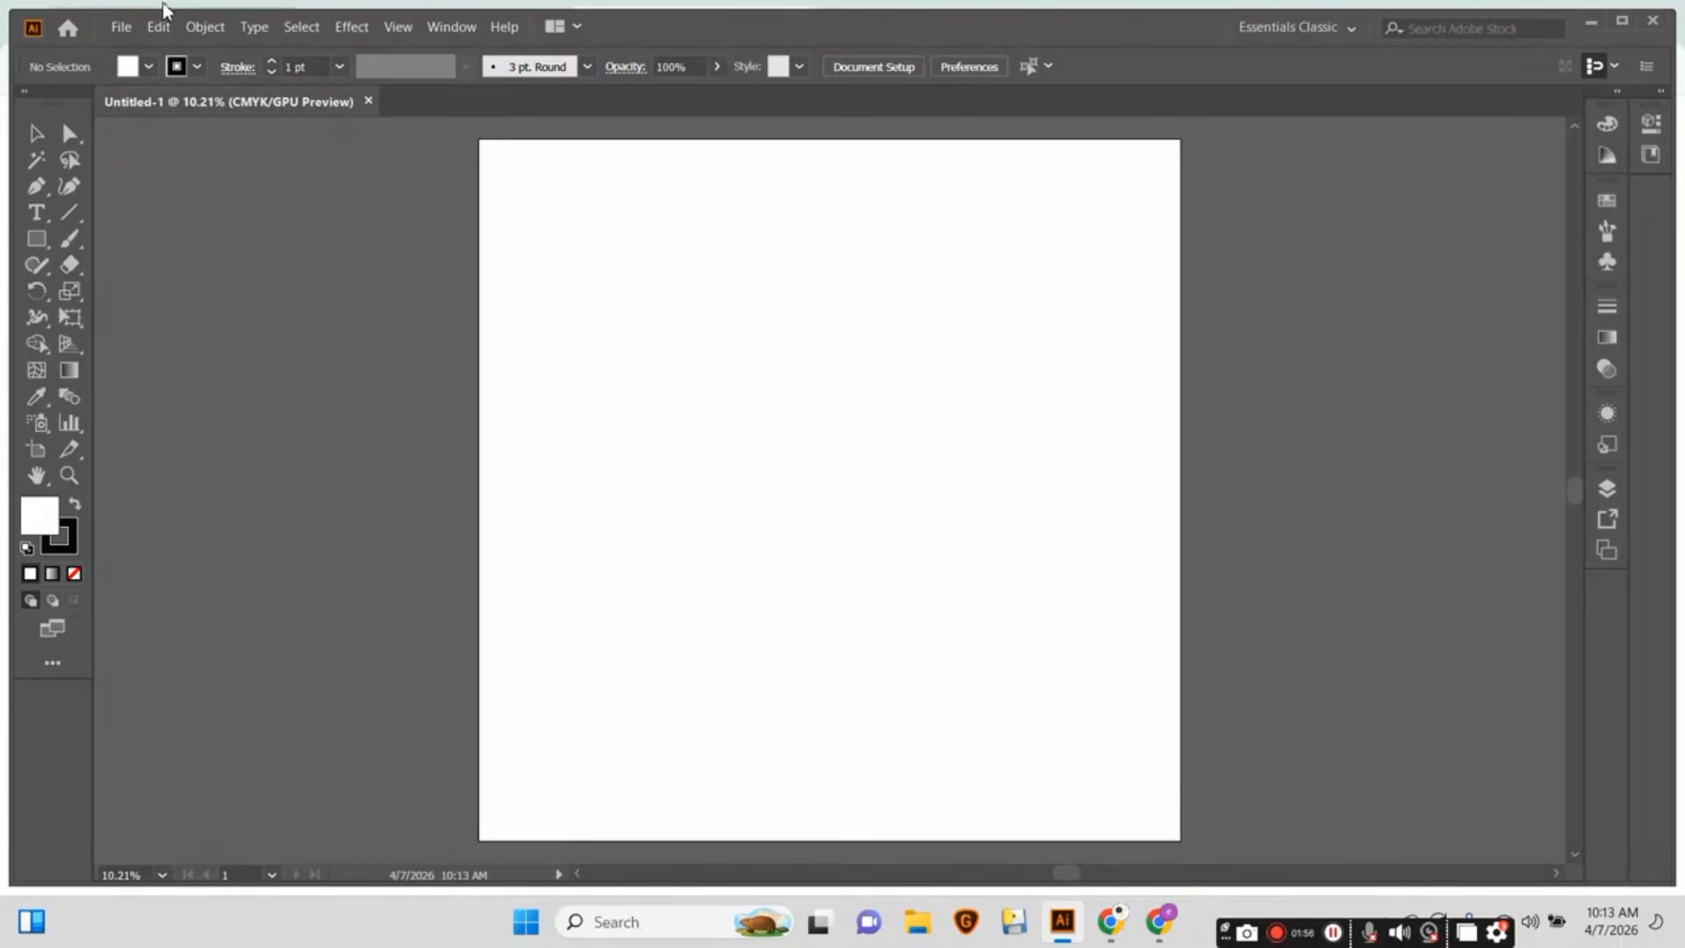
# Open the downloaded black-lettered Labour Day PNG from the Downloads folder.
pyautogui.click(128, 30)
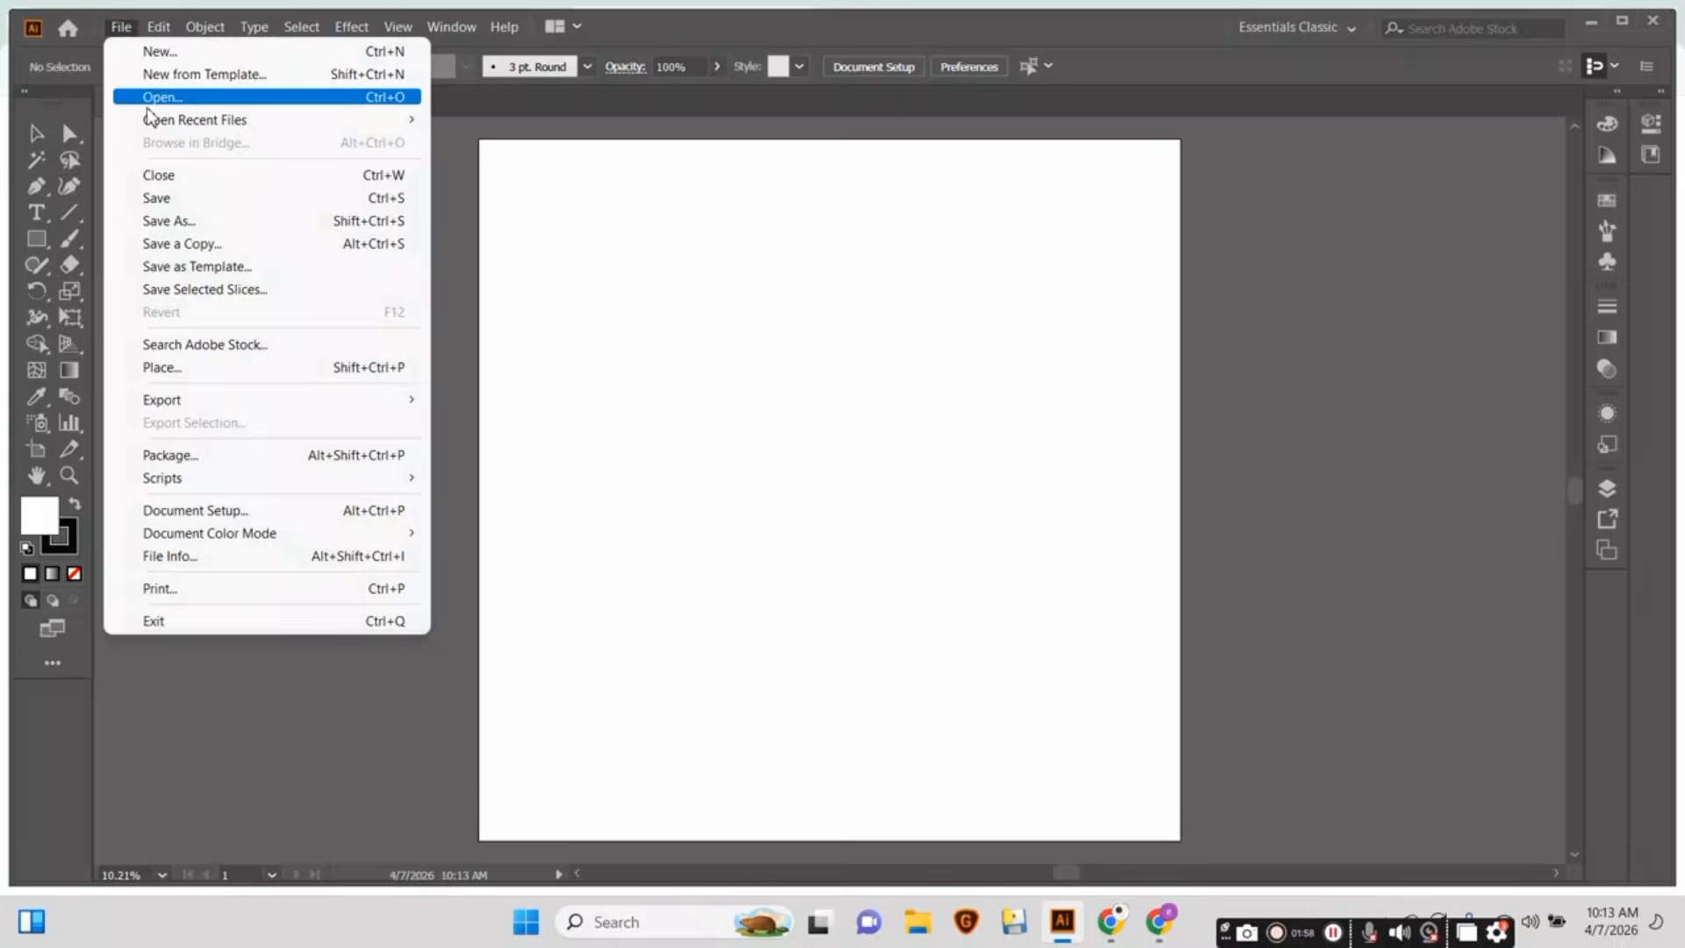
pyautogui.click(147, 105)
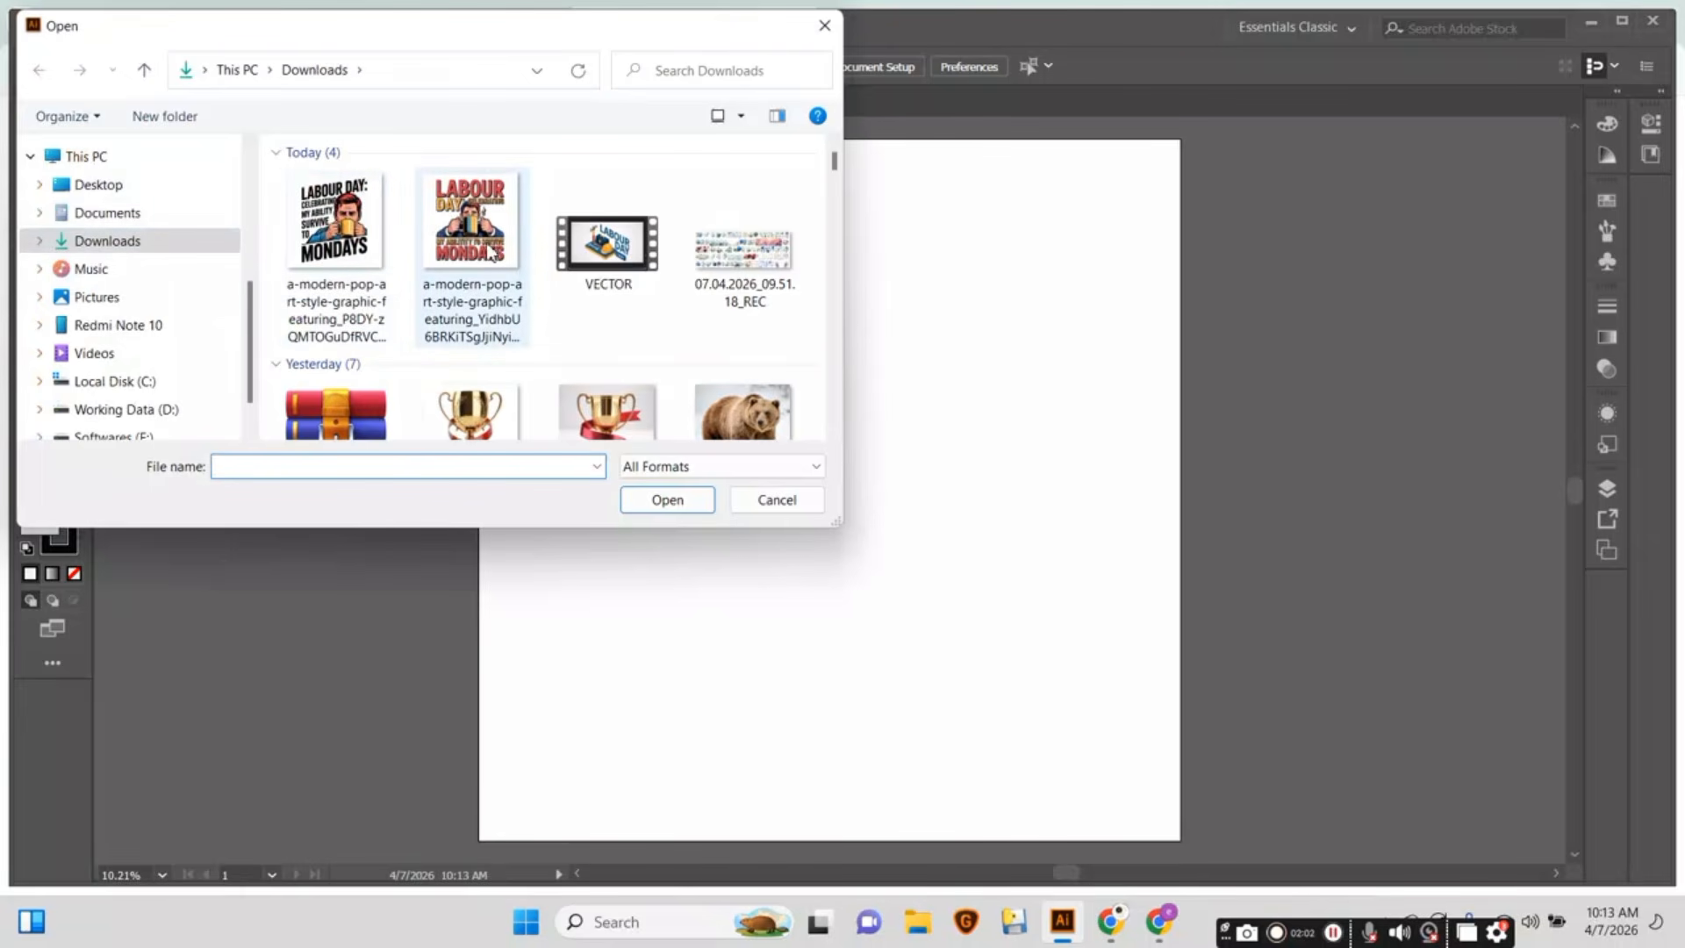
pyautogui.doubleClick(372, 251)
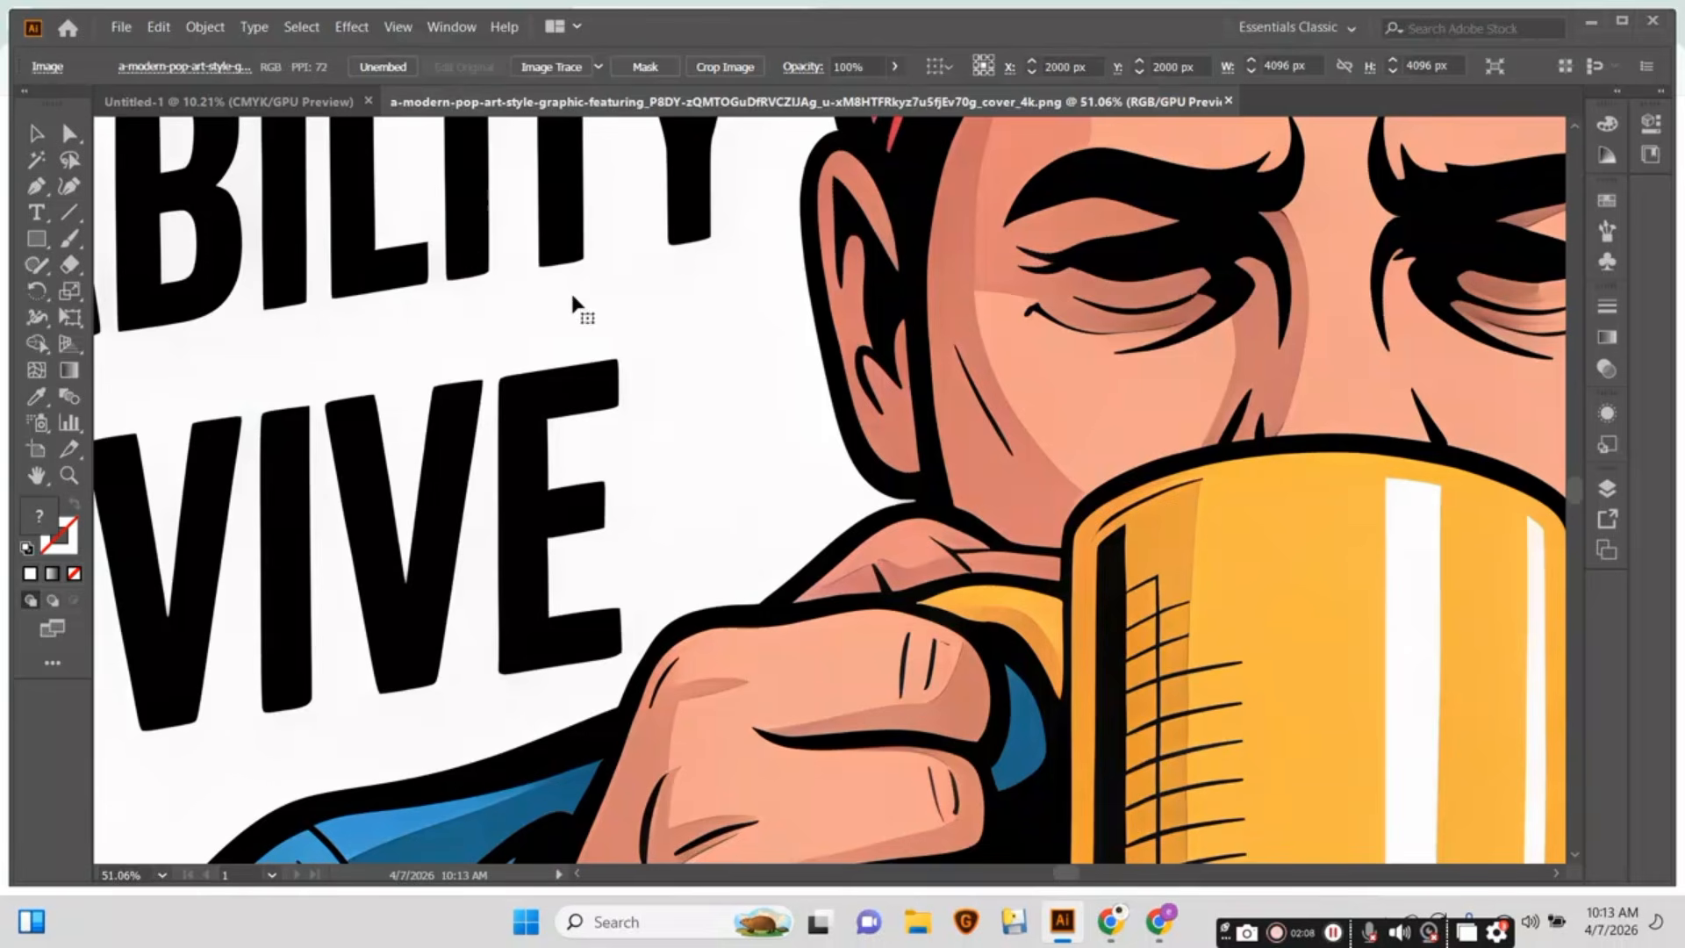
# Move the Labour Day image sideways so it lies partly off the artboard's left edge.
pyautogui.hotkey('ctrl', '-')
pyautogui.hotkey('ctrl', '-')
pyautogui.hotkey('ctrl', '-')
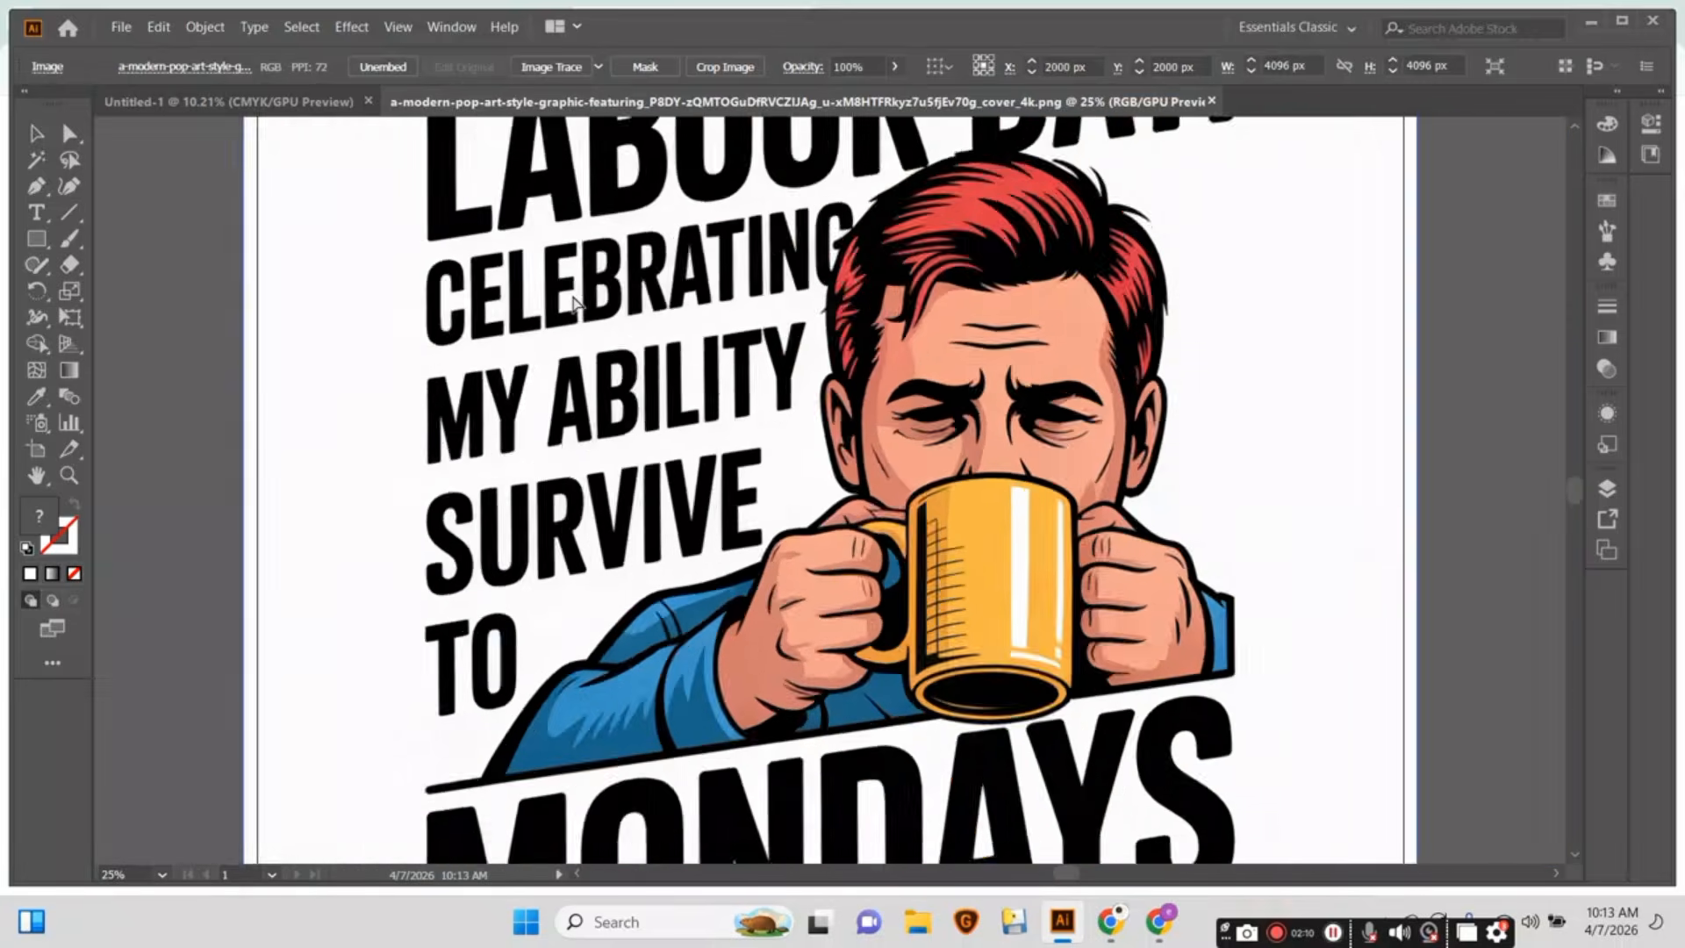
pyautogui.hotkey('ctrl', '-')
pyautogui.hotkey('ctrl', '-')
pyautogui.hotkey('ctrl', '-')
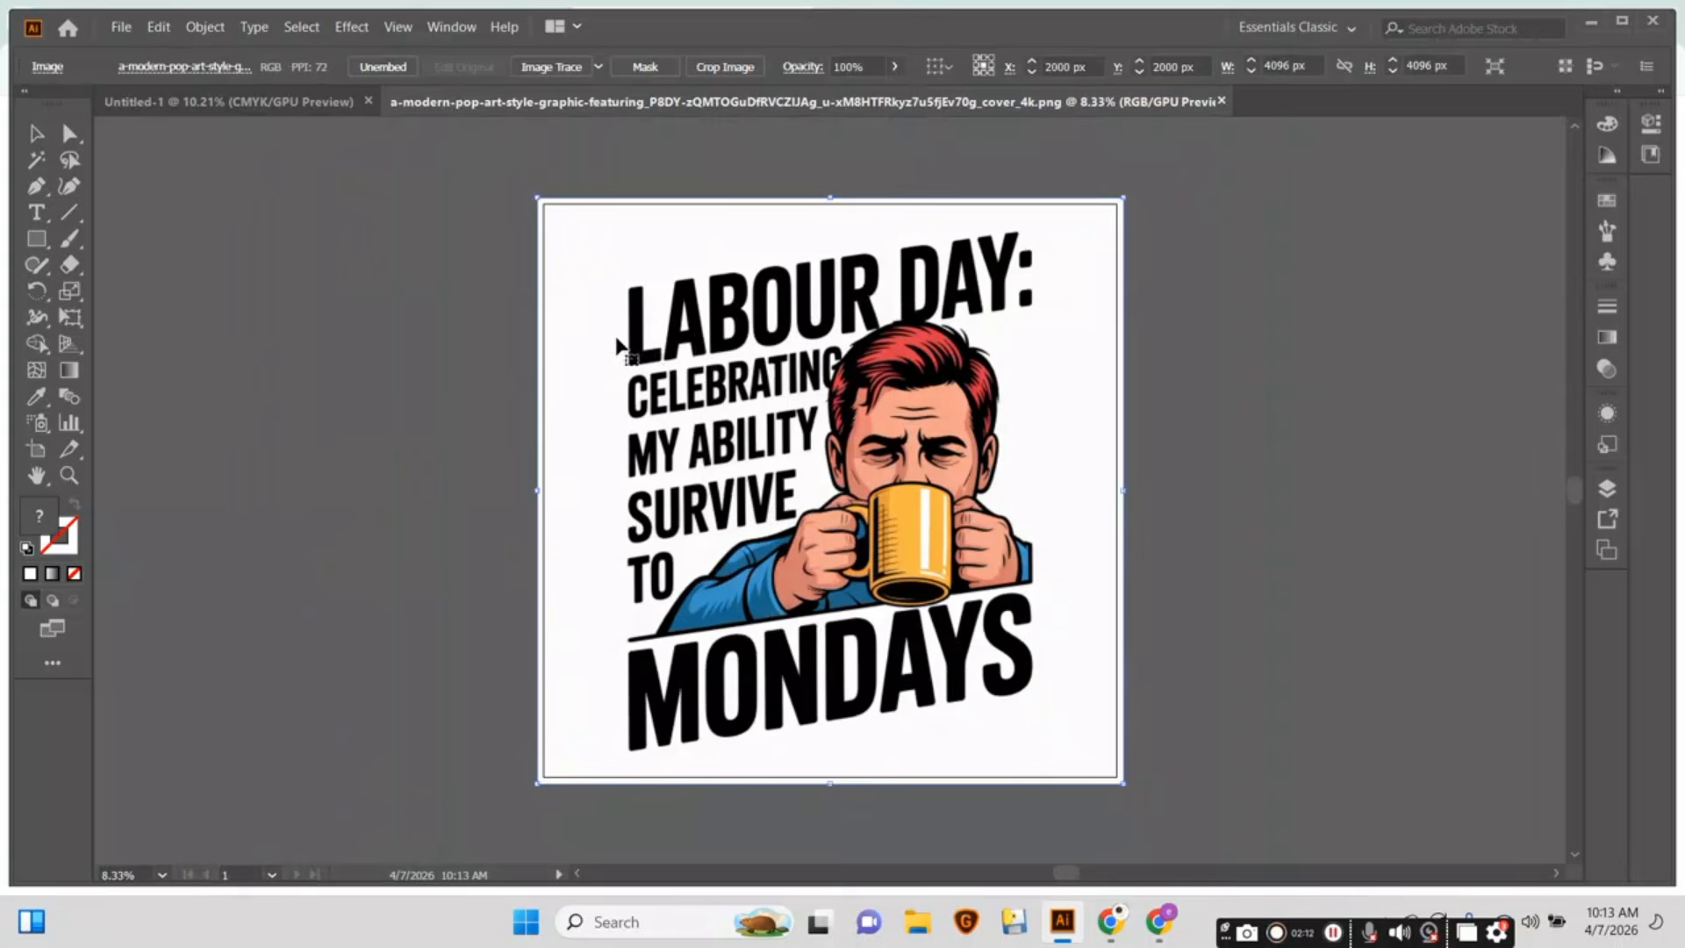
pyautogui.moveTo(616, 344); pyautogui.dragTo(365, 357)
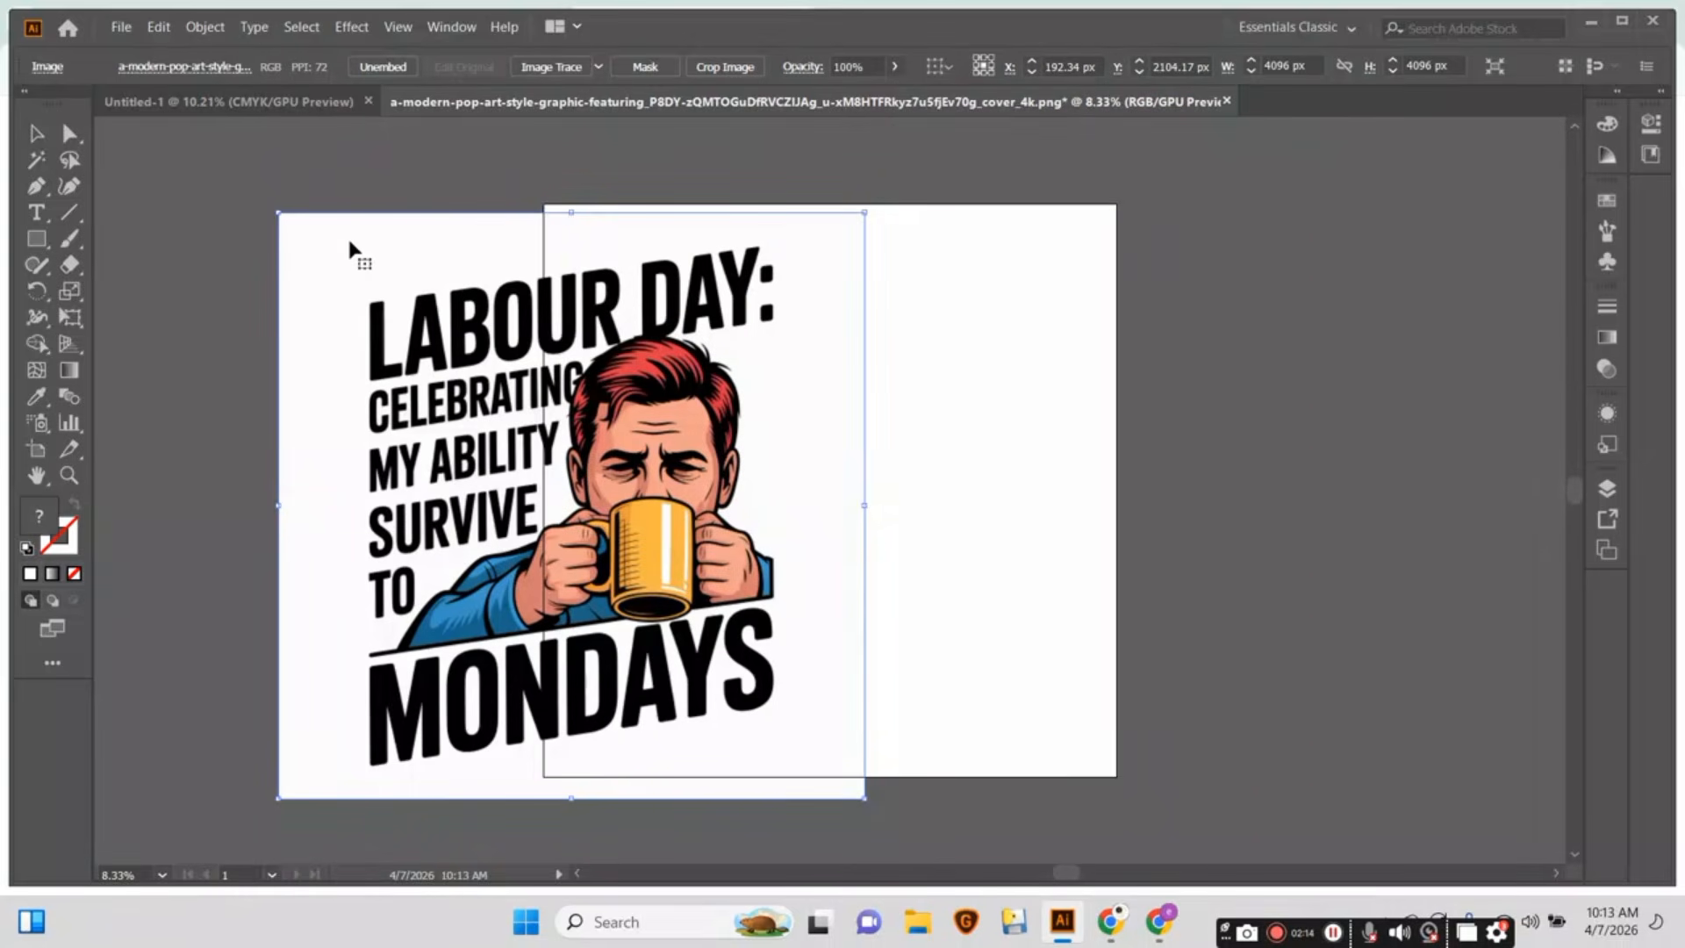
pyautogui.moveTo(349, 243); pyautogui.dragTo(256, 248)
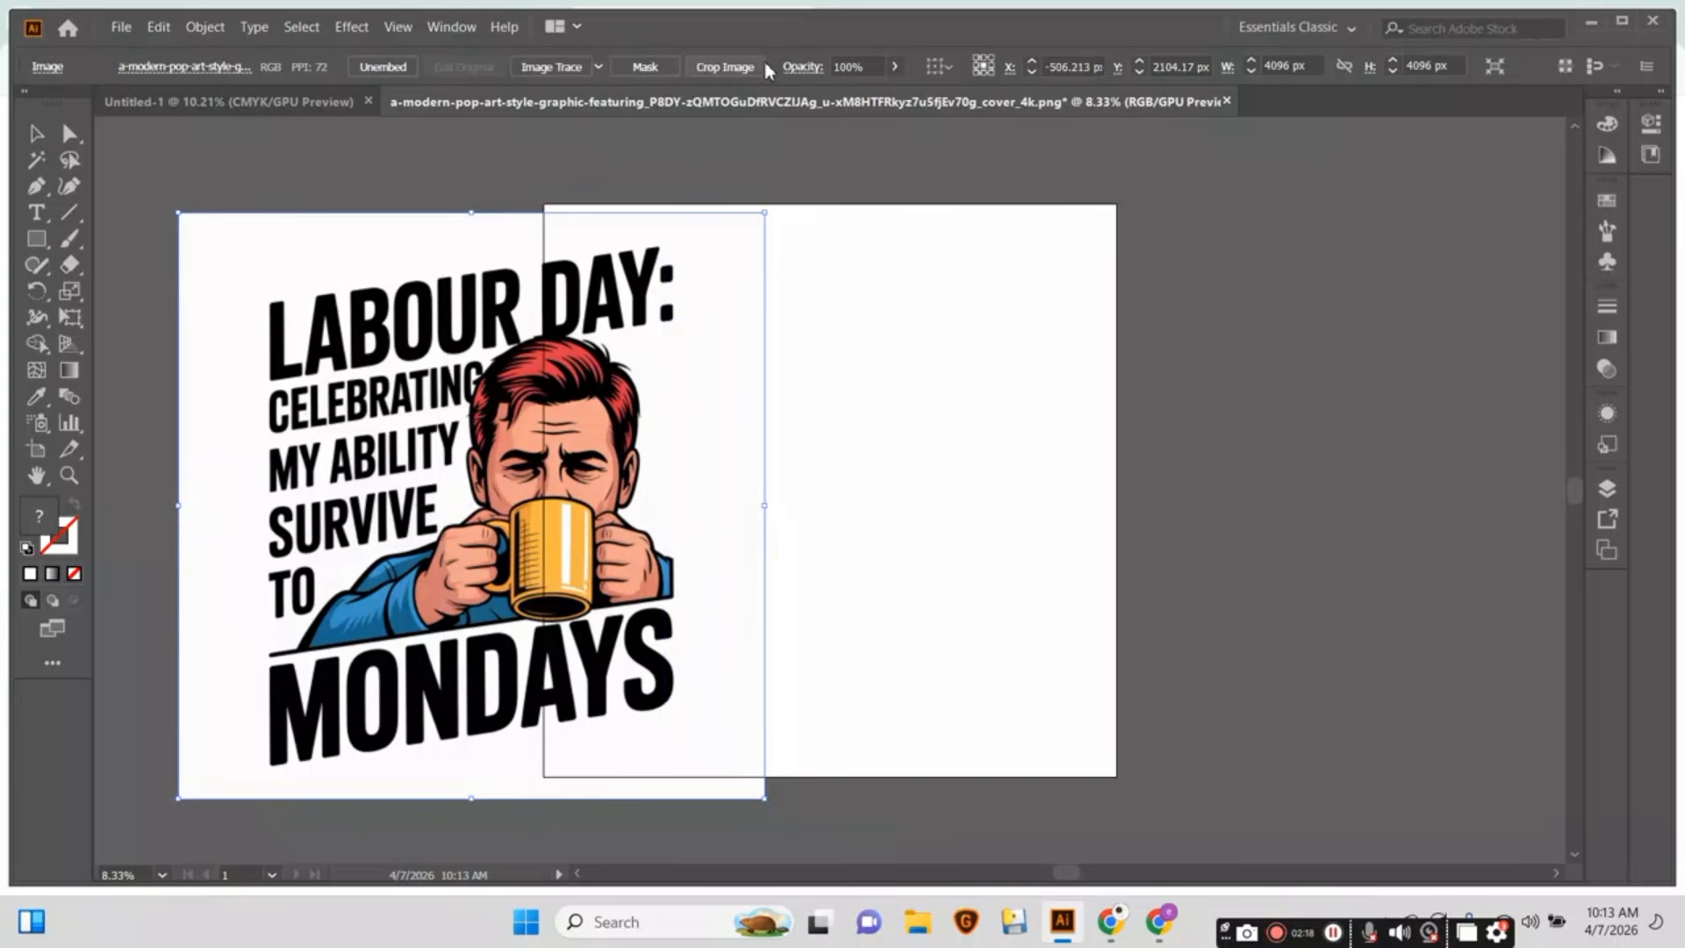
# Trace the Labour Day image with the 16 Colors preset and expand the tracing into vector paths.
pyautogui.click(599, 67)
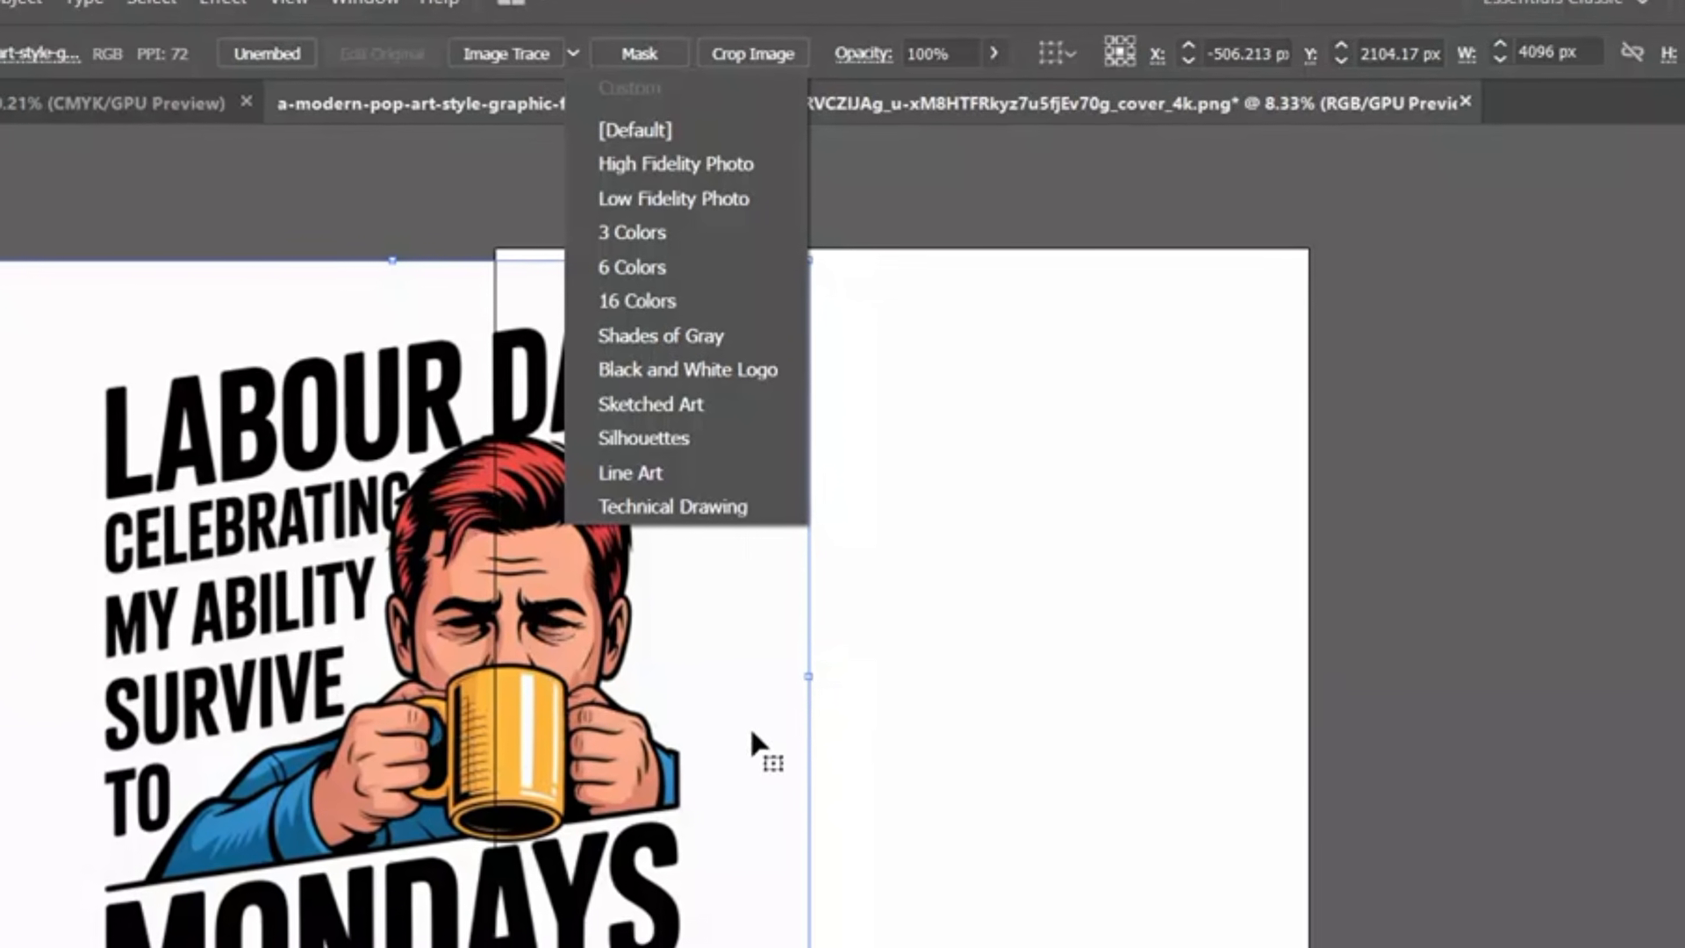
pyautogui.click(619, 300)
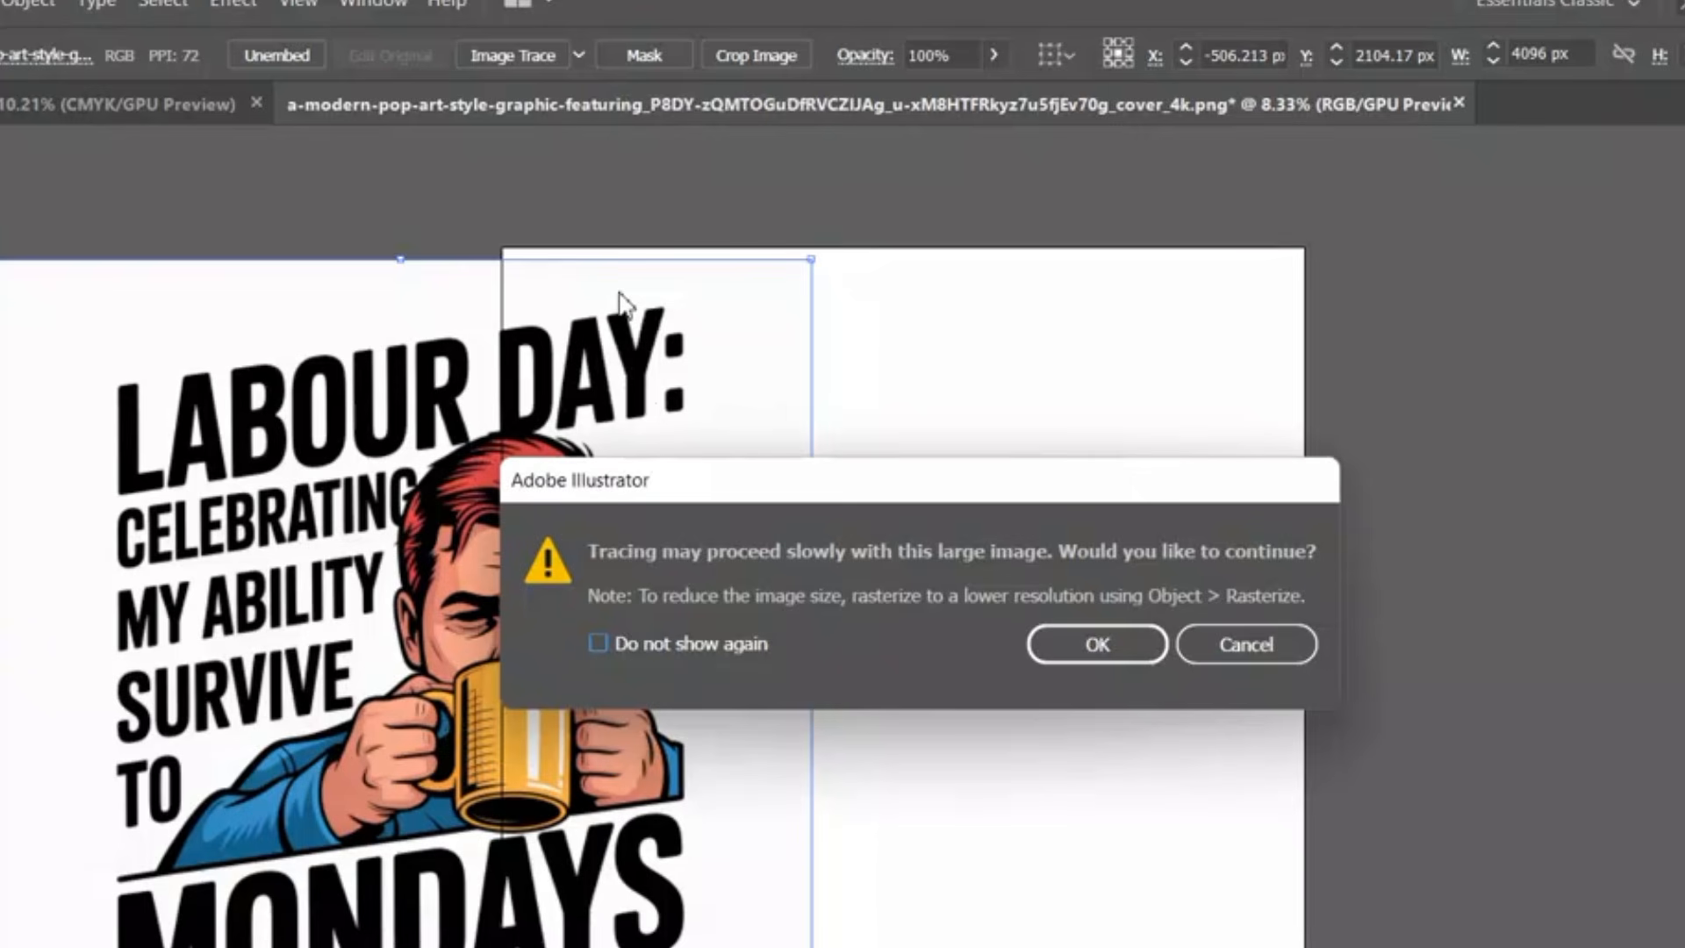
pyautogui.click(1102, 645)
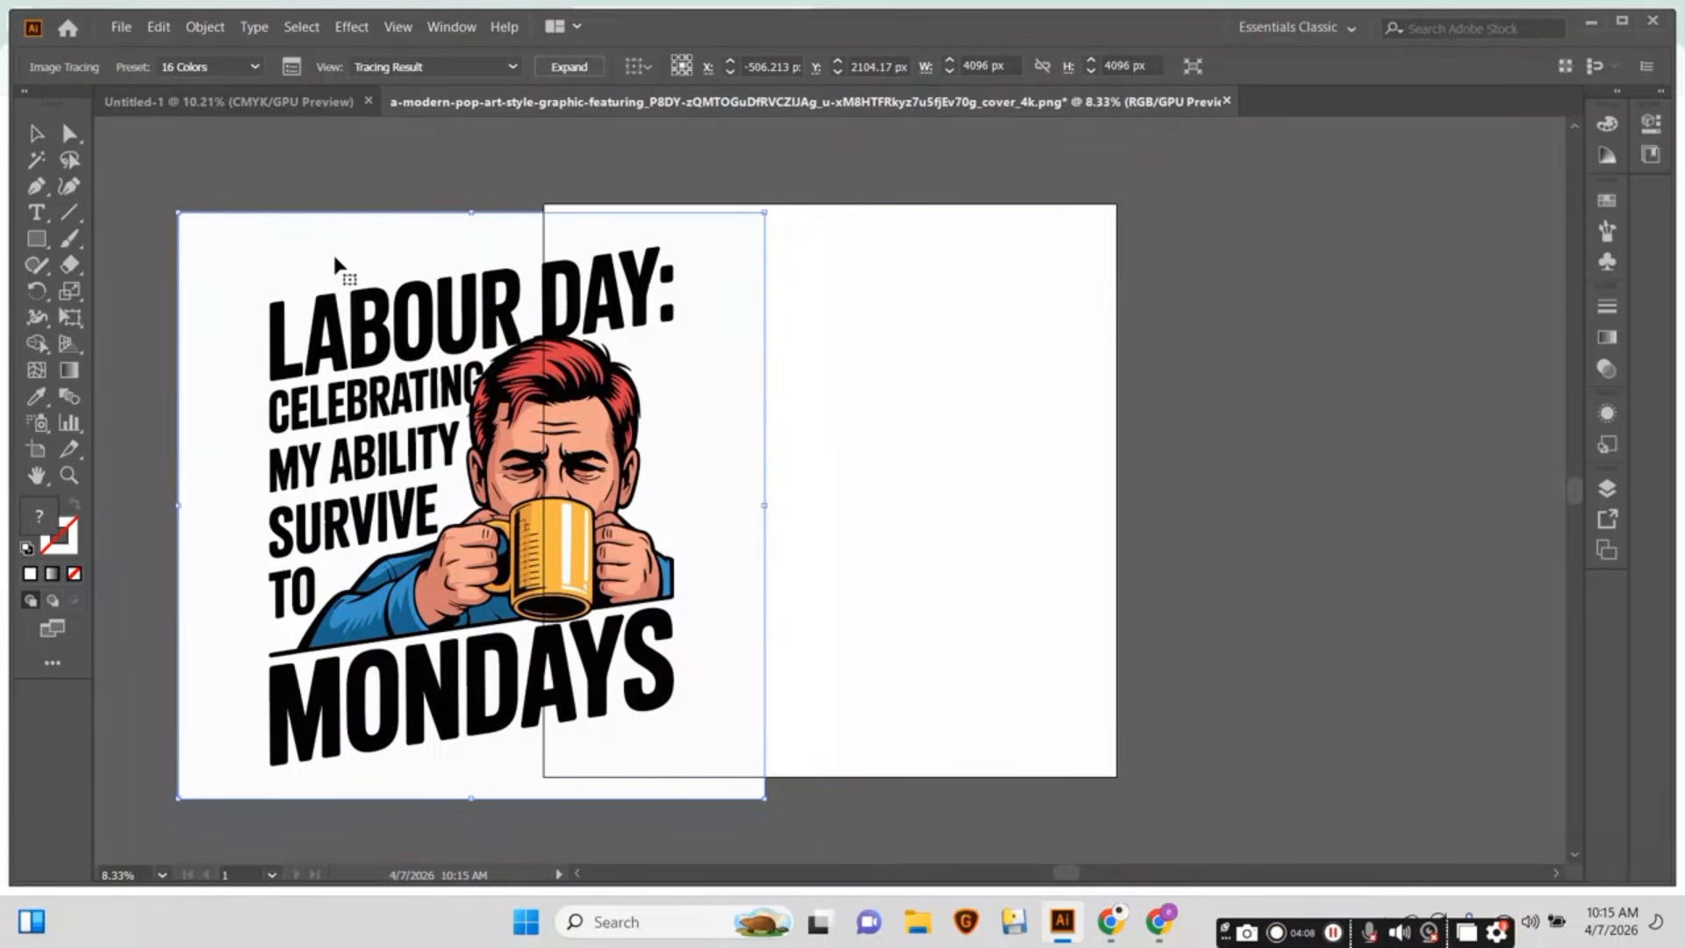
pyautogui.click(577, 72)
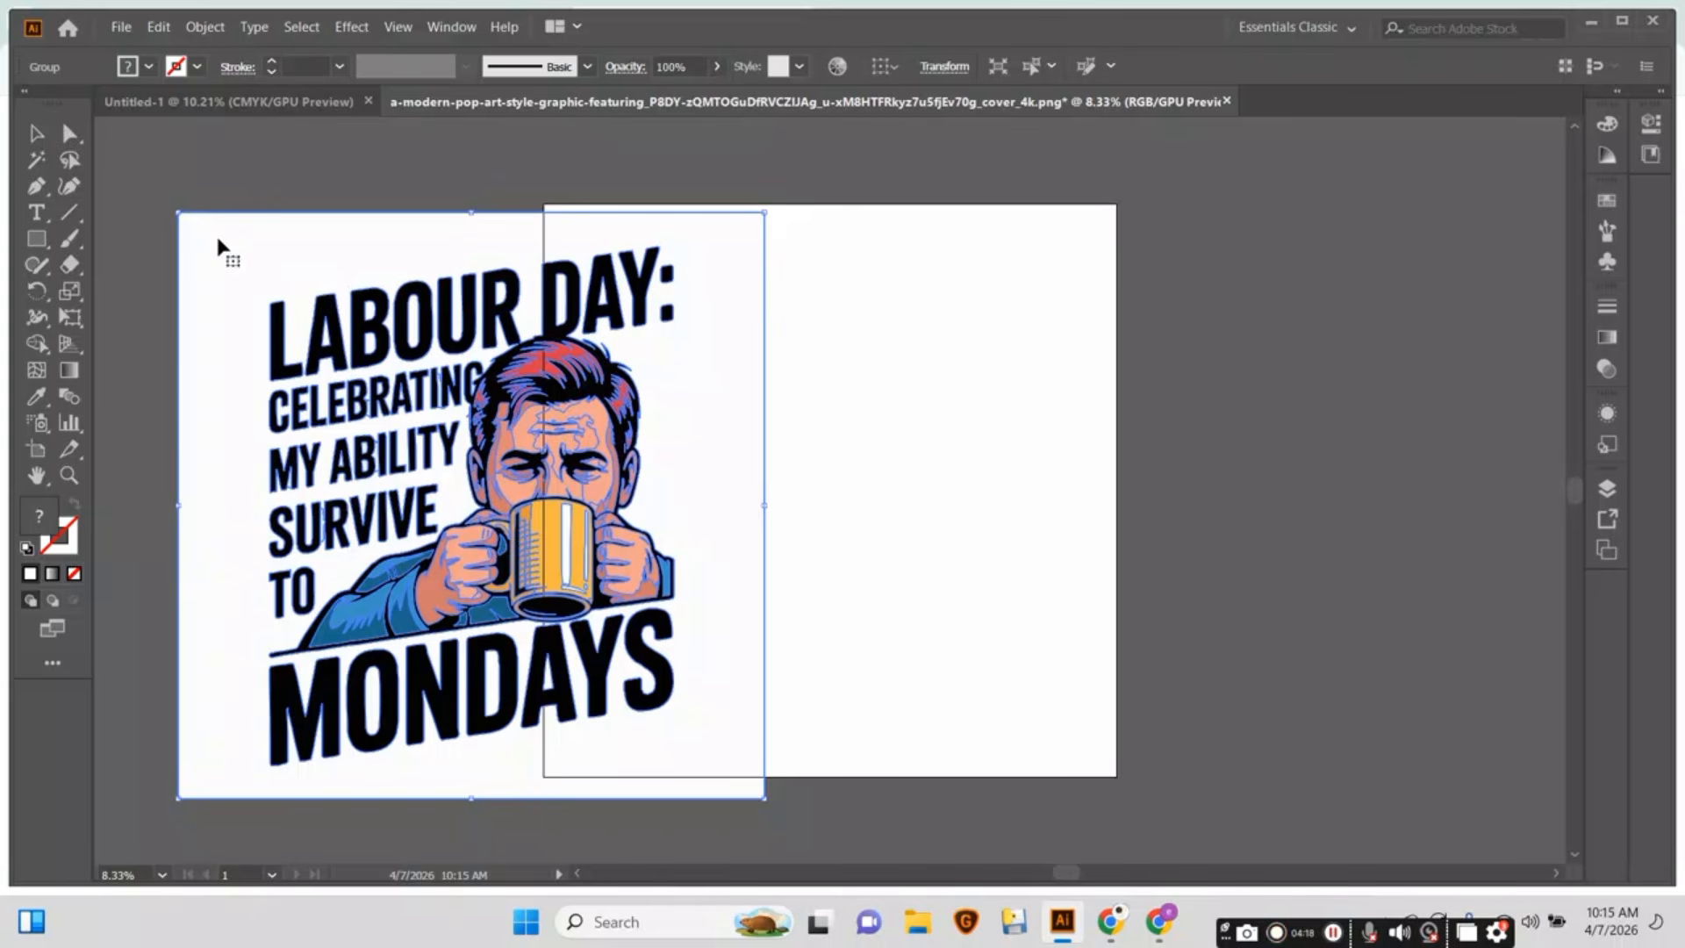
# Select the white background areas of the traced artwork with the Magic Wand and delete them.
pyautogui.click(37, 162)
pyautogui.click(292, 260)
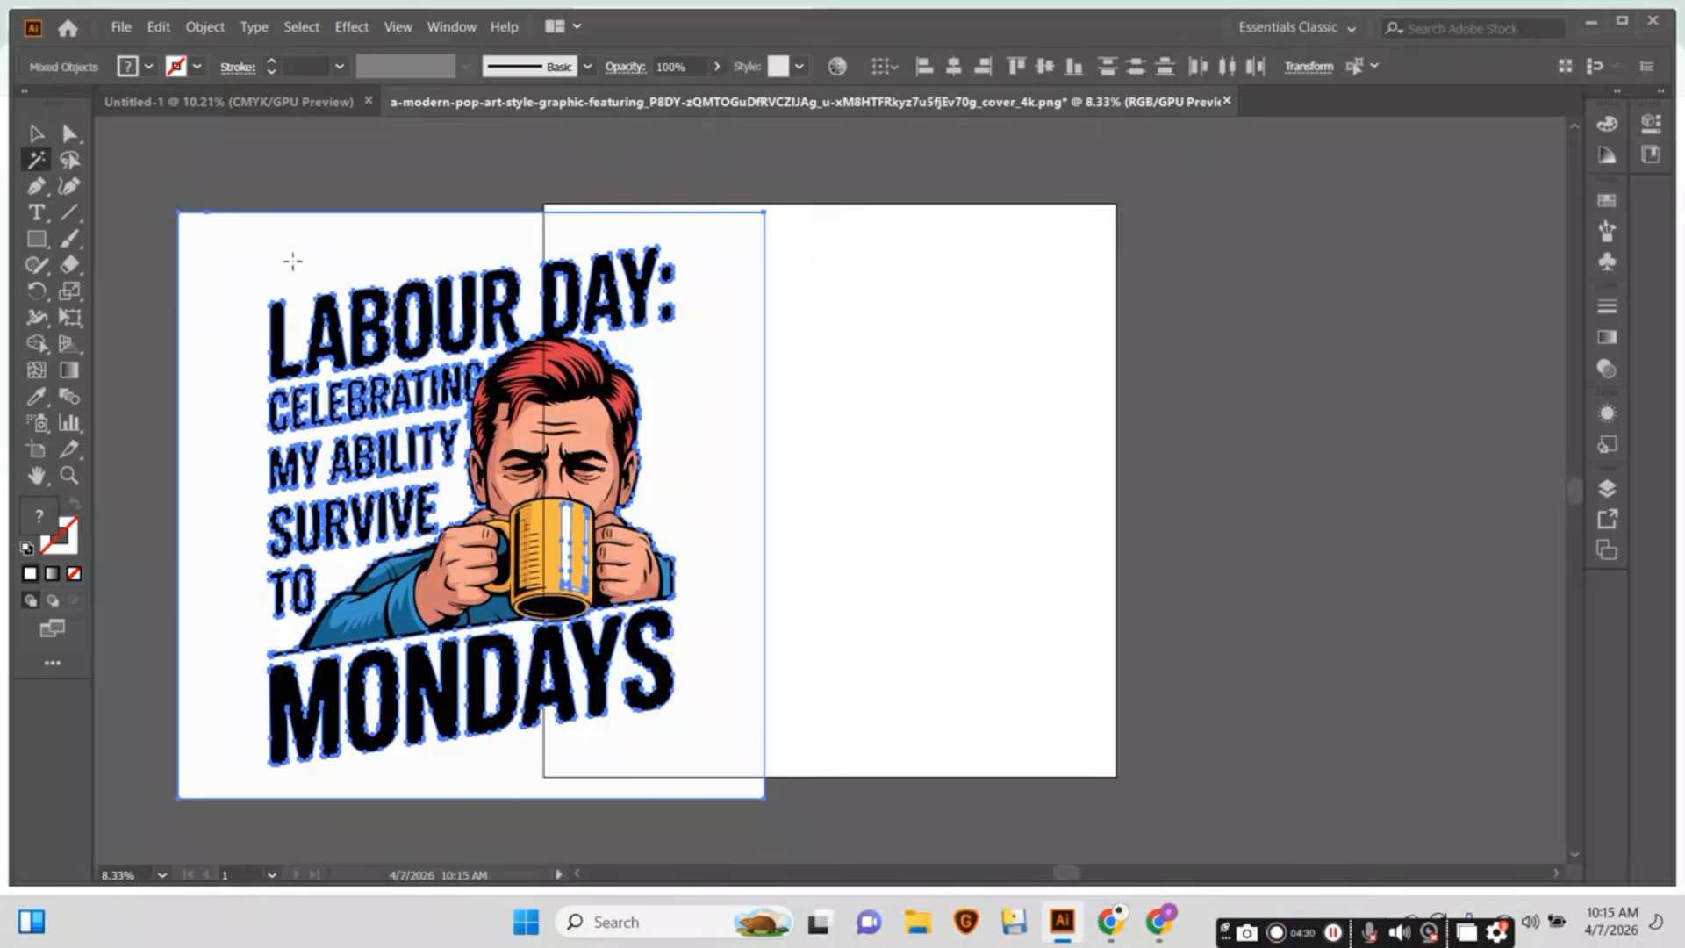
pyautogui.press('Delete')
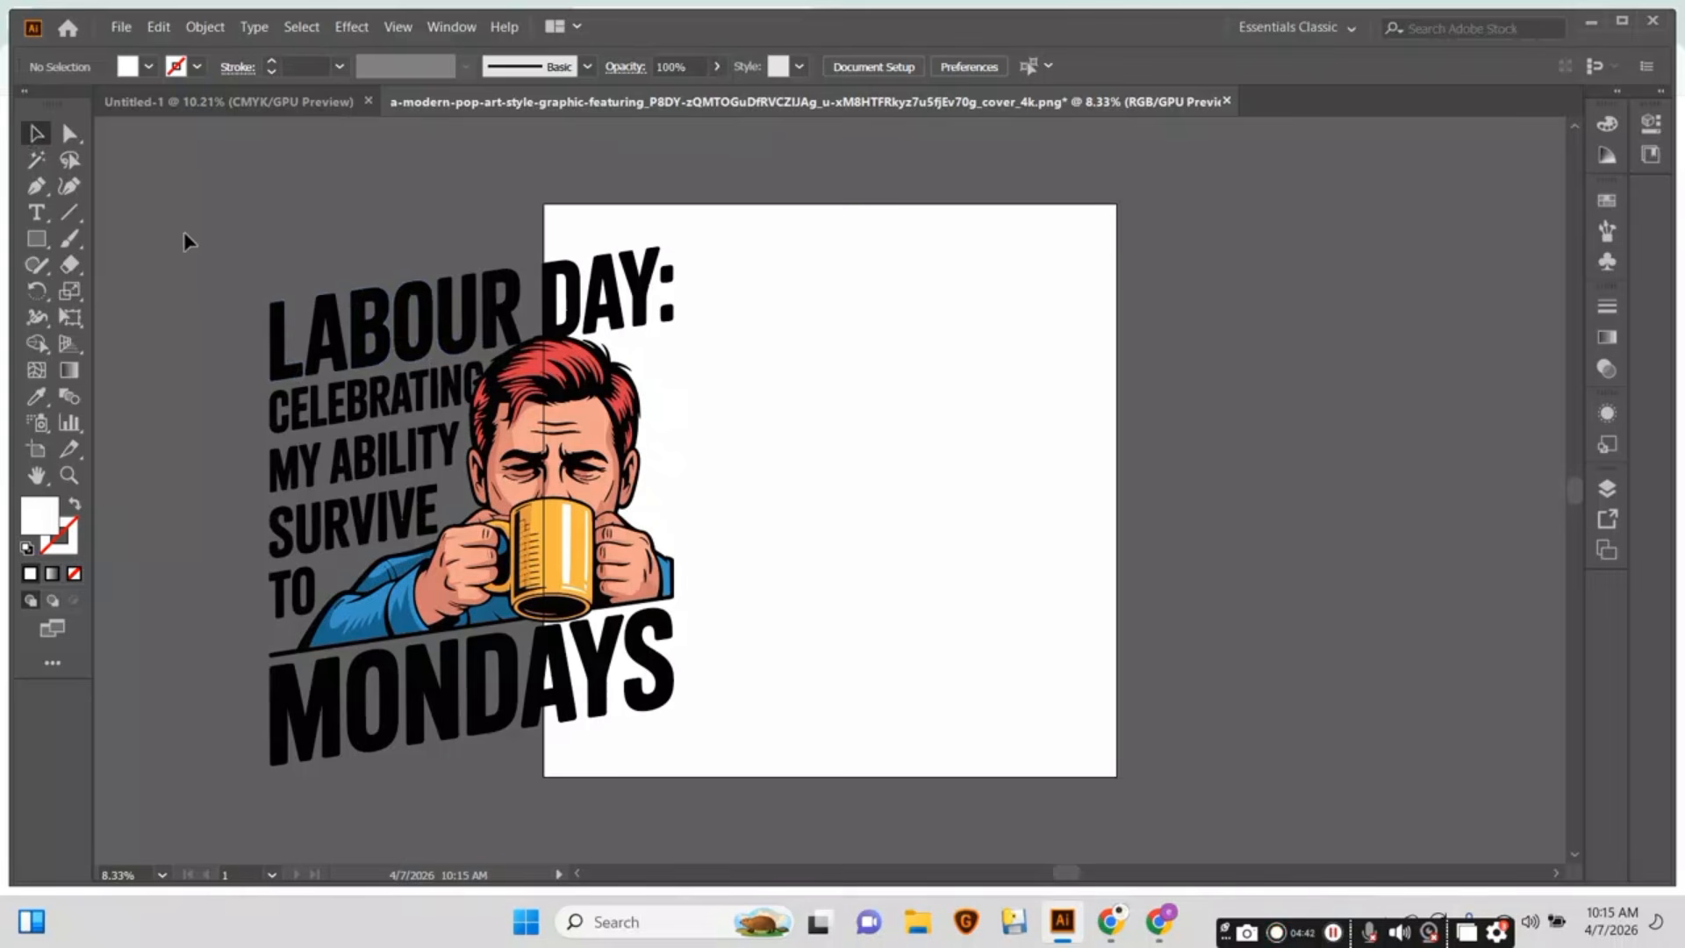
# Select the whole traced artwork, ungroup it and clear the selection.
pyautogui.moveTo(694, 487); pyautogui.dragTo(751, 771)
pyautogui.hotkey('ctrl', 'a')
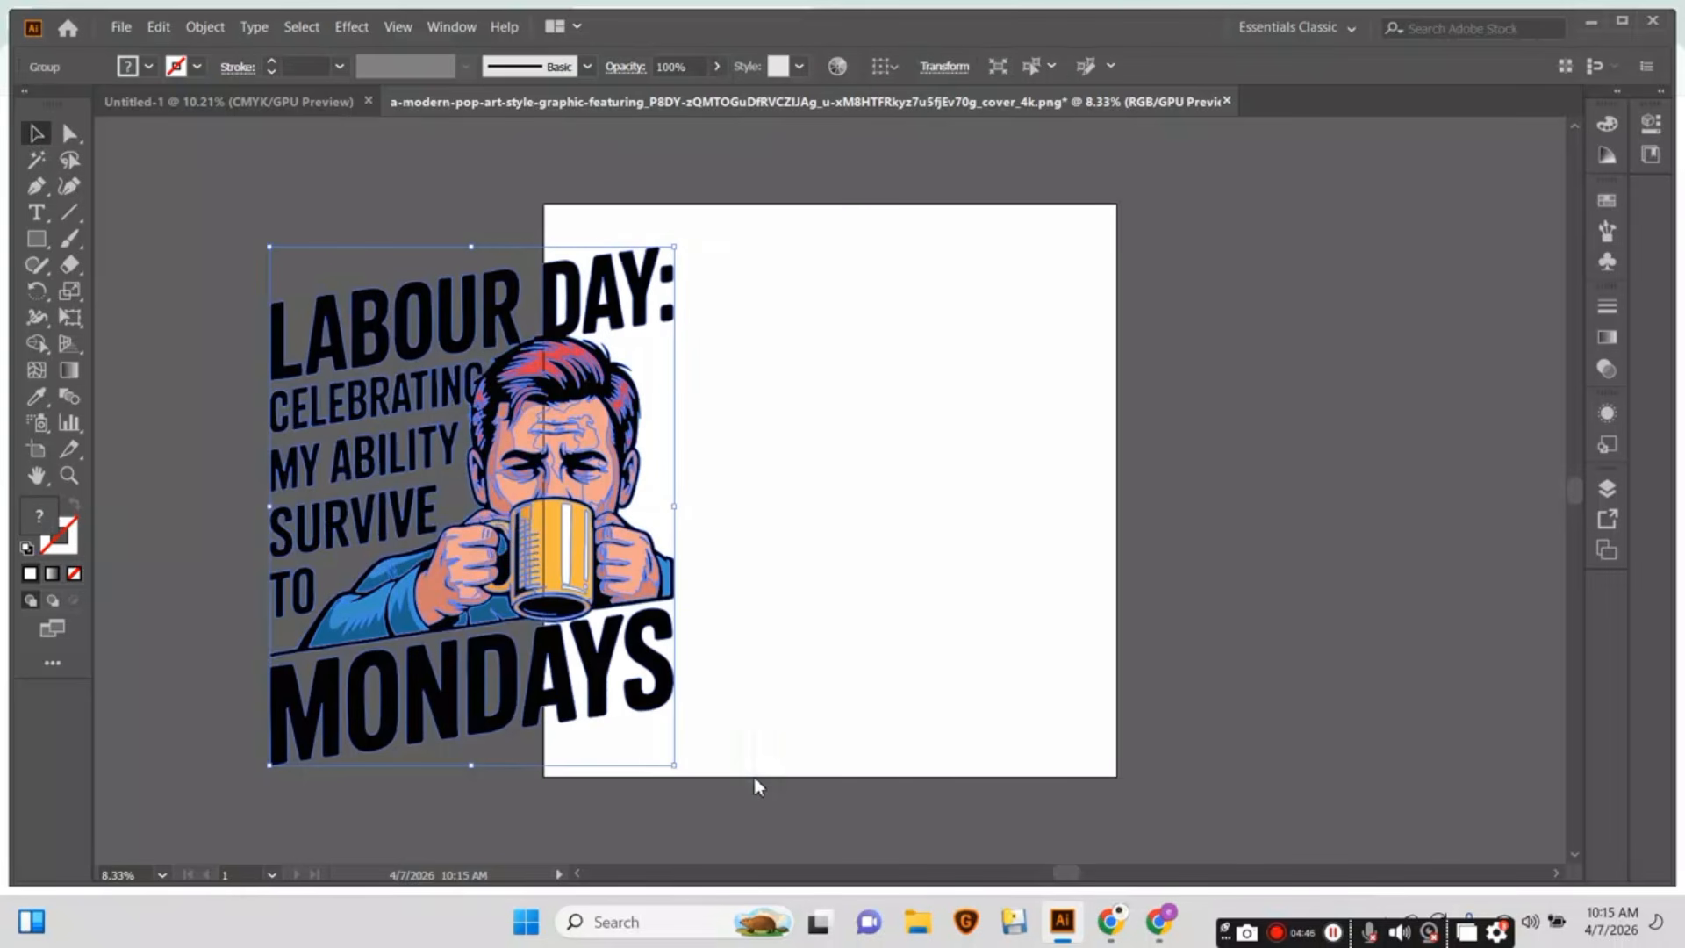
pyautogui.rightClick(755, 781)
pyautogui.click(805, 586)
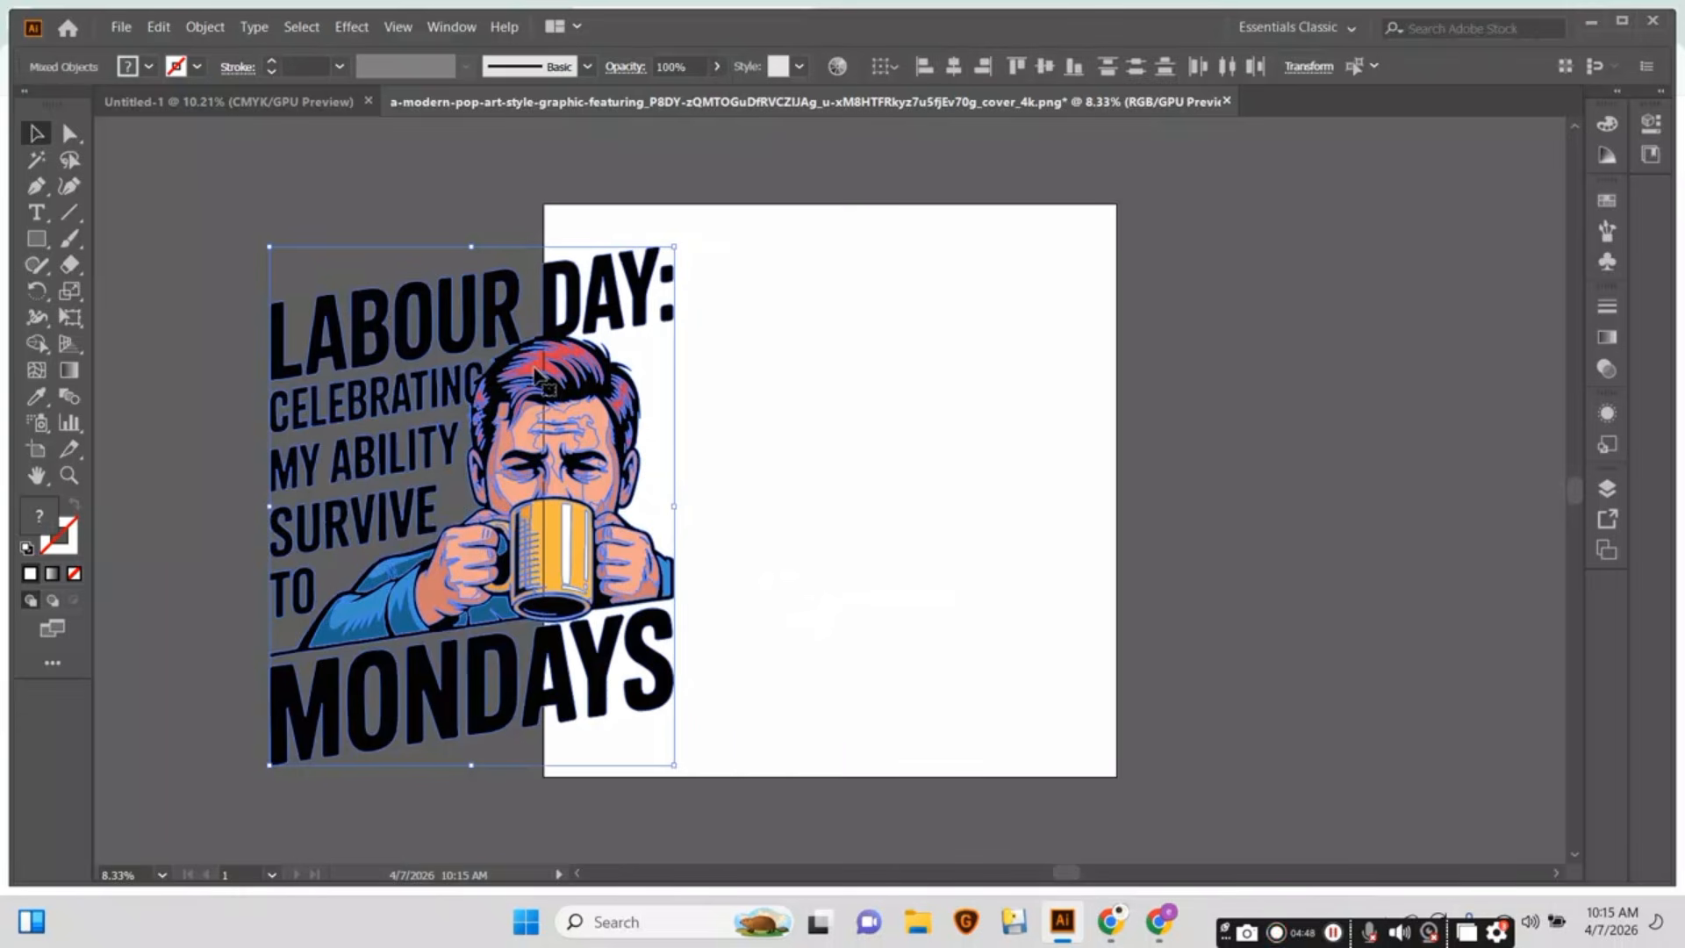
pyautogui.click(184, 240)
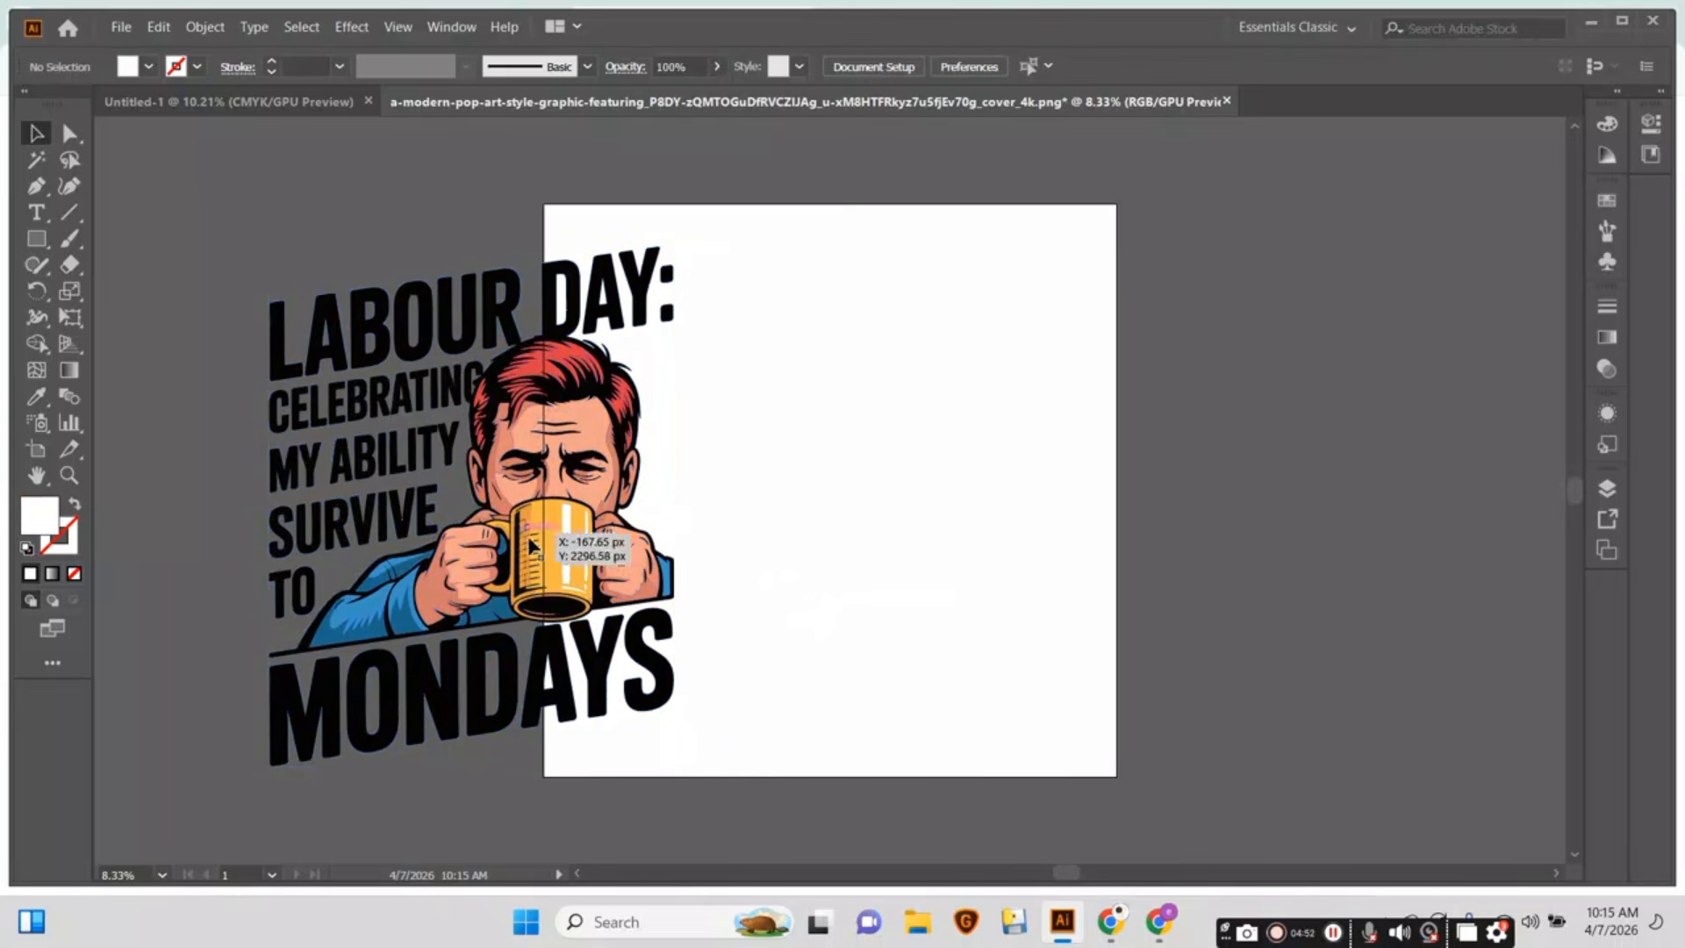
# Try deleting the mug's yellow shape as a separate path, and undo the deletion.
pyautogui.click(569, 548)
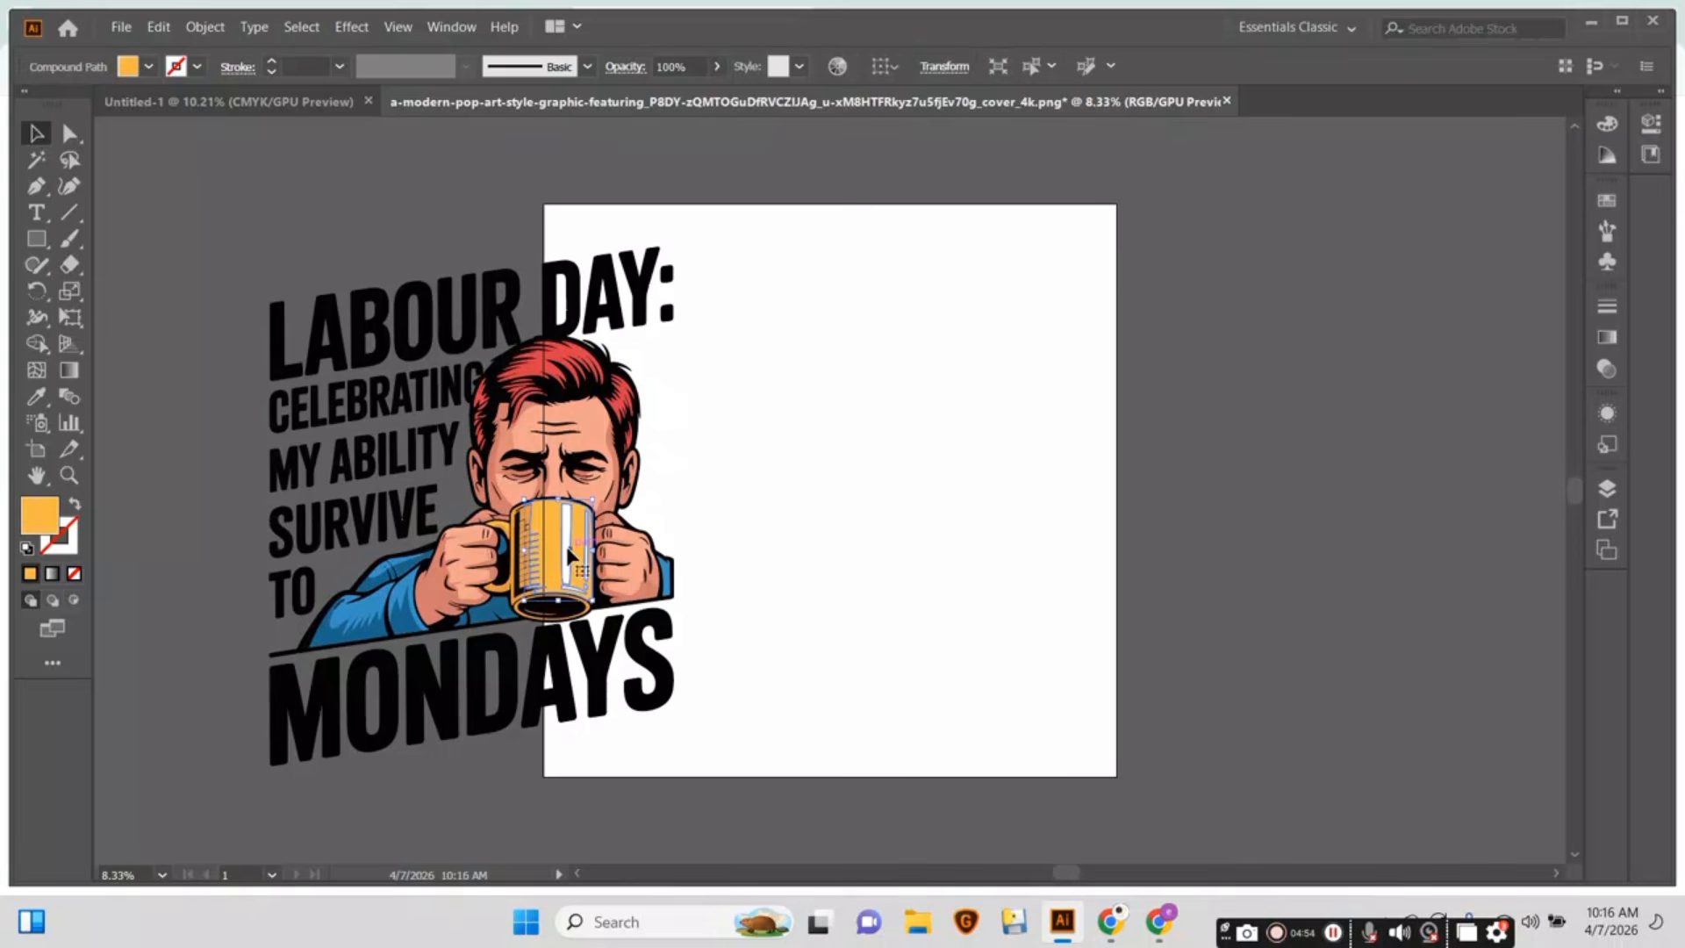
pyautogui.press('Delete')
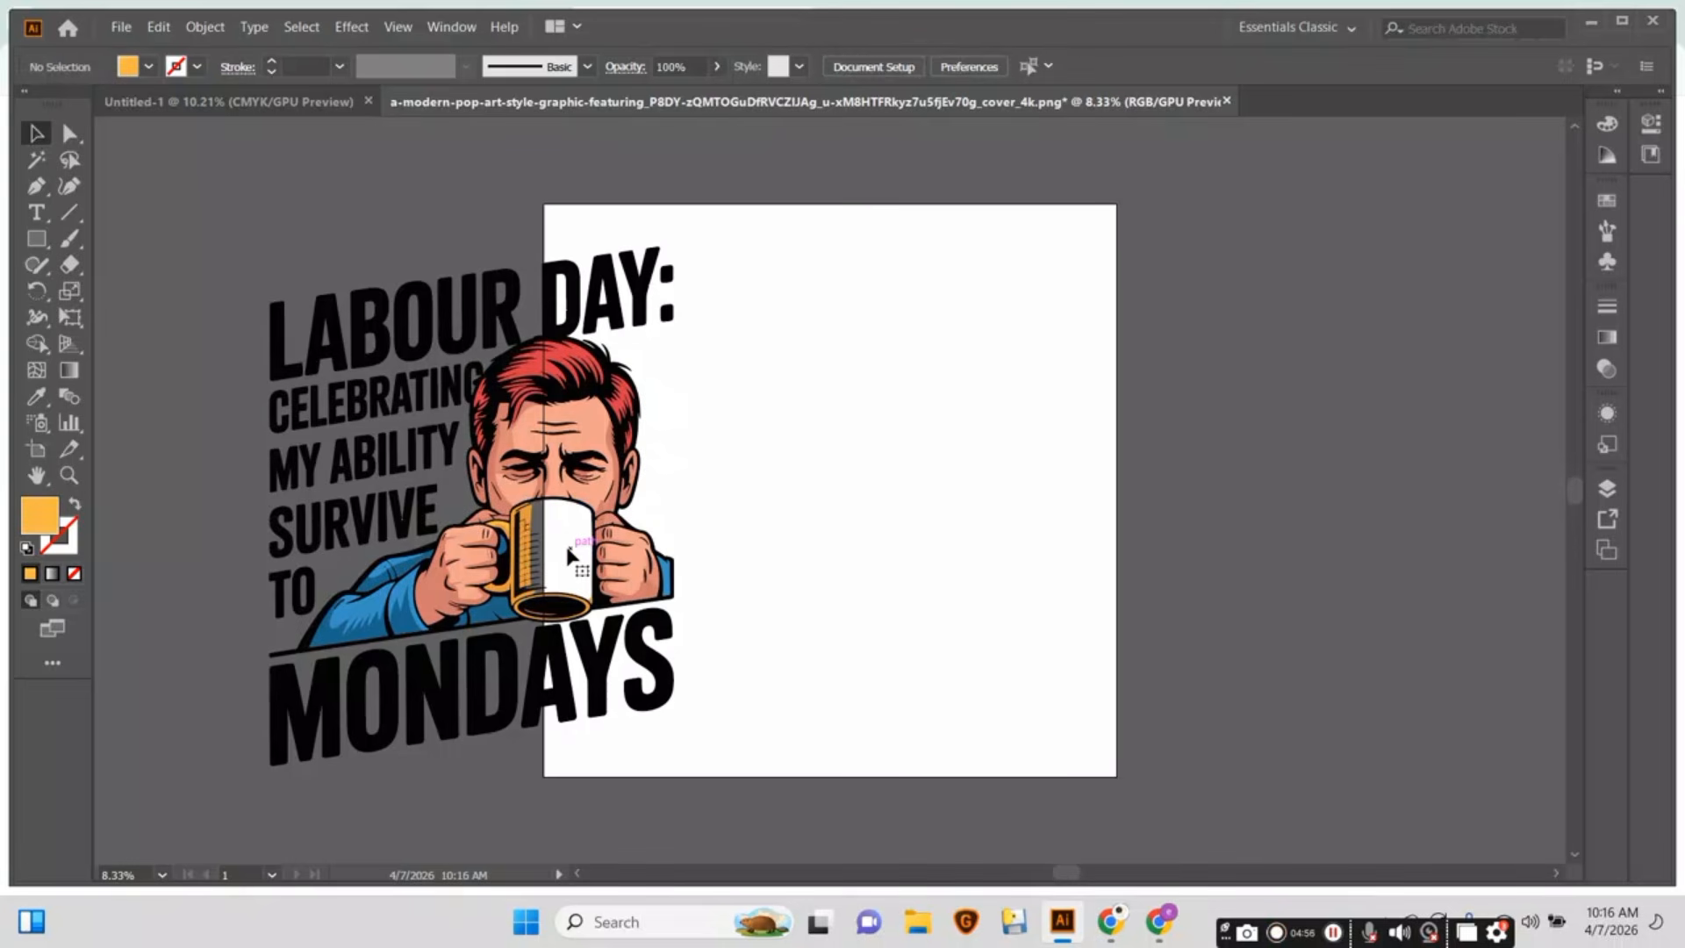
pyautogui.hotkey('ctrl', 'z')
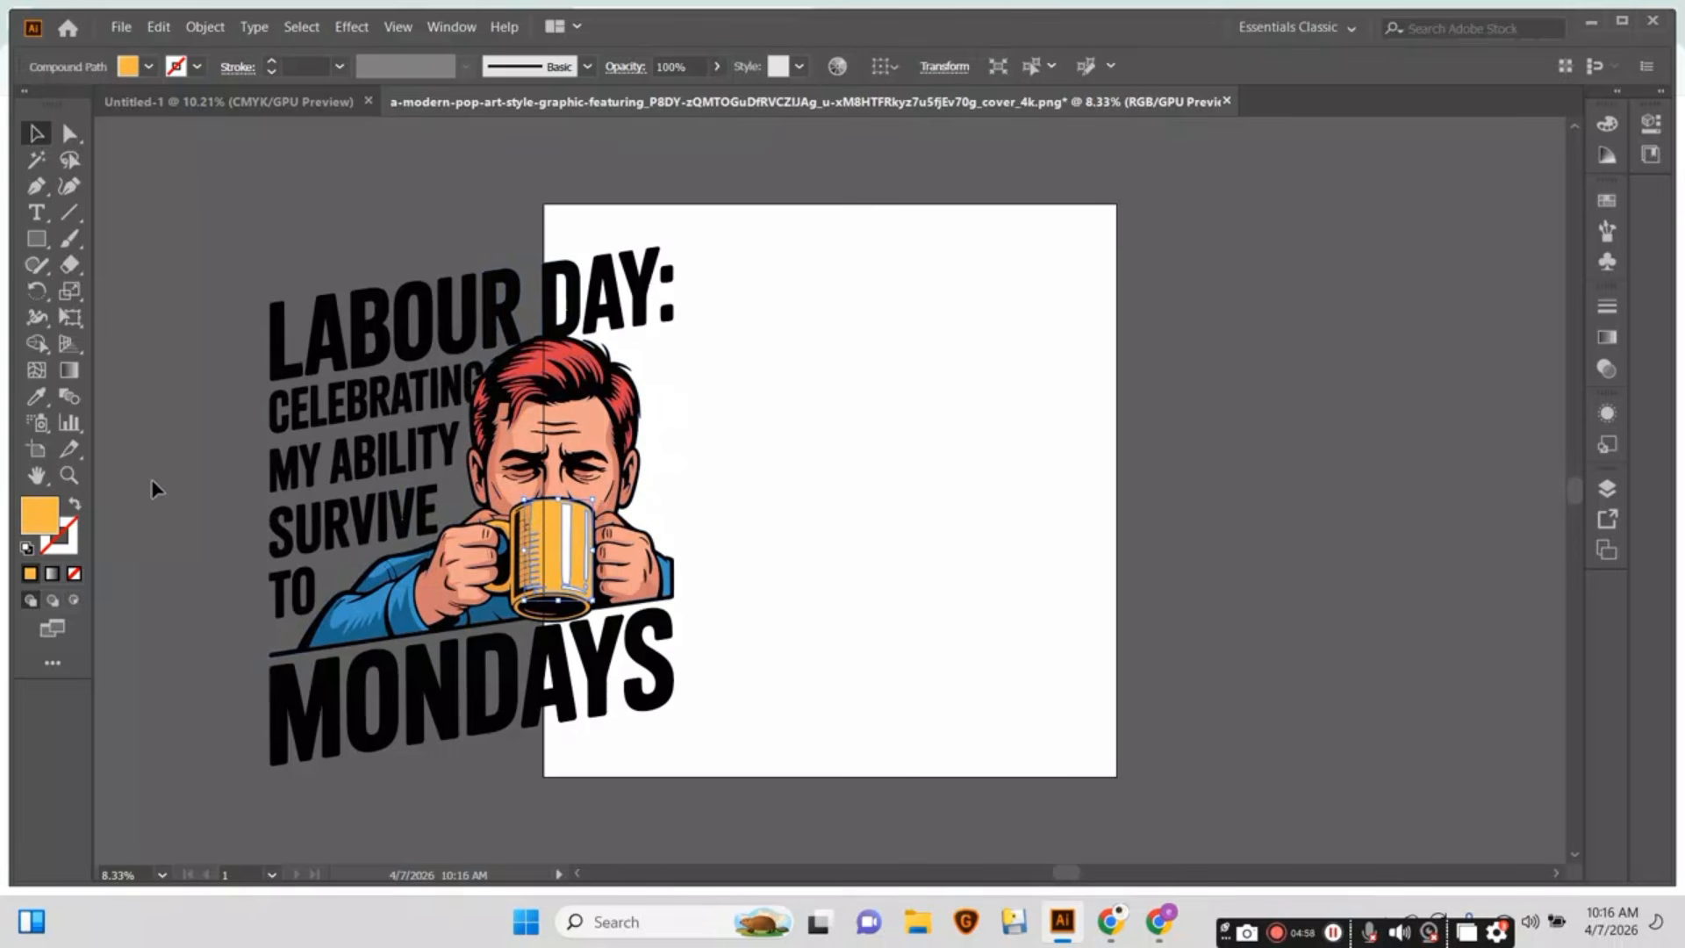
pyautogui.click(144, 481)
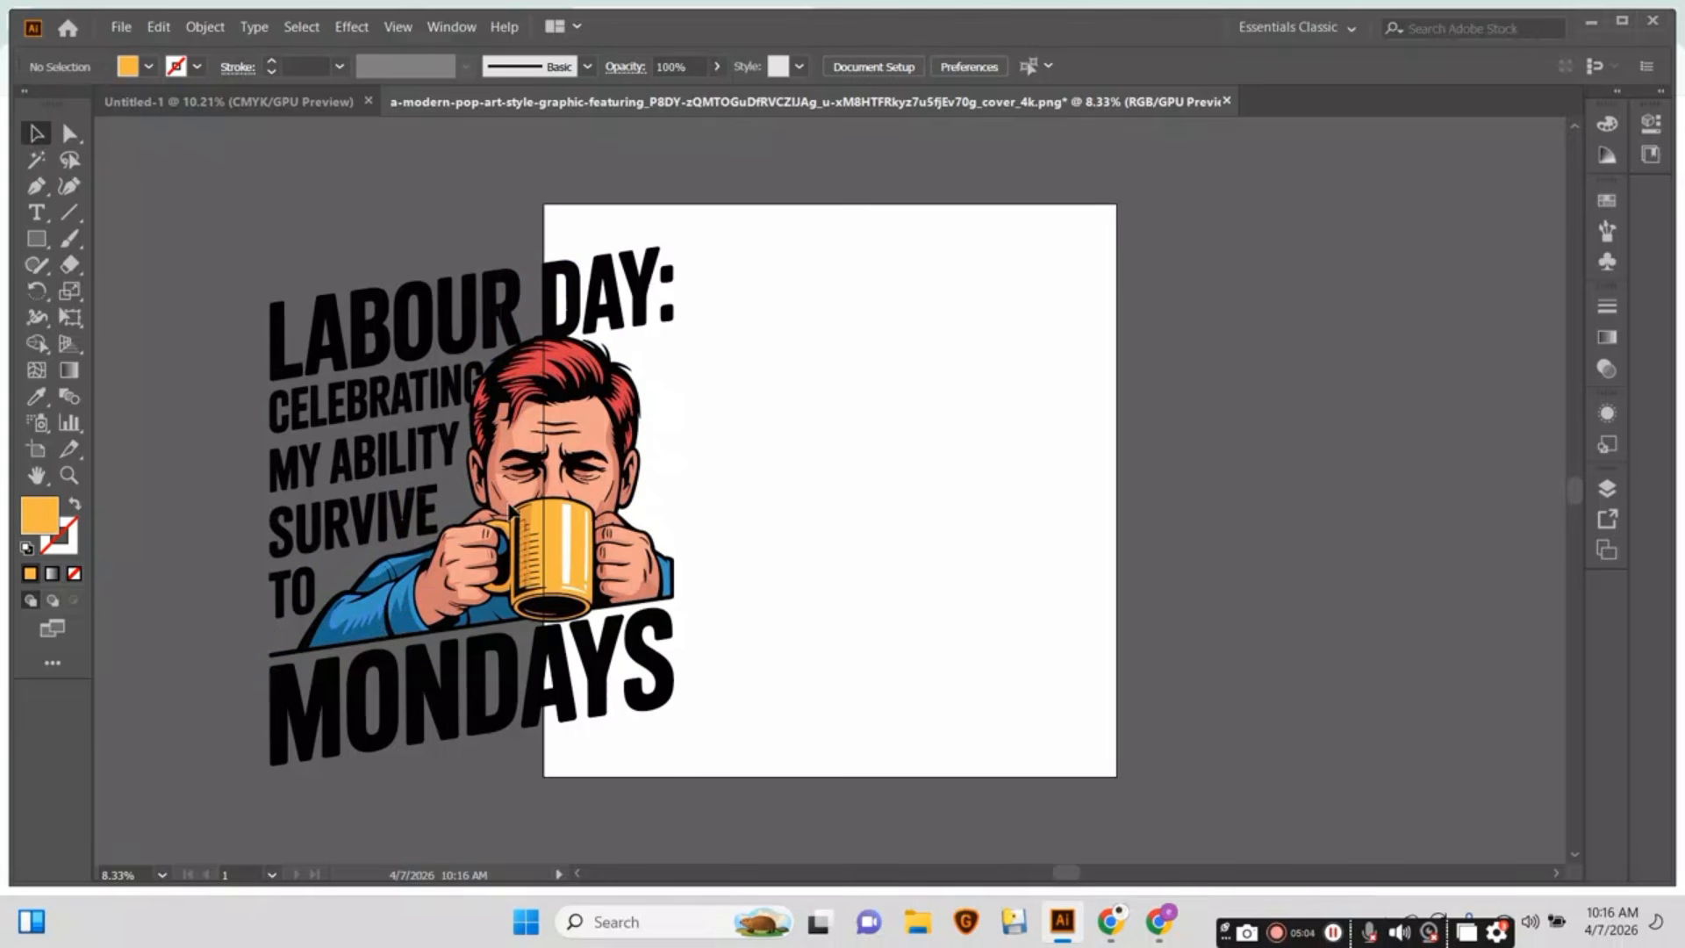
# Move the complete Labour Day artwork onto the middle of the artboard and group all its parts.
pyautogui.moveTo(260, 251); pyautogui.dragTo(770, 781)
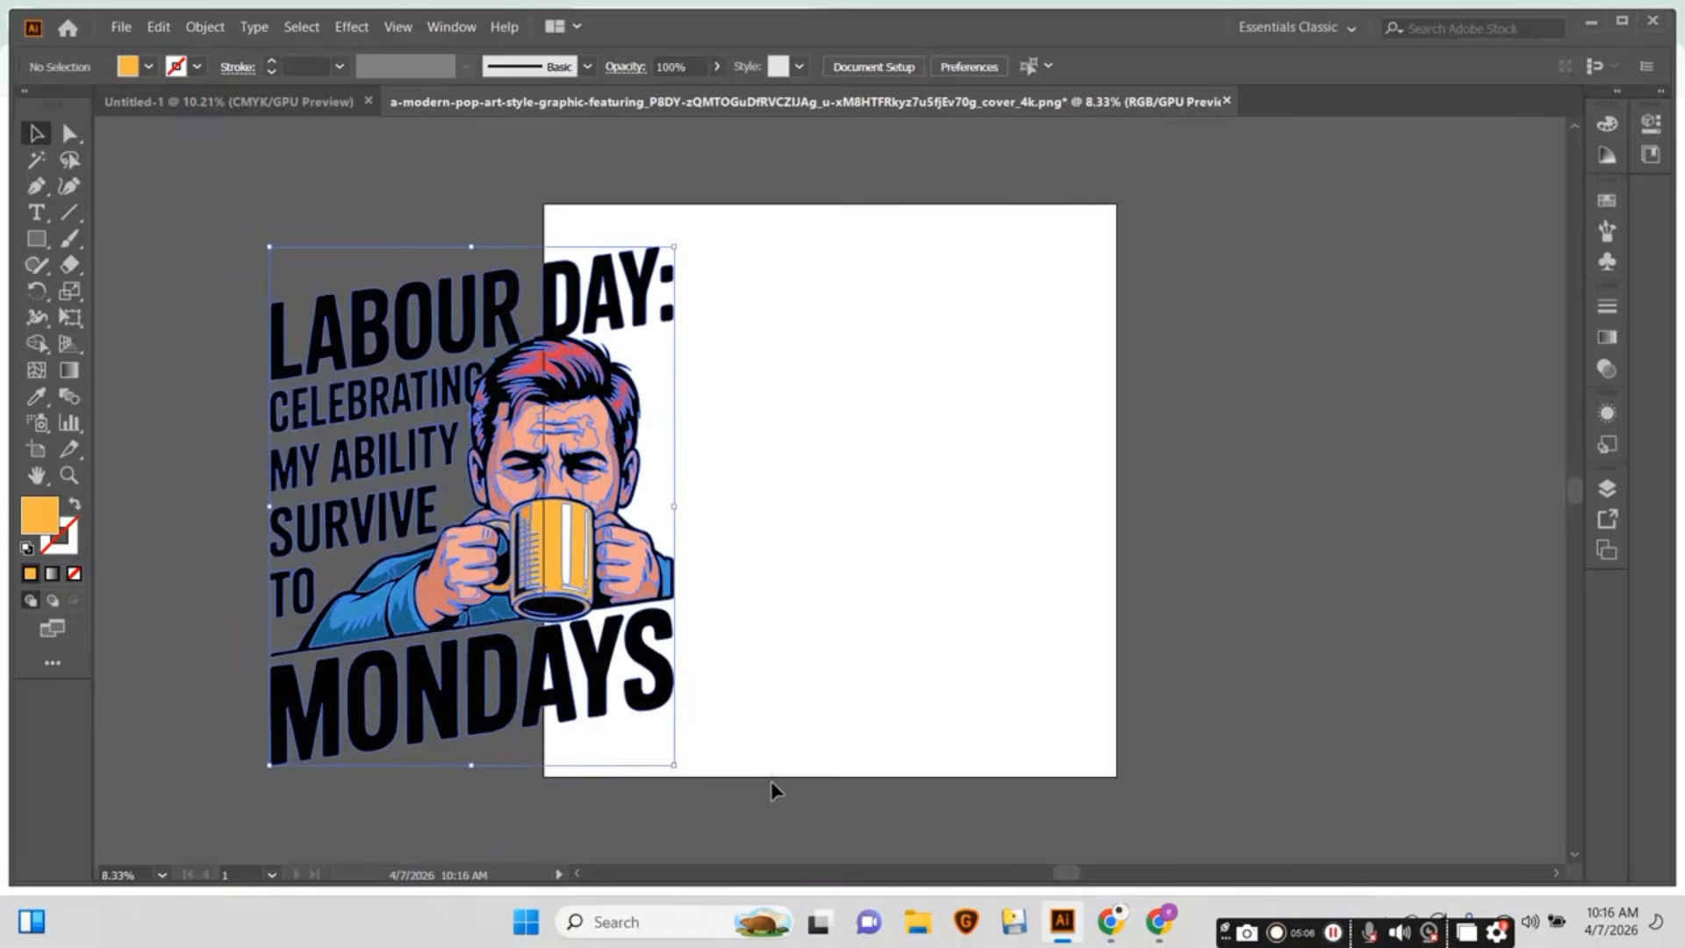
pyautogui.moveTo(559, 617); pyautogui.dragTo(917, 620)
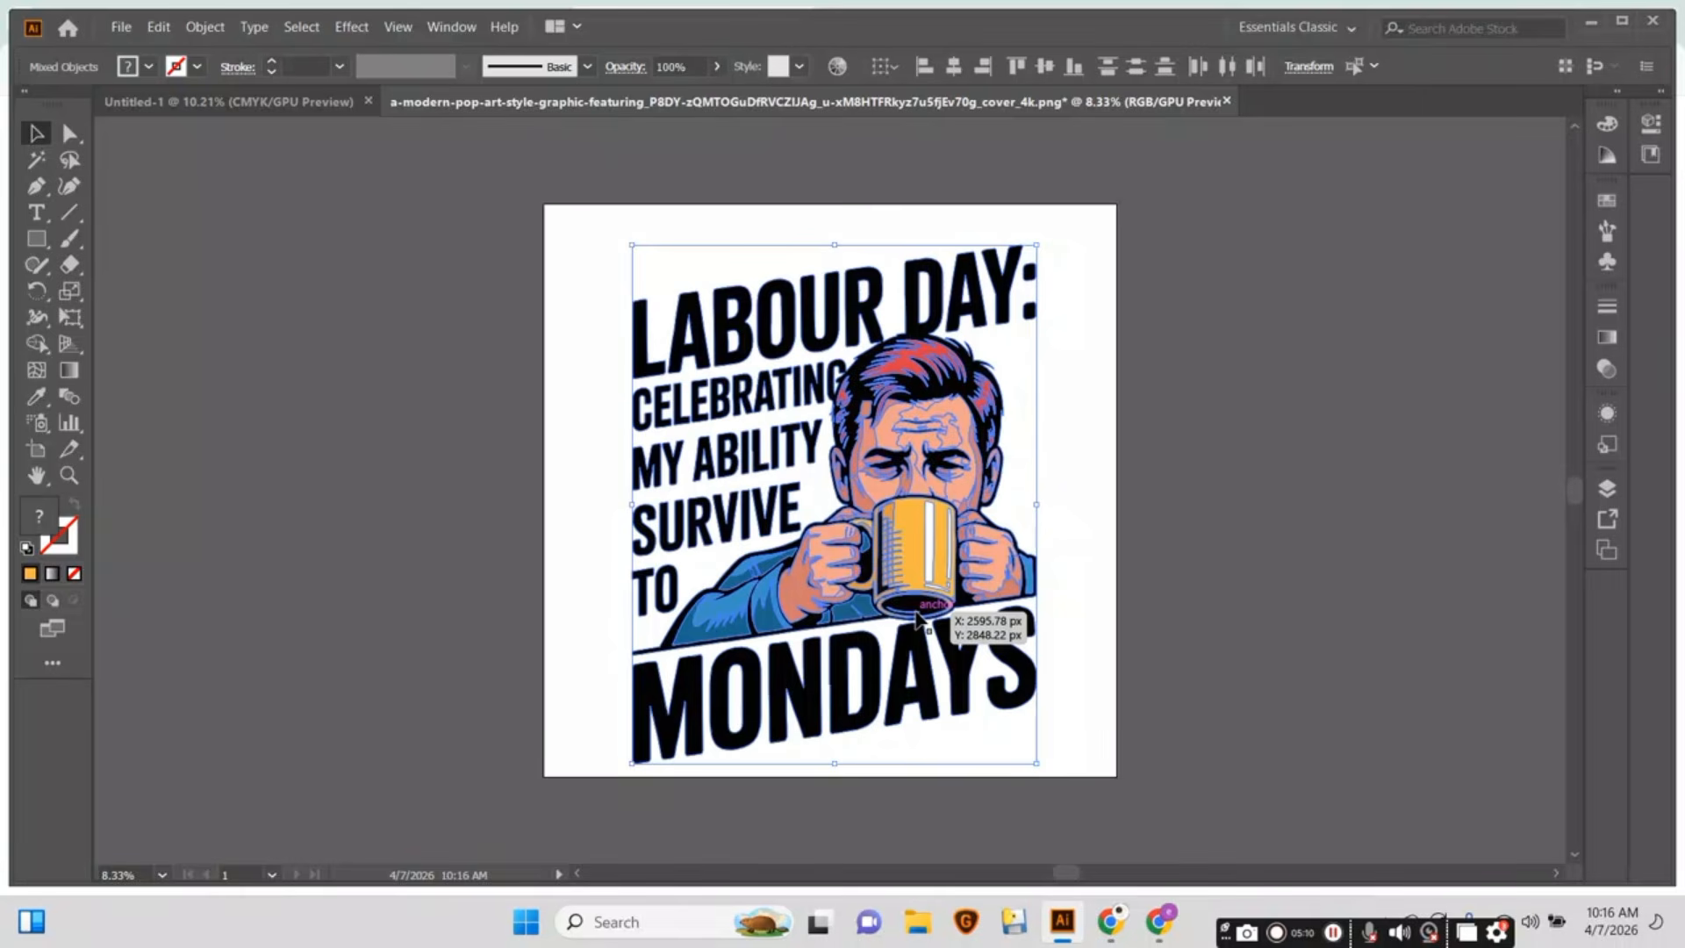
pyautogui.rightClick(917, 619)
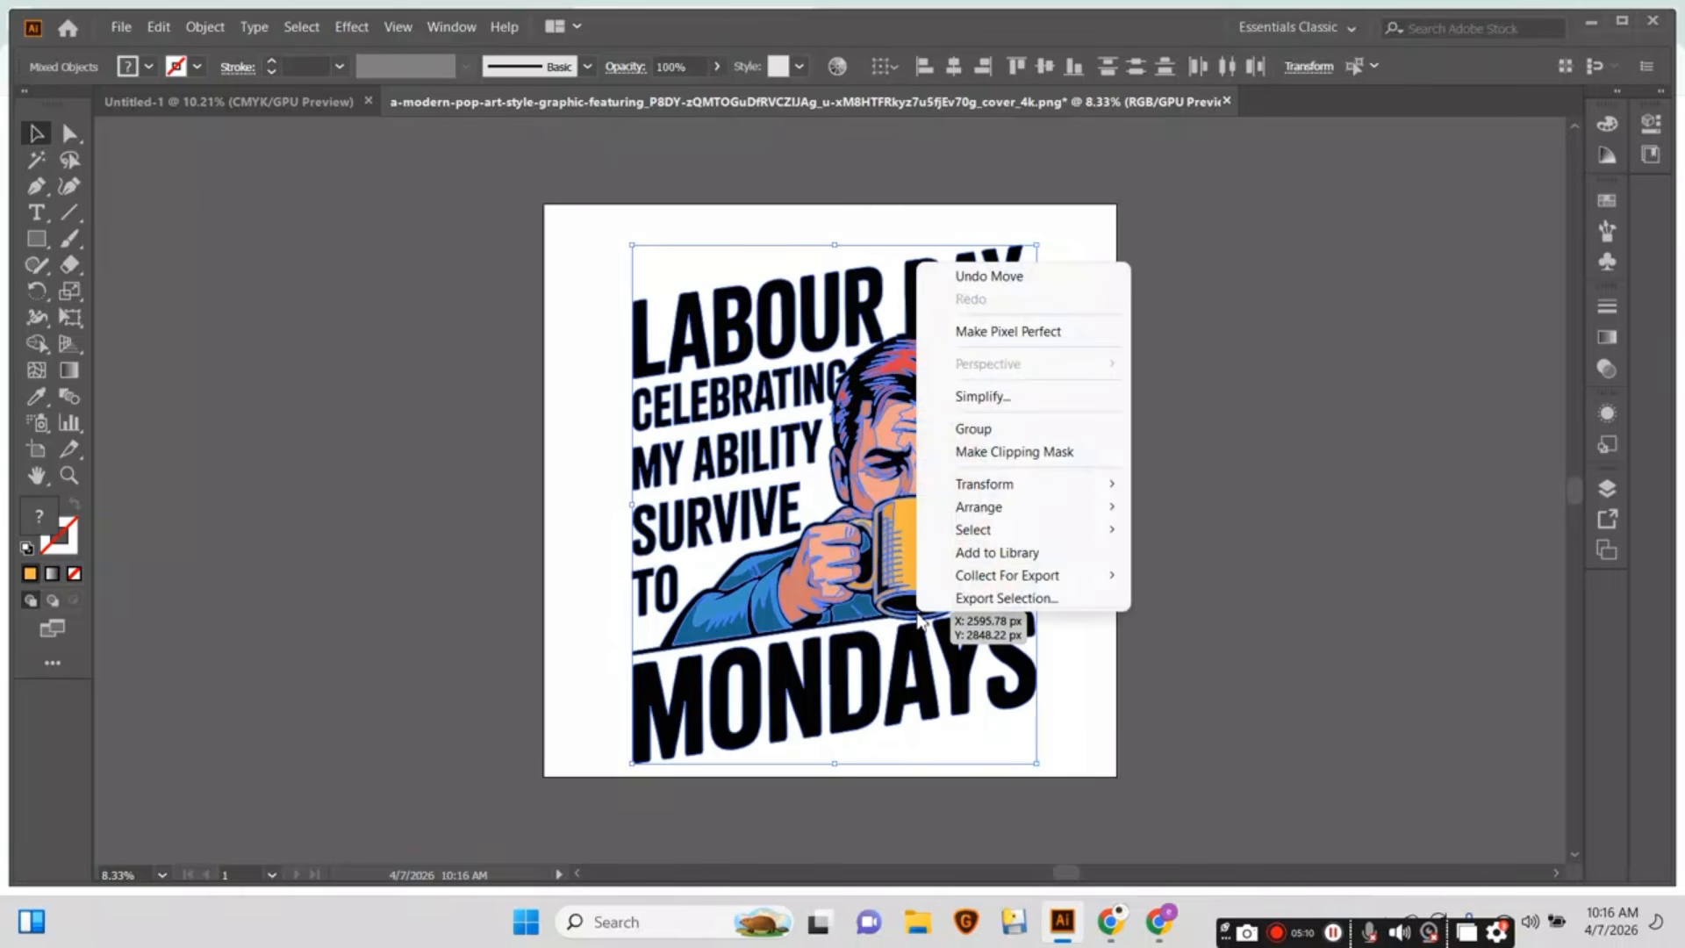
pyautogui.click(965, 429)
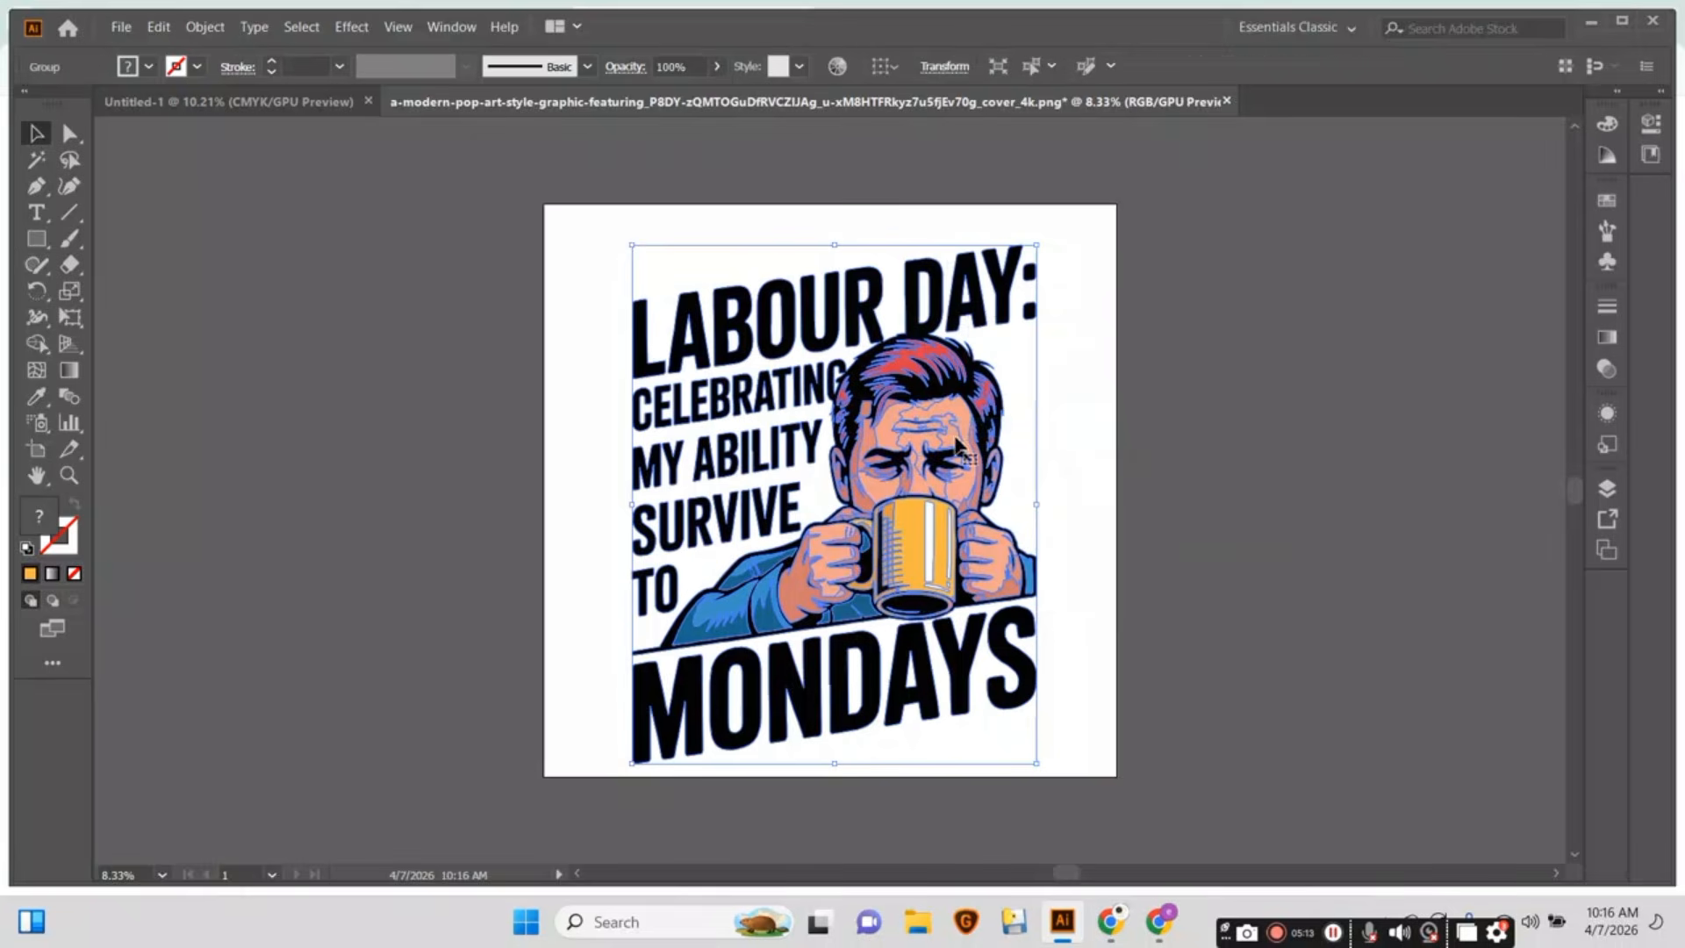
pyautogui.click(551, 360)
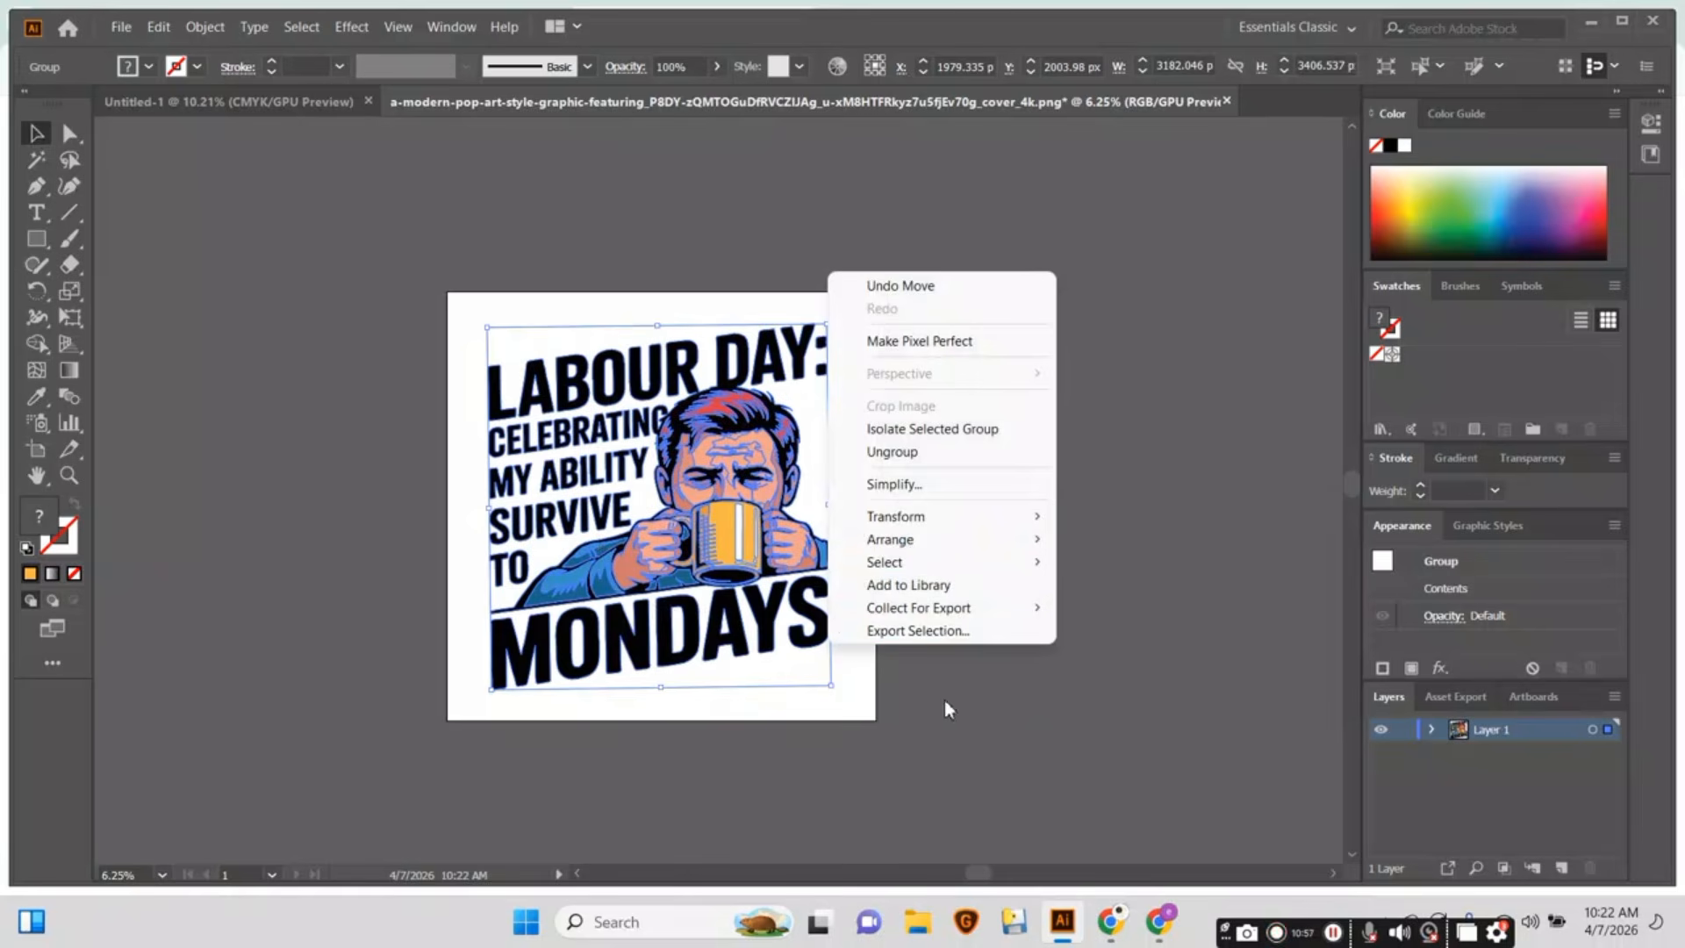
# Ungroup the enlarged Labour Day artwork on the artboard.
pyautogui.click(929, 453)
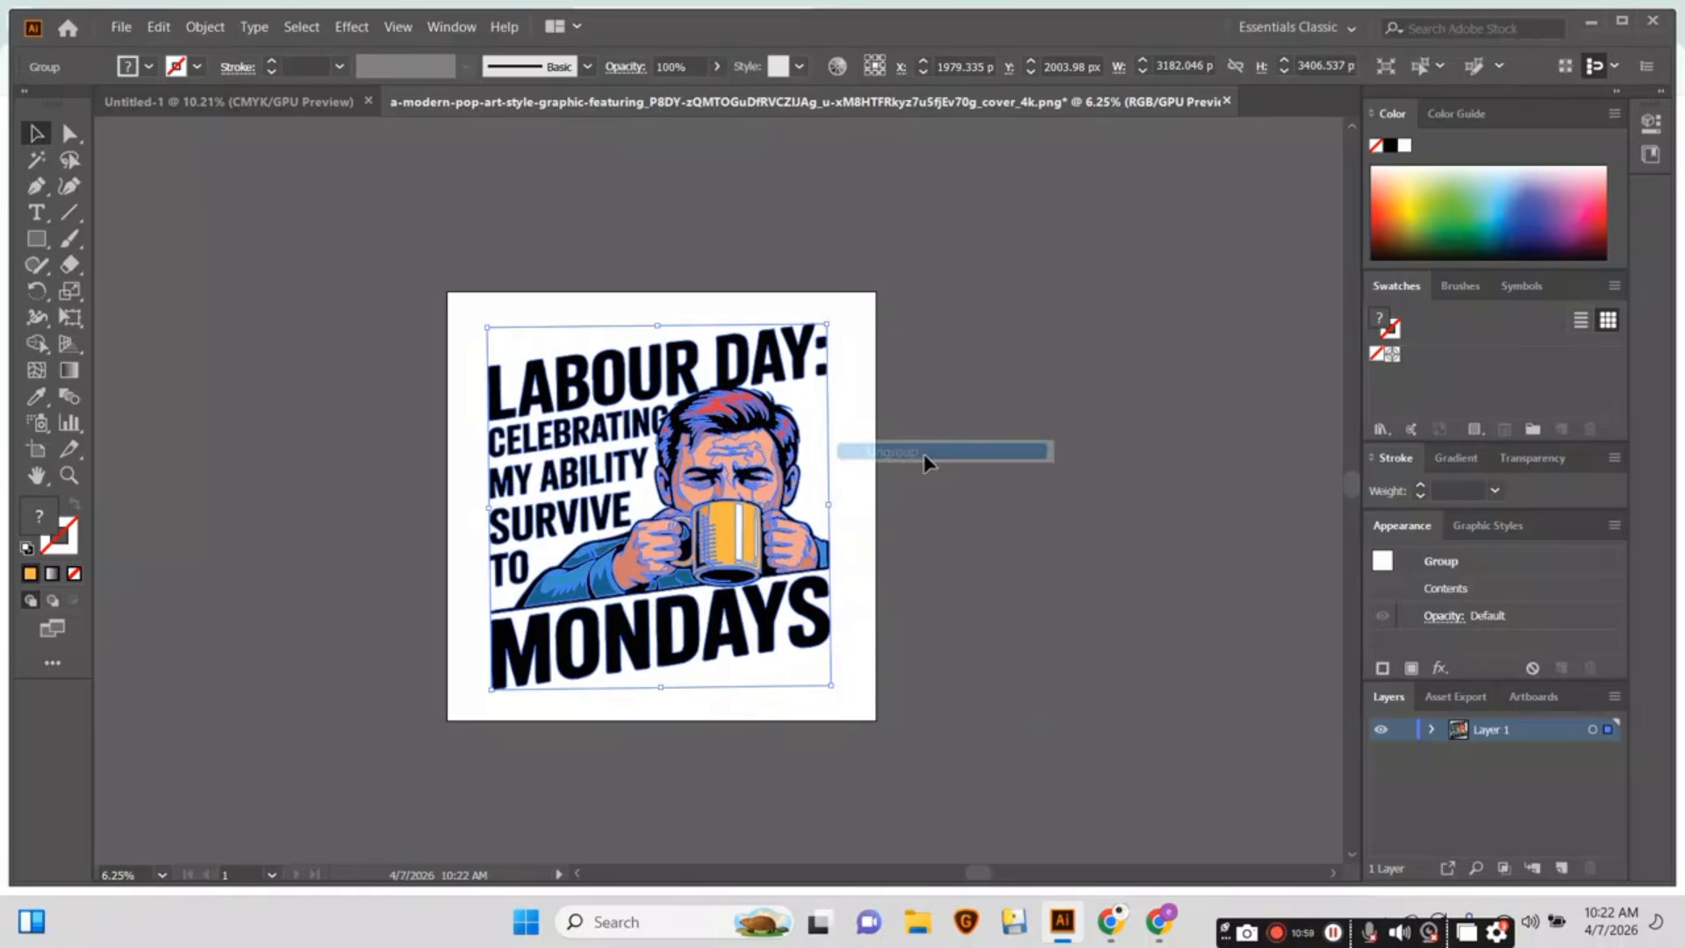
# Clear the selection and recolour only the letter N in MONDAYS with a light blue fill.
pyautogui.click(620, 645)
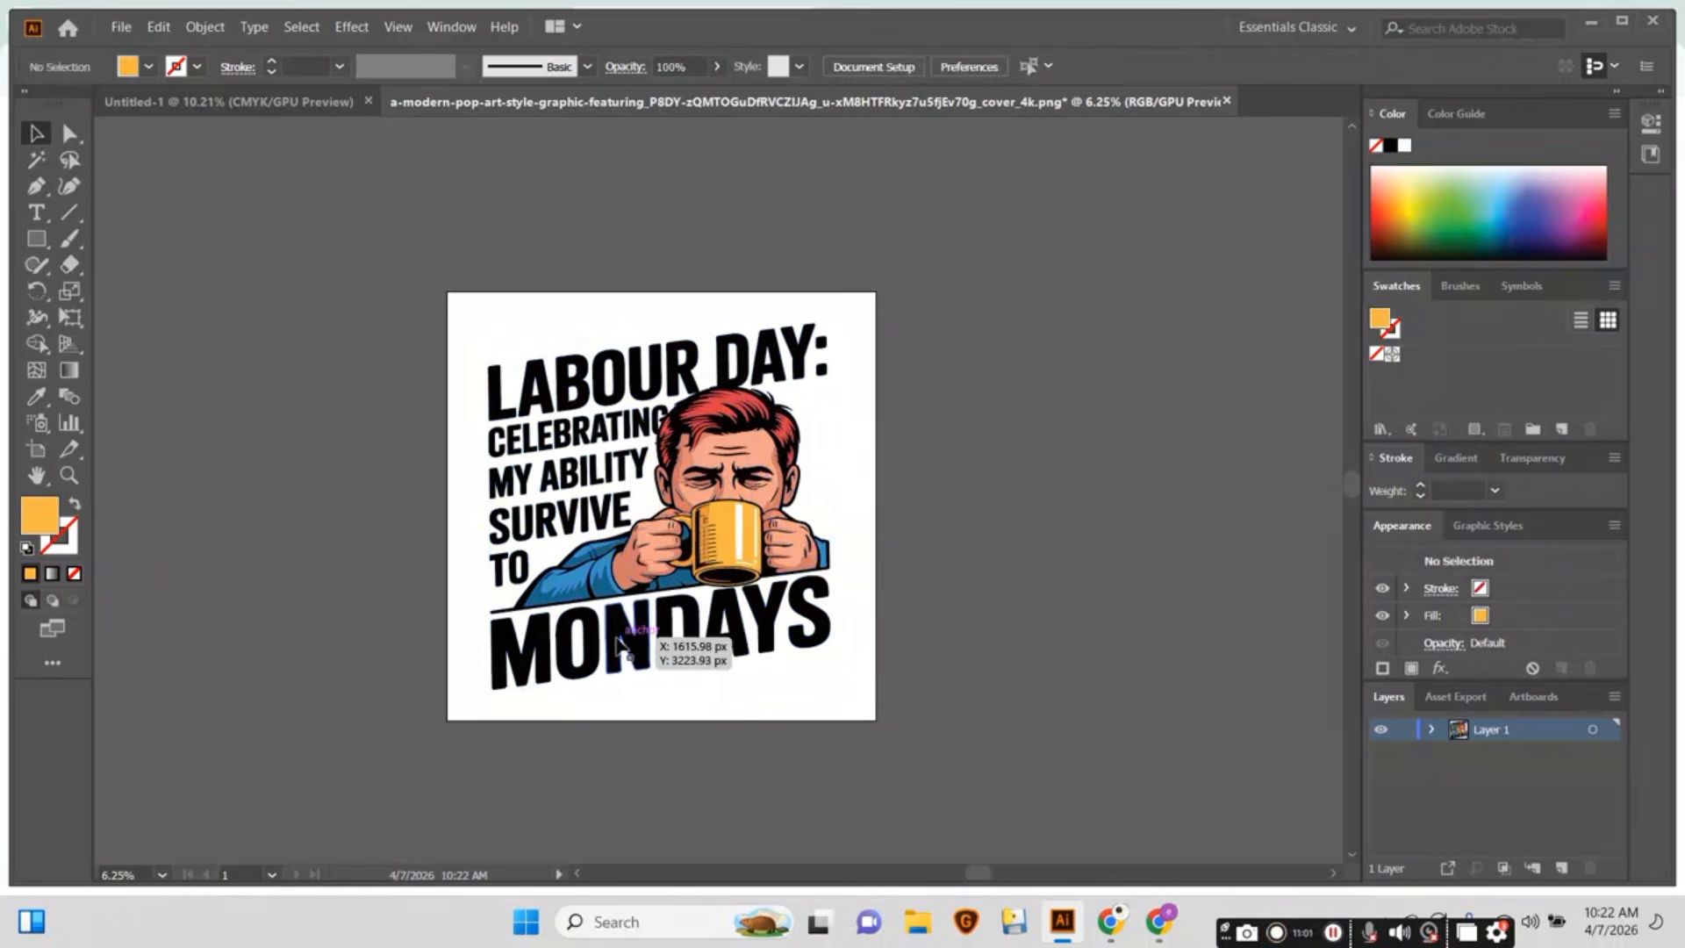
pyautogui.click(625, 647)
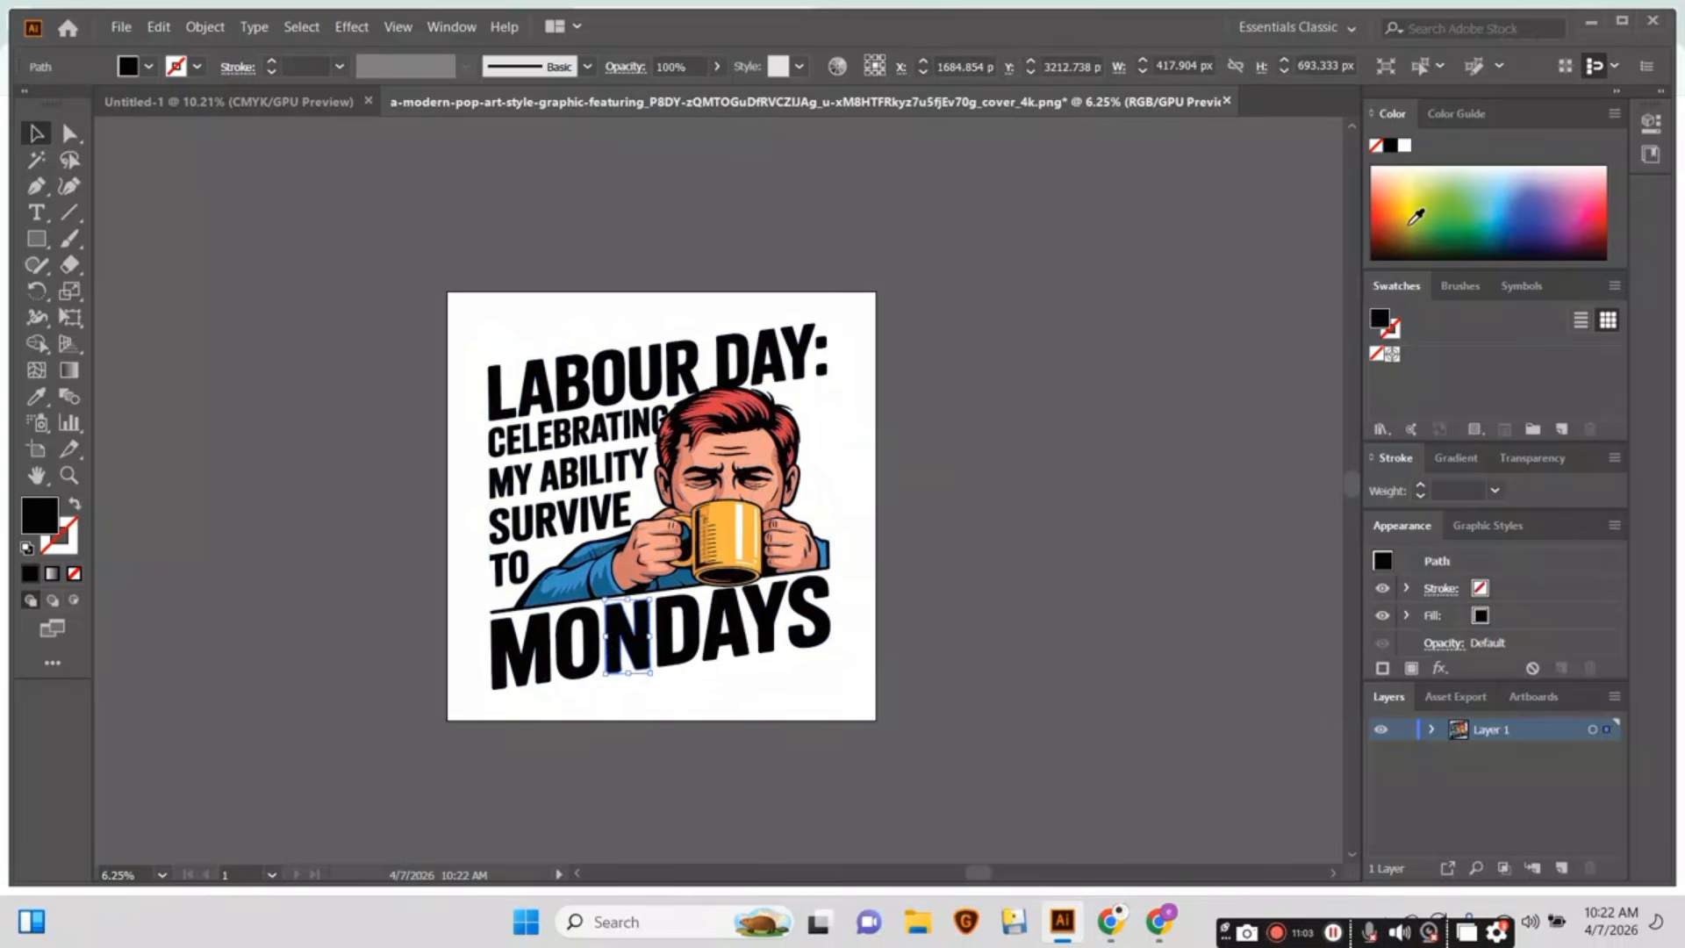
pyautogui.click(1416, 217)
pyautogui.click(1492, 171)
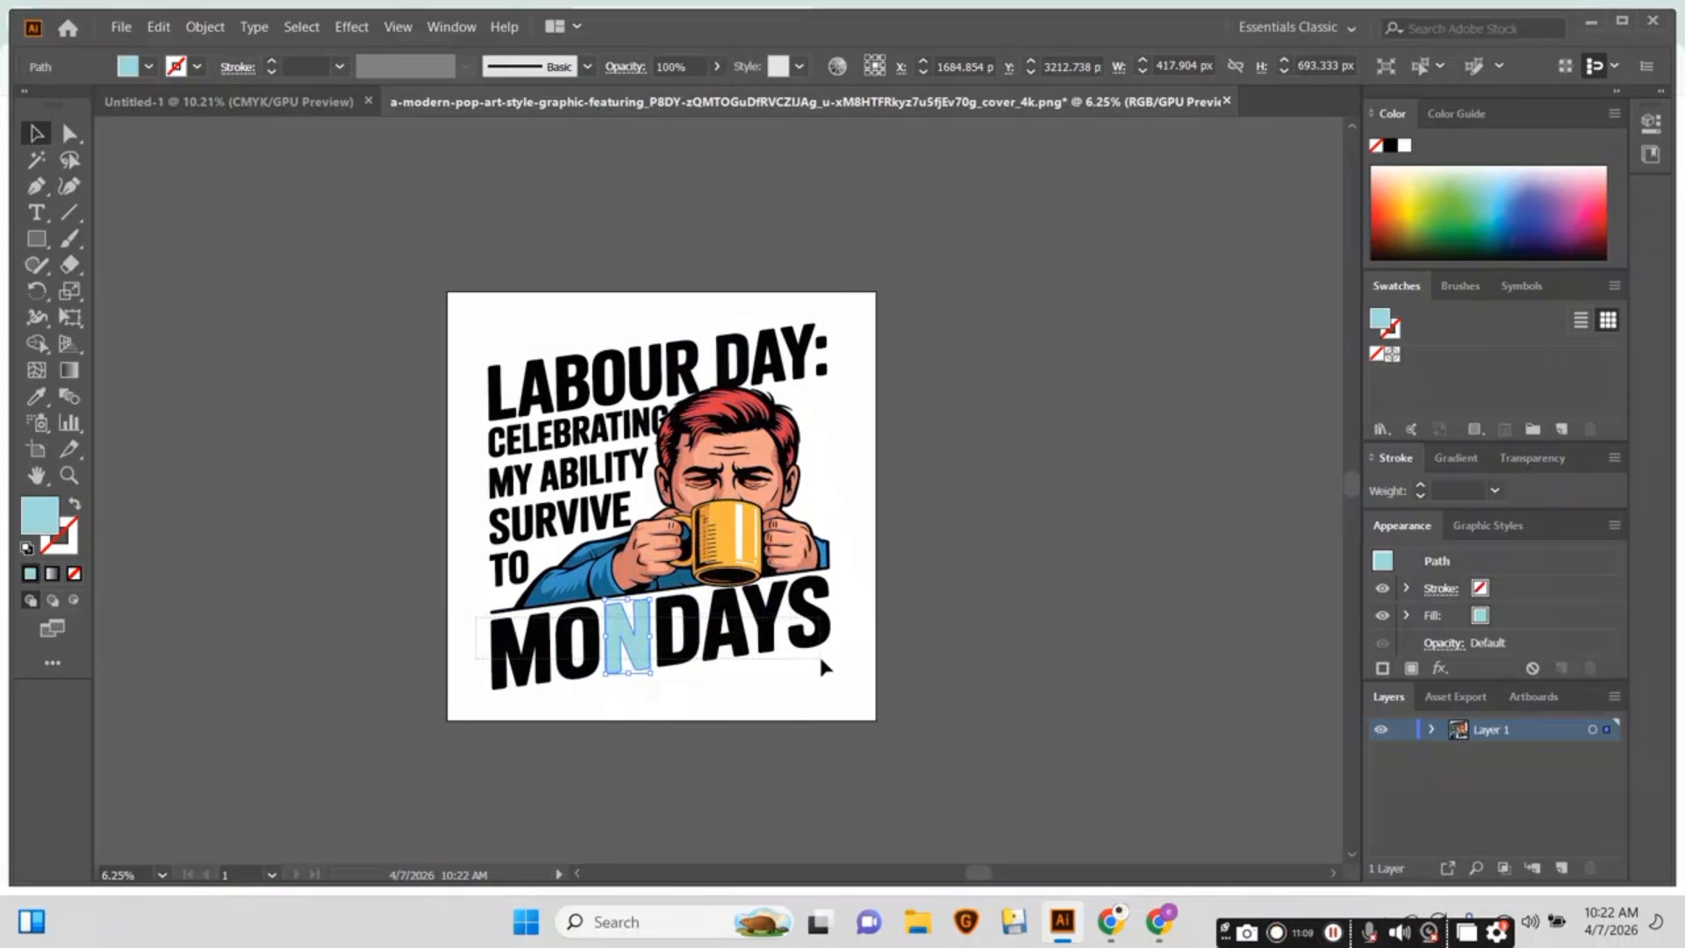
# Select the whole word MONDAYS, try orange, lavender and navy blue fills, and finish with a near-black dark green fill.
pyautogui.click(844, 660)
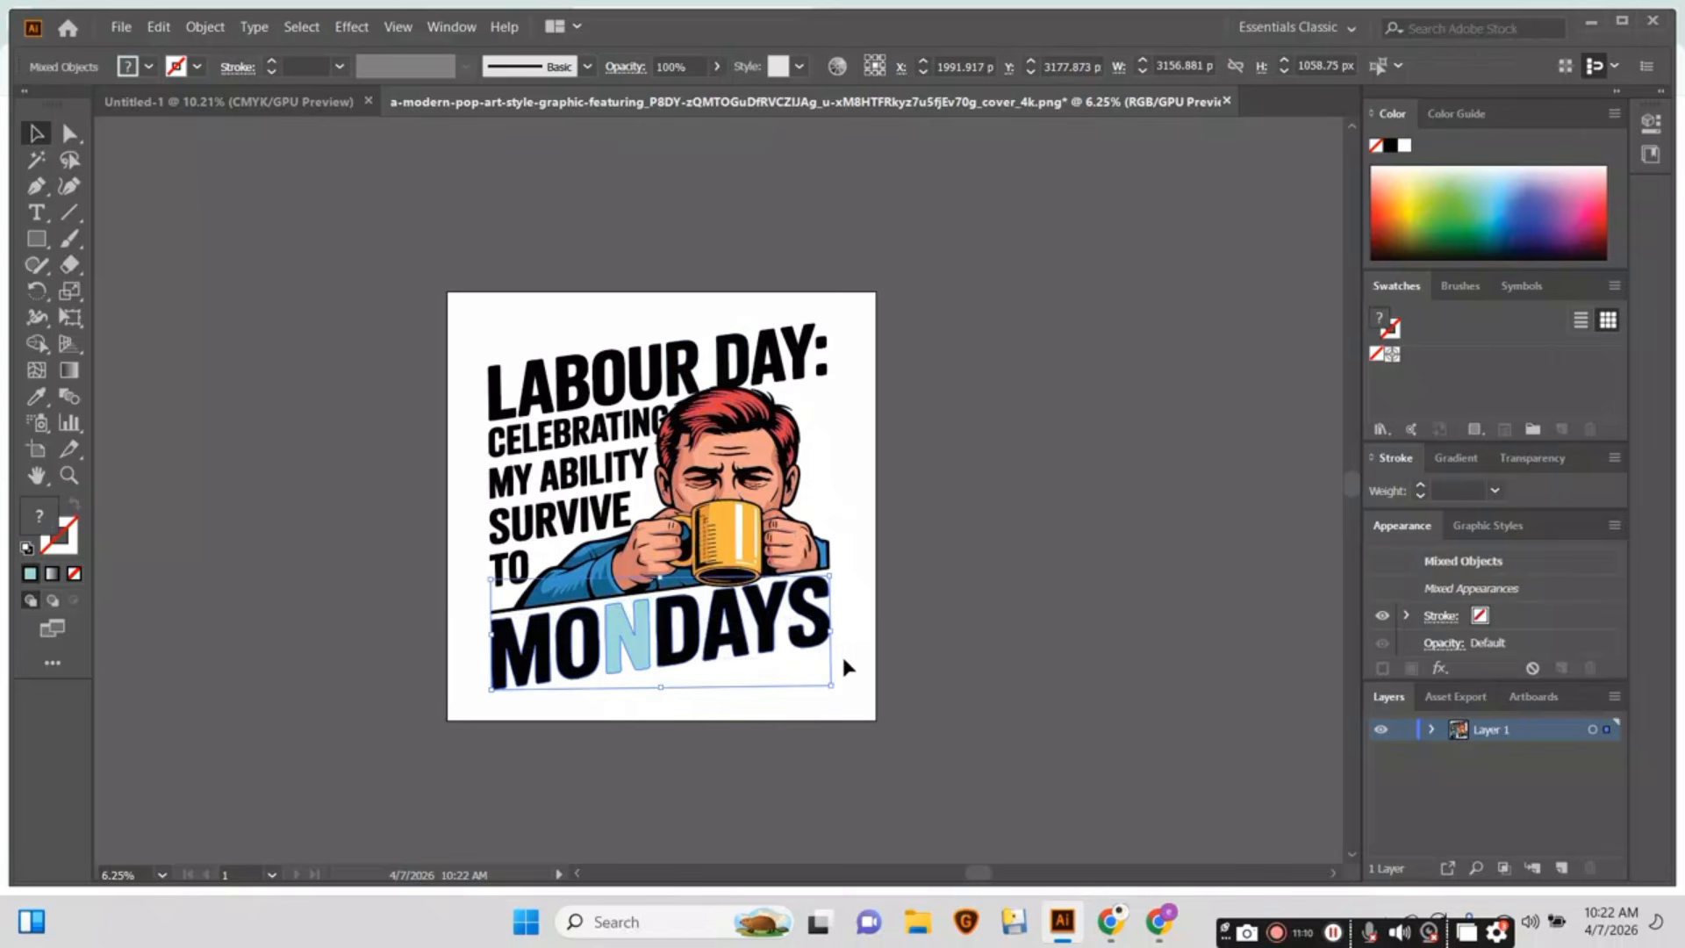
pyautogui.click(1390, 204)
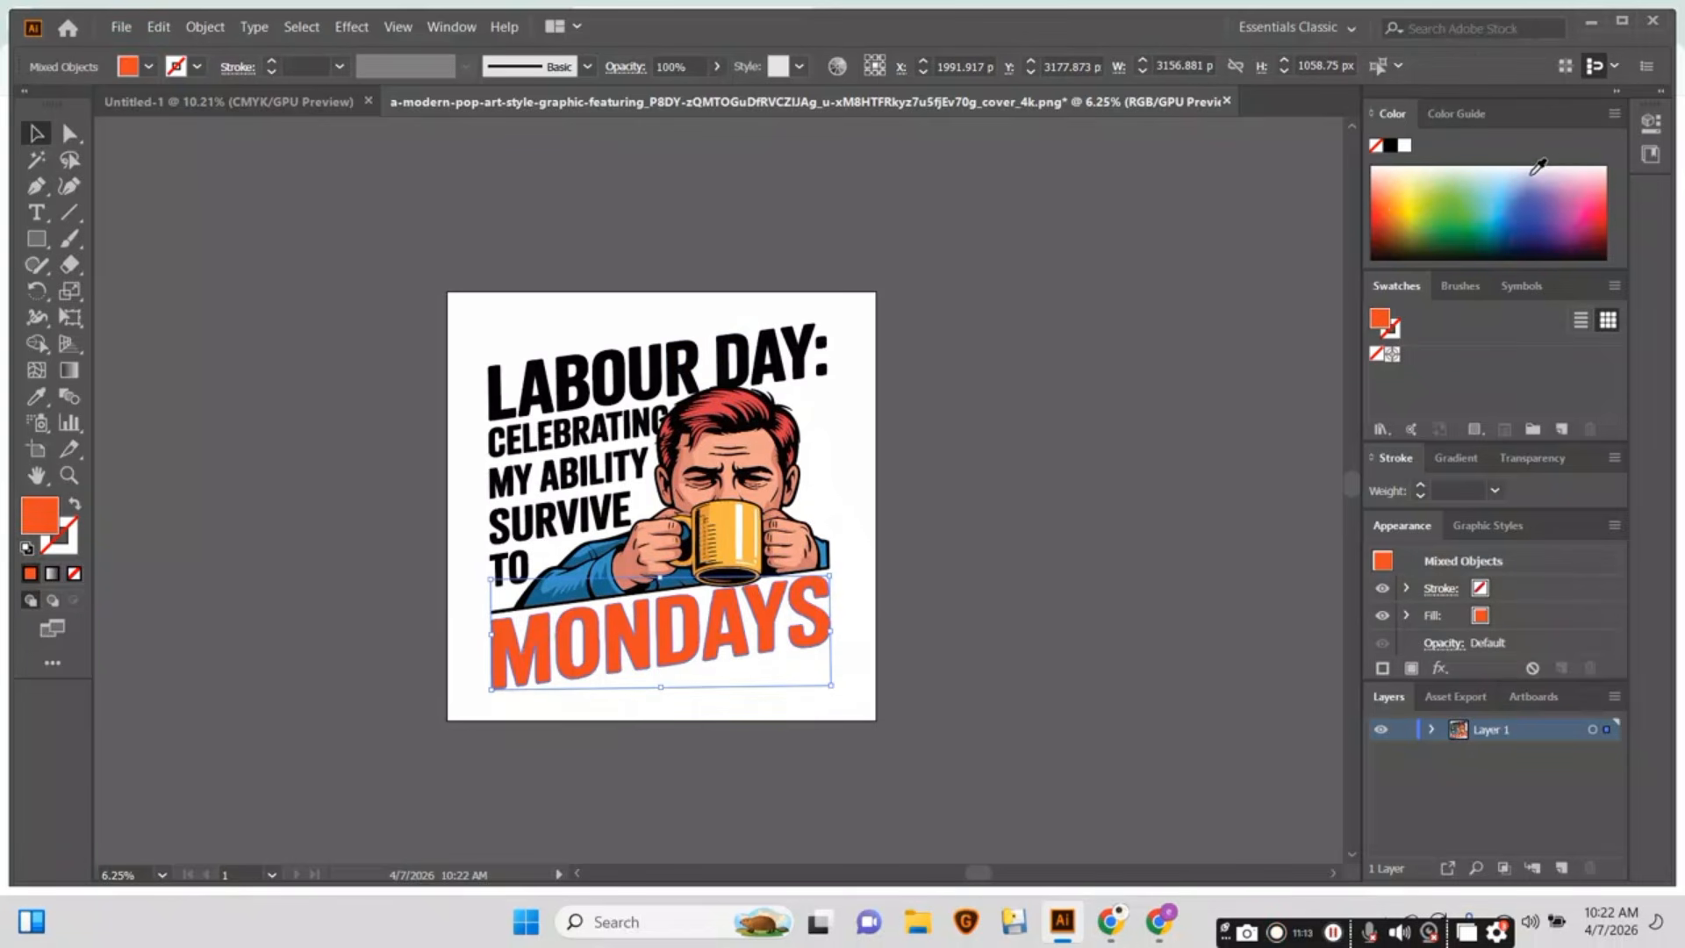
pyautogui.click(1559, 176)
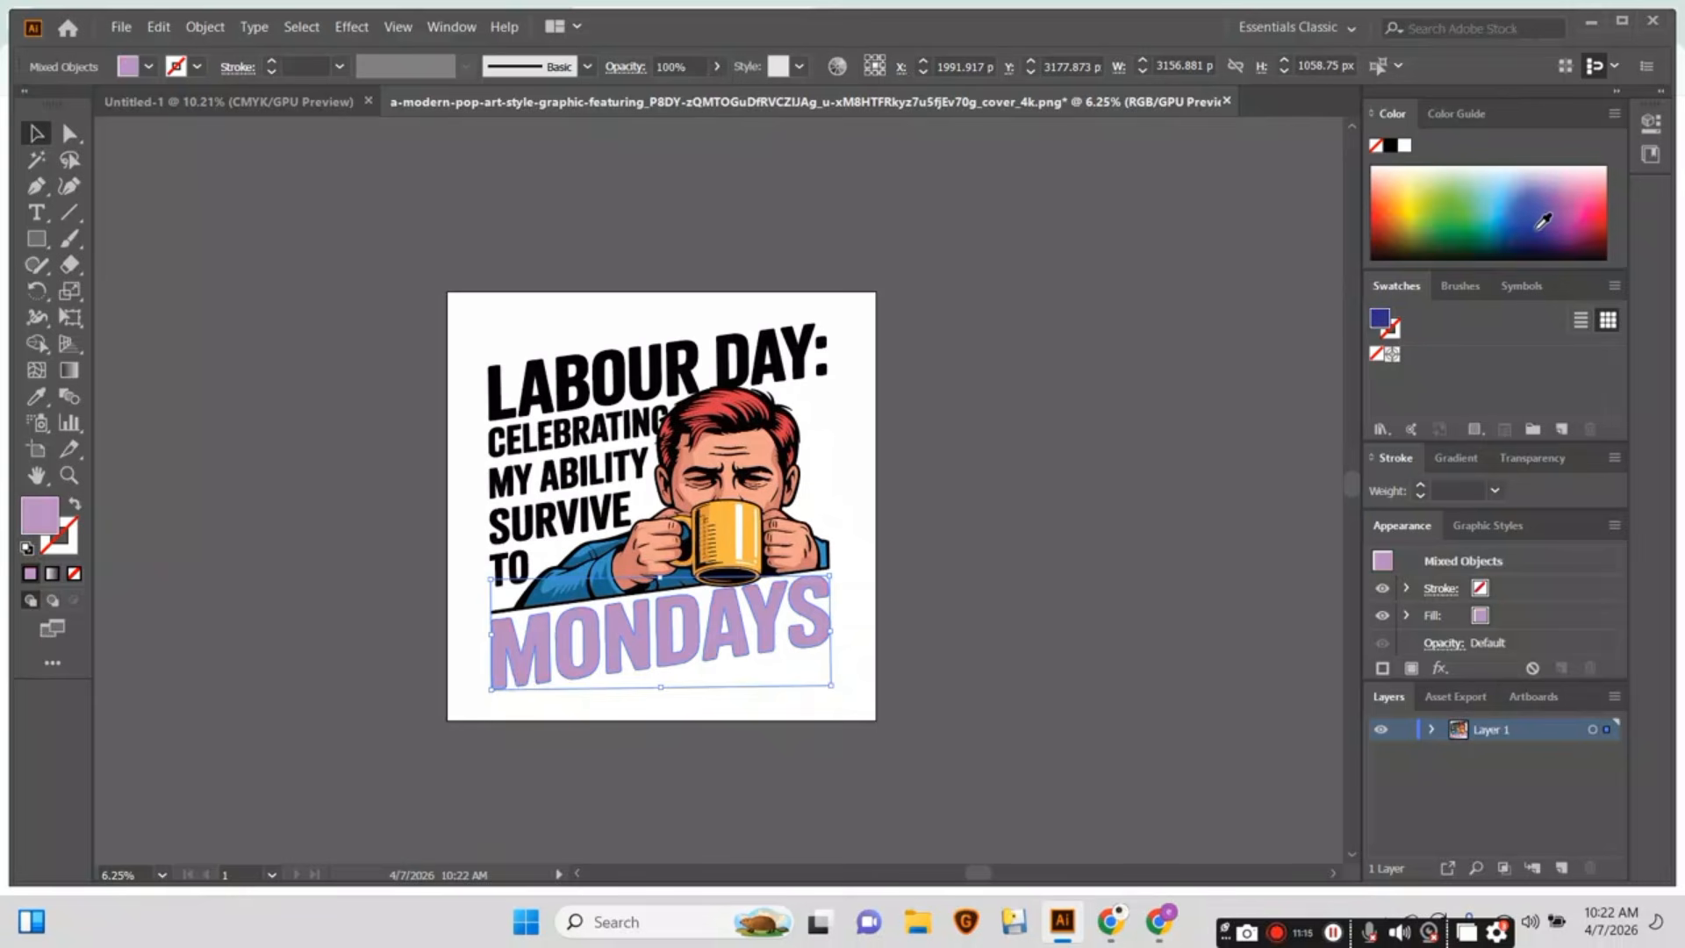
pyautogui.click(1564, 216)
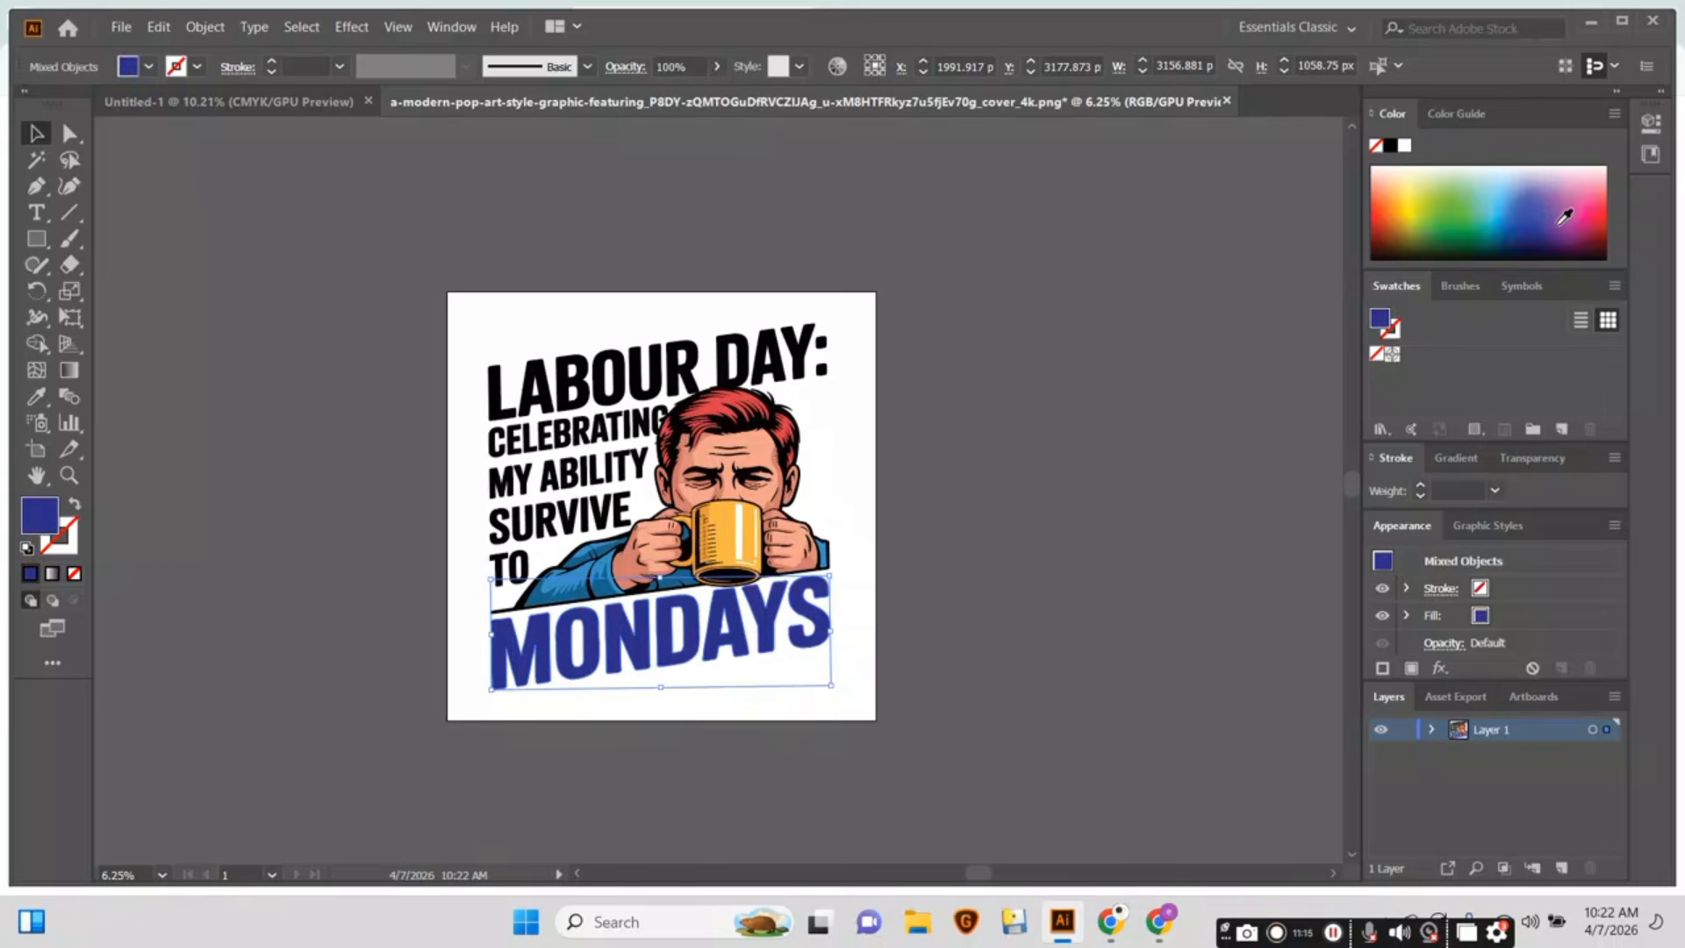
pyautogui.click(1600, 179)
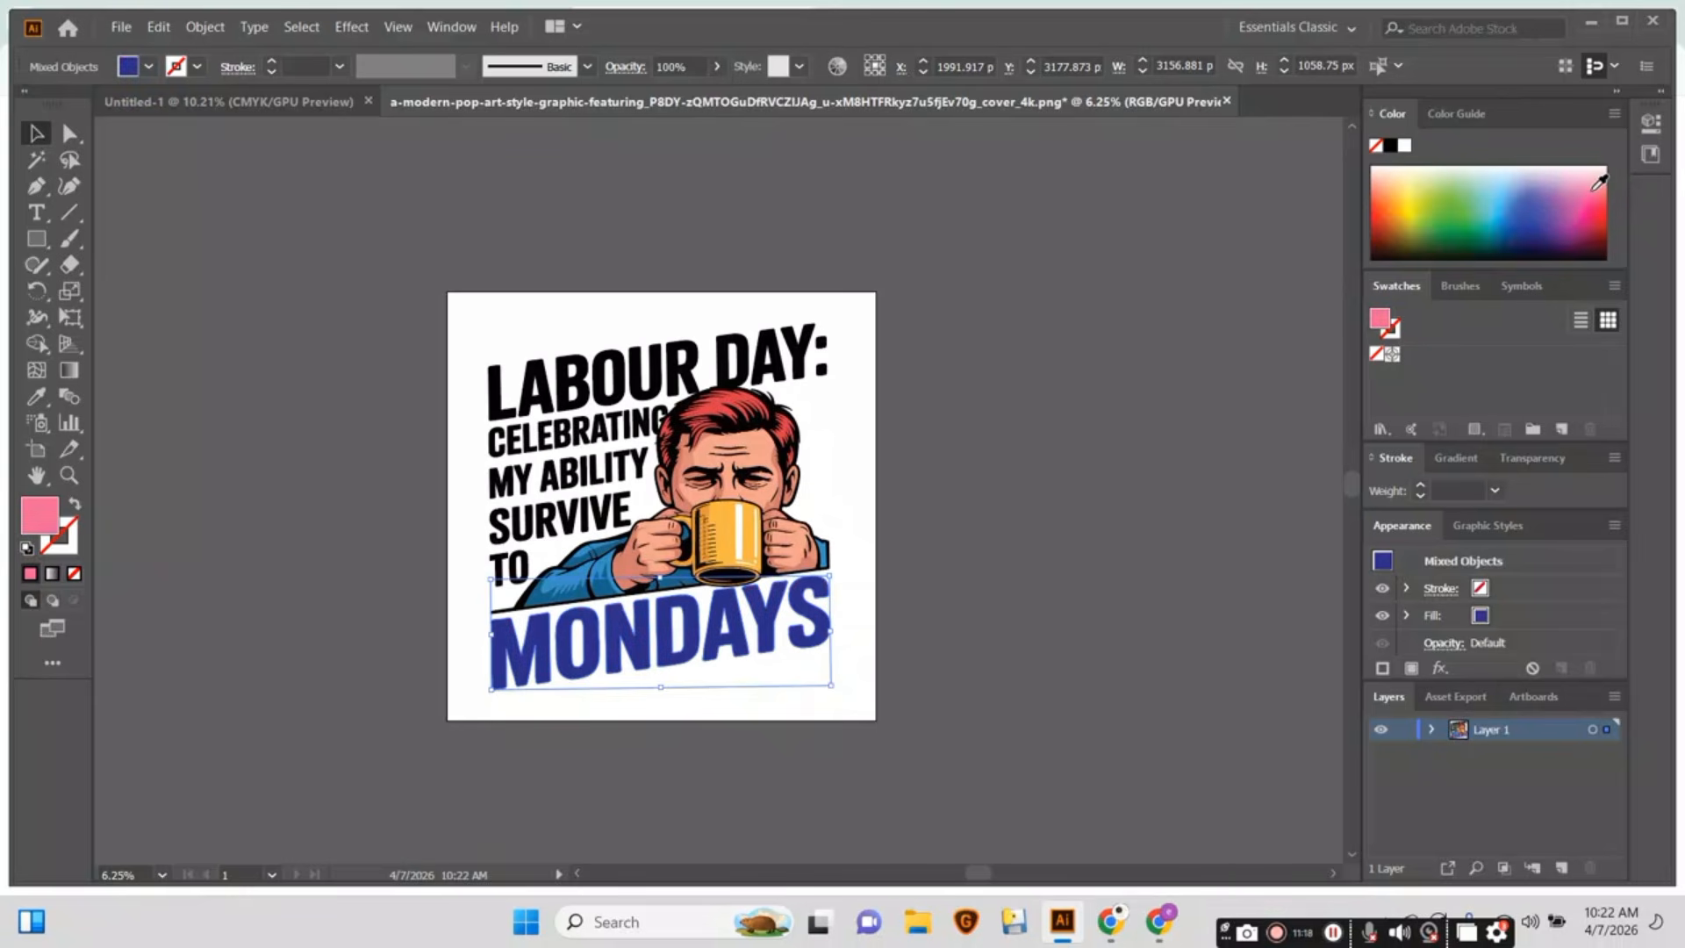
pyautogui.click(1477, 247)
pyautogui.click(1092, 428)
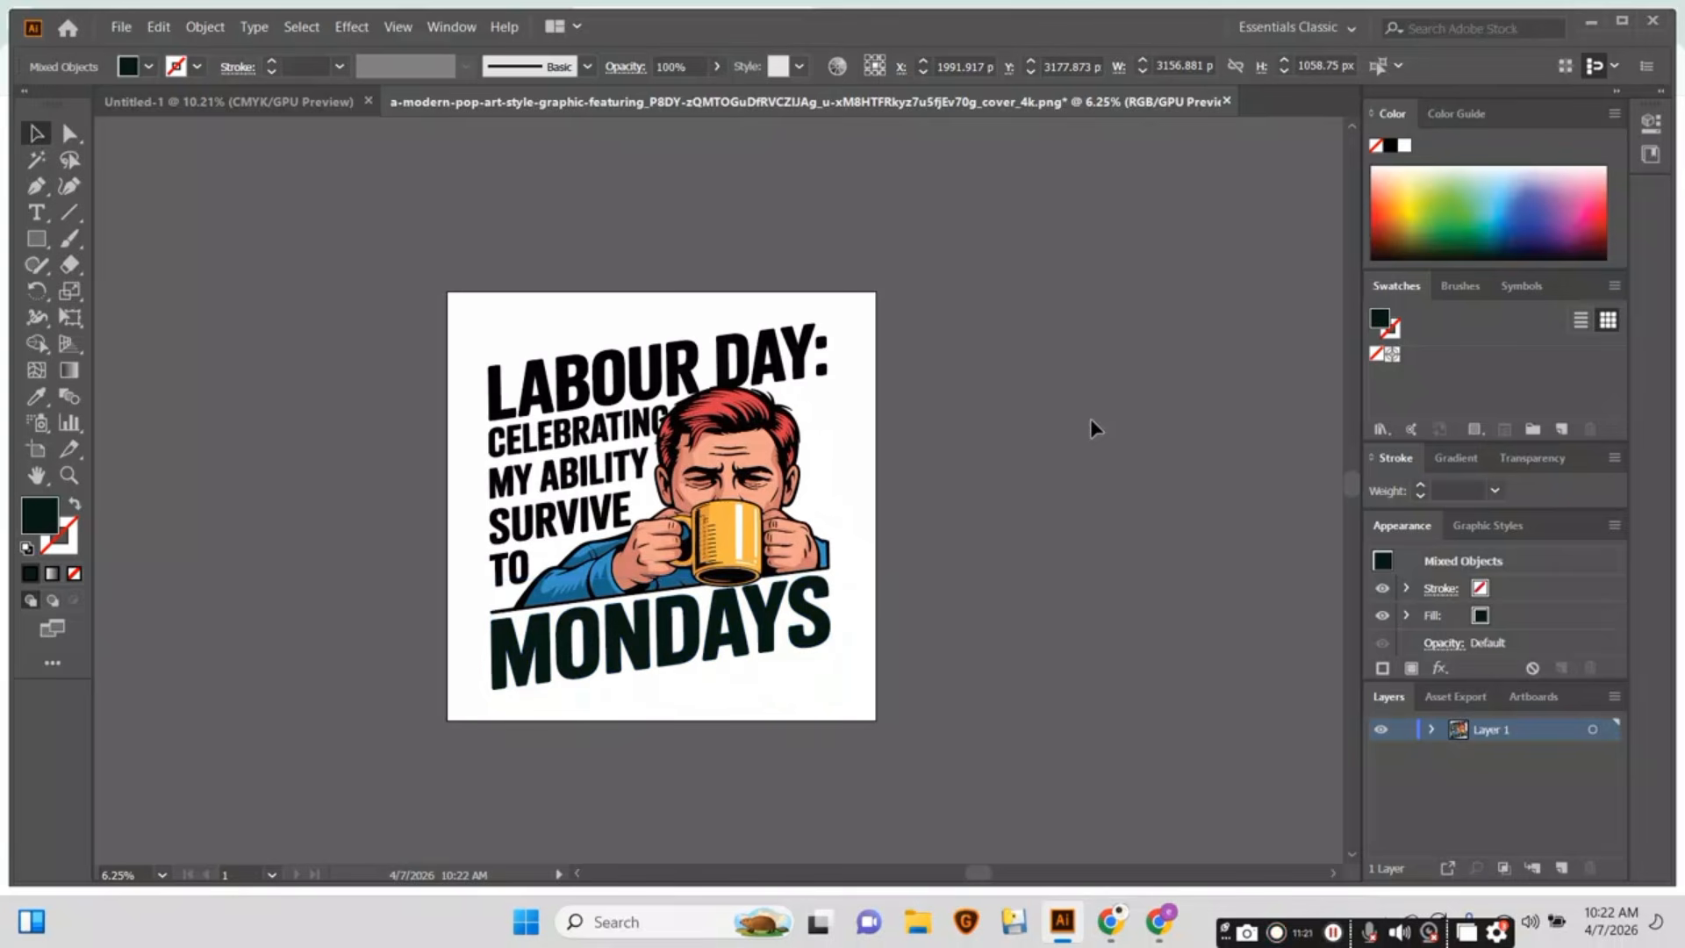
# Save the design in Downloads as an Adobe Illustrator (*.AI) file under its existing name, with the version set to Illustrator 10.
pyautogui.click(62, 30)
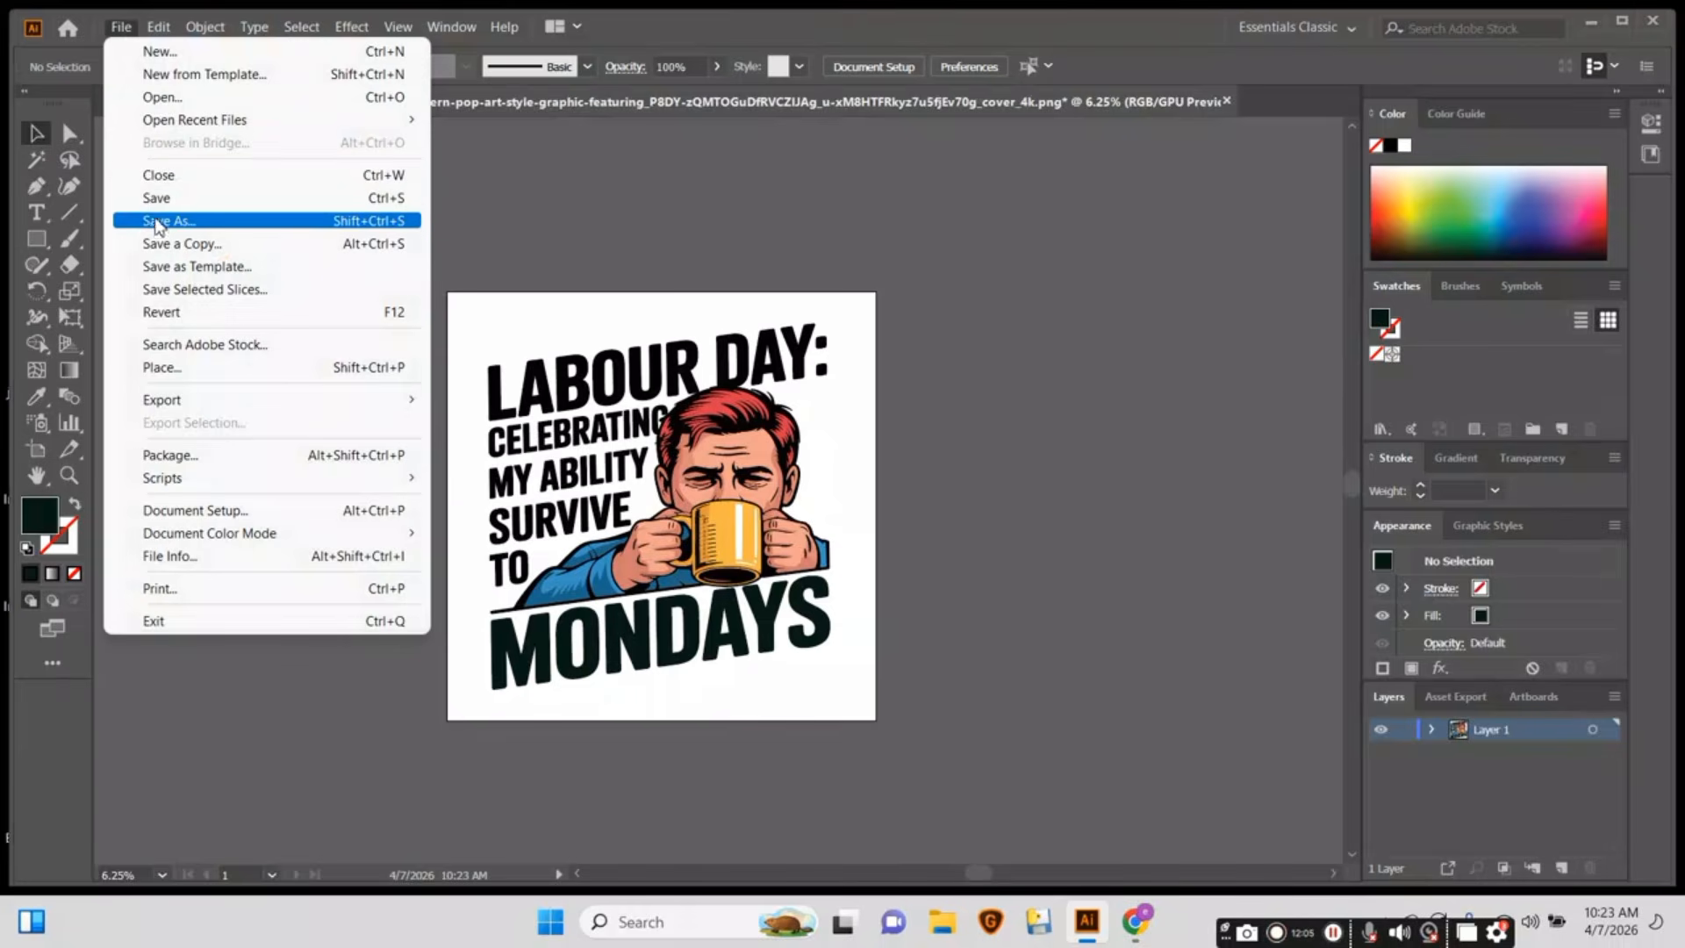
pyautogui.click(161, 221)
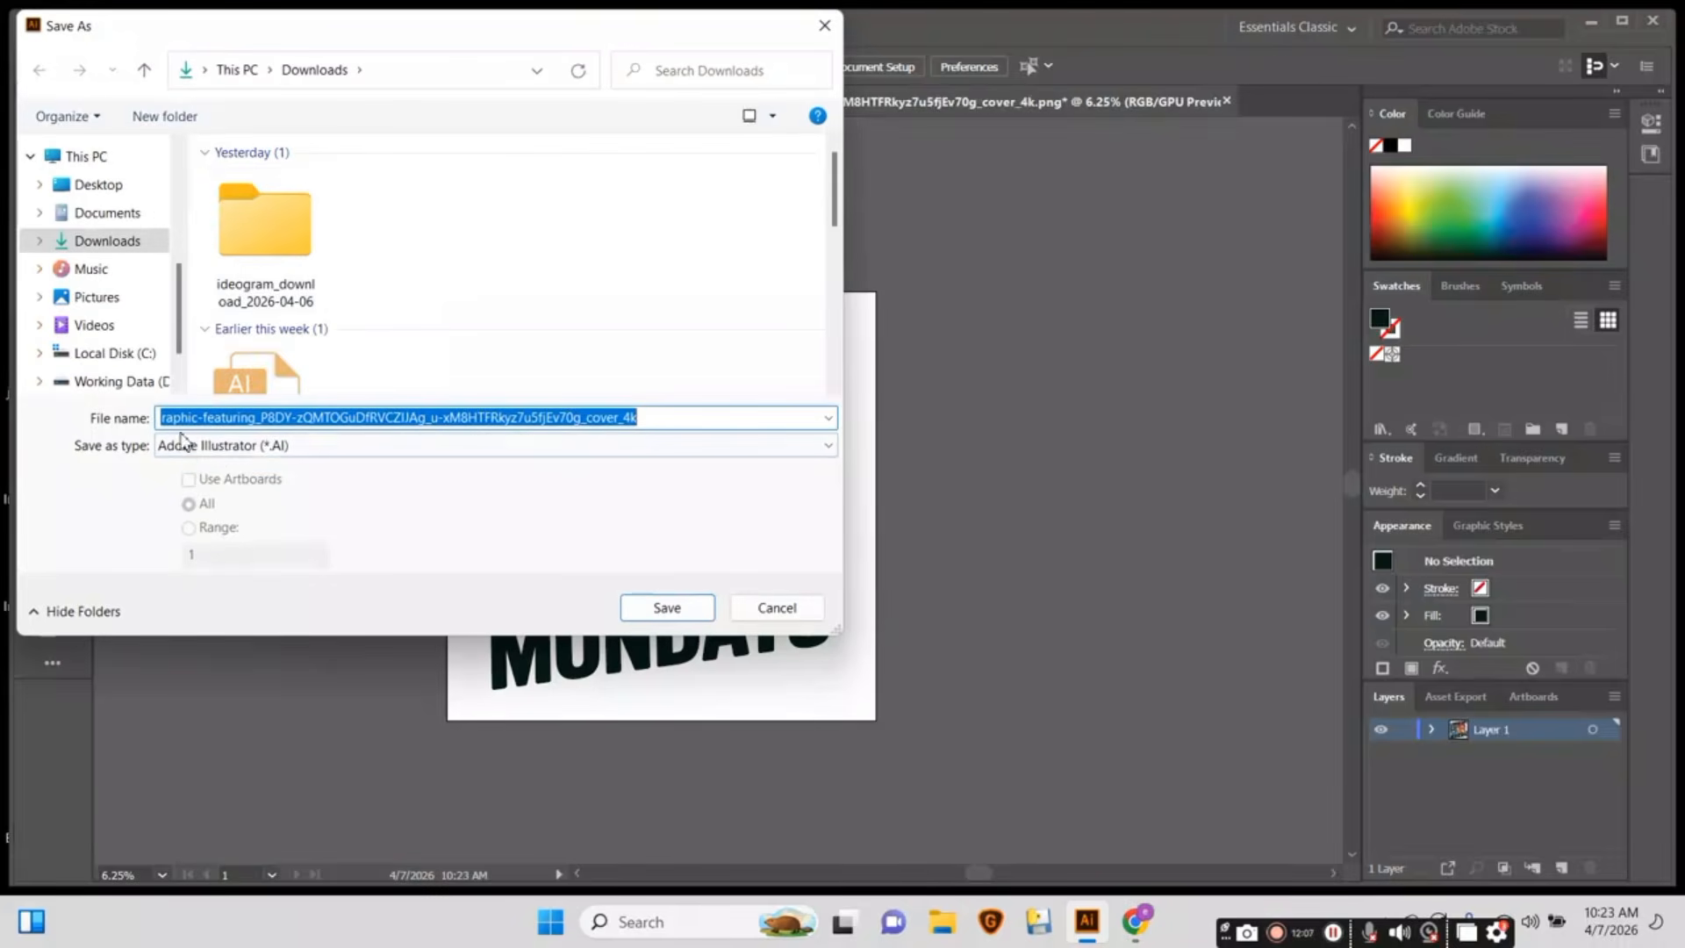
pyautogui.click(688, 605)
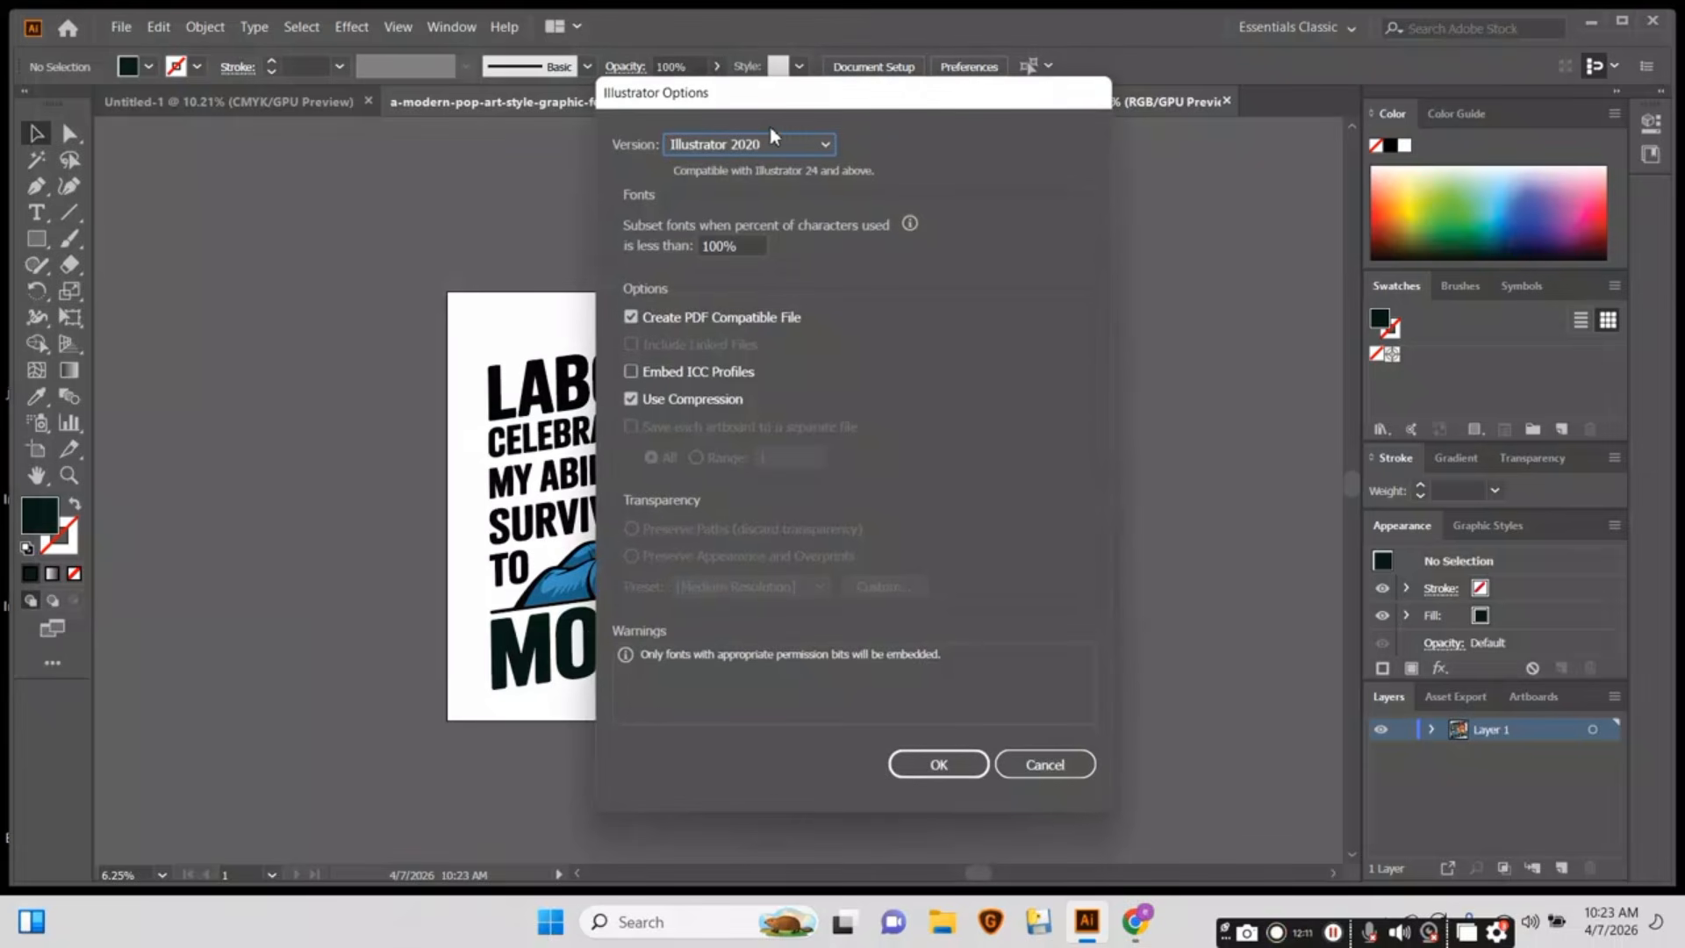
pyautogui.click(782, 135)
pyautogui.click(776, 401)
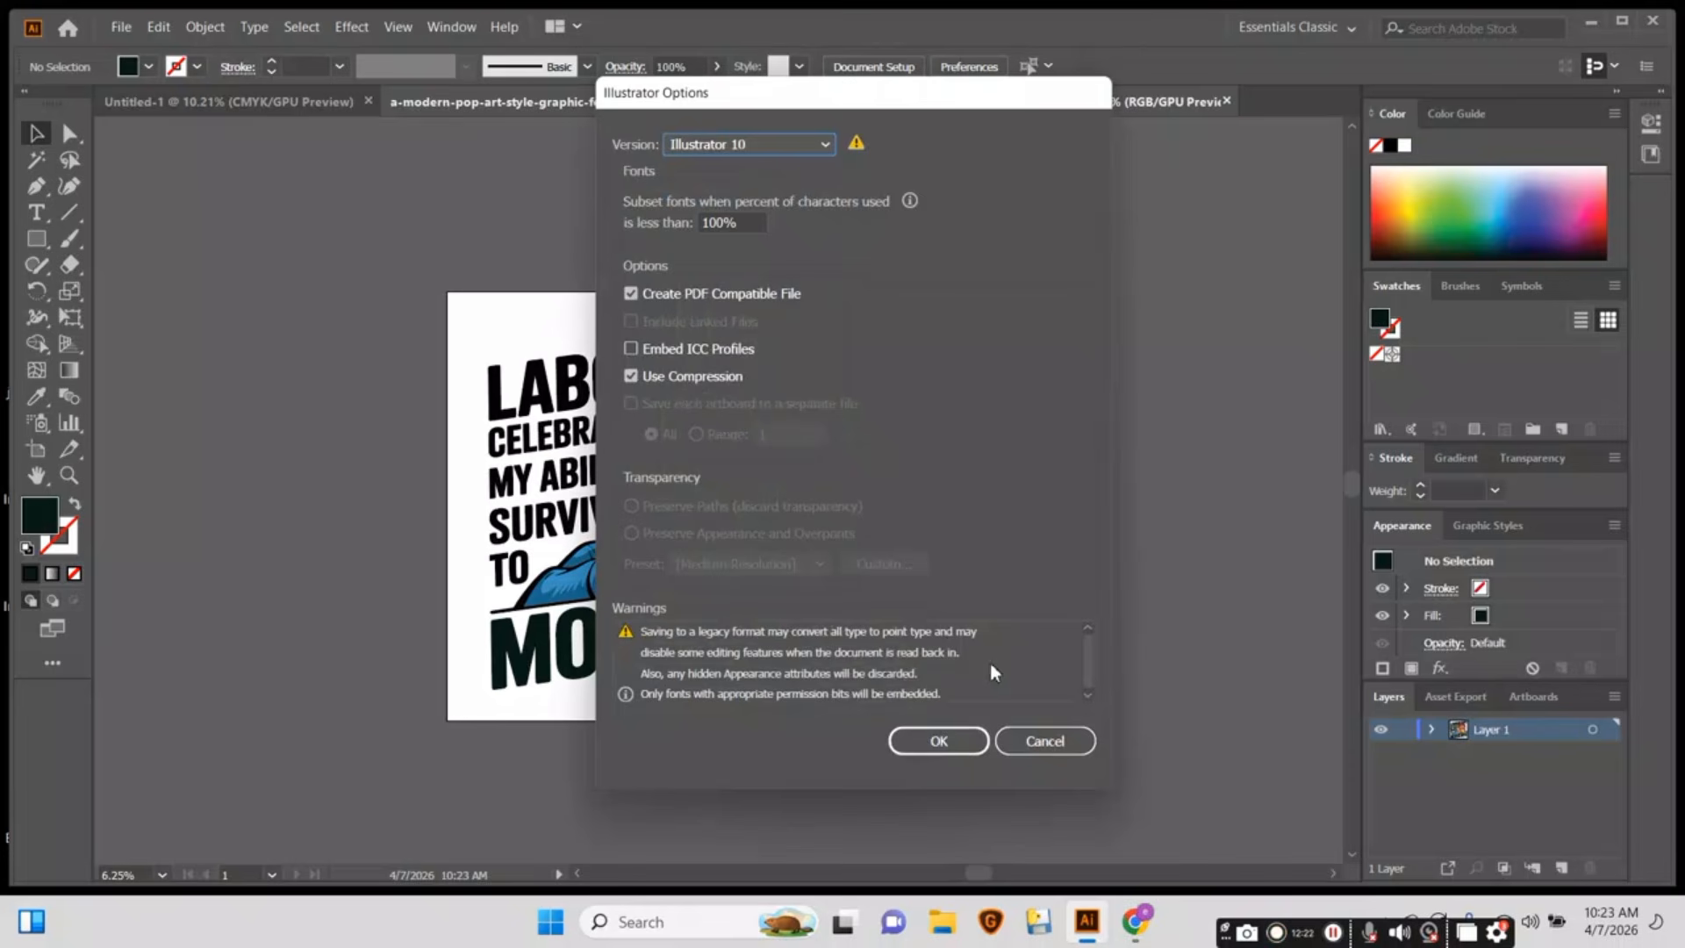
pyautogui.click(939, 742)
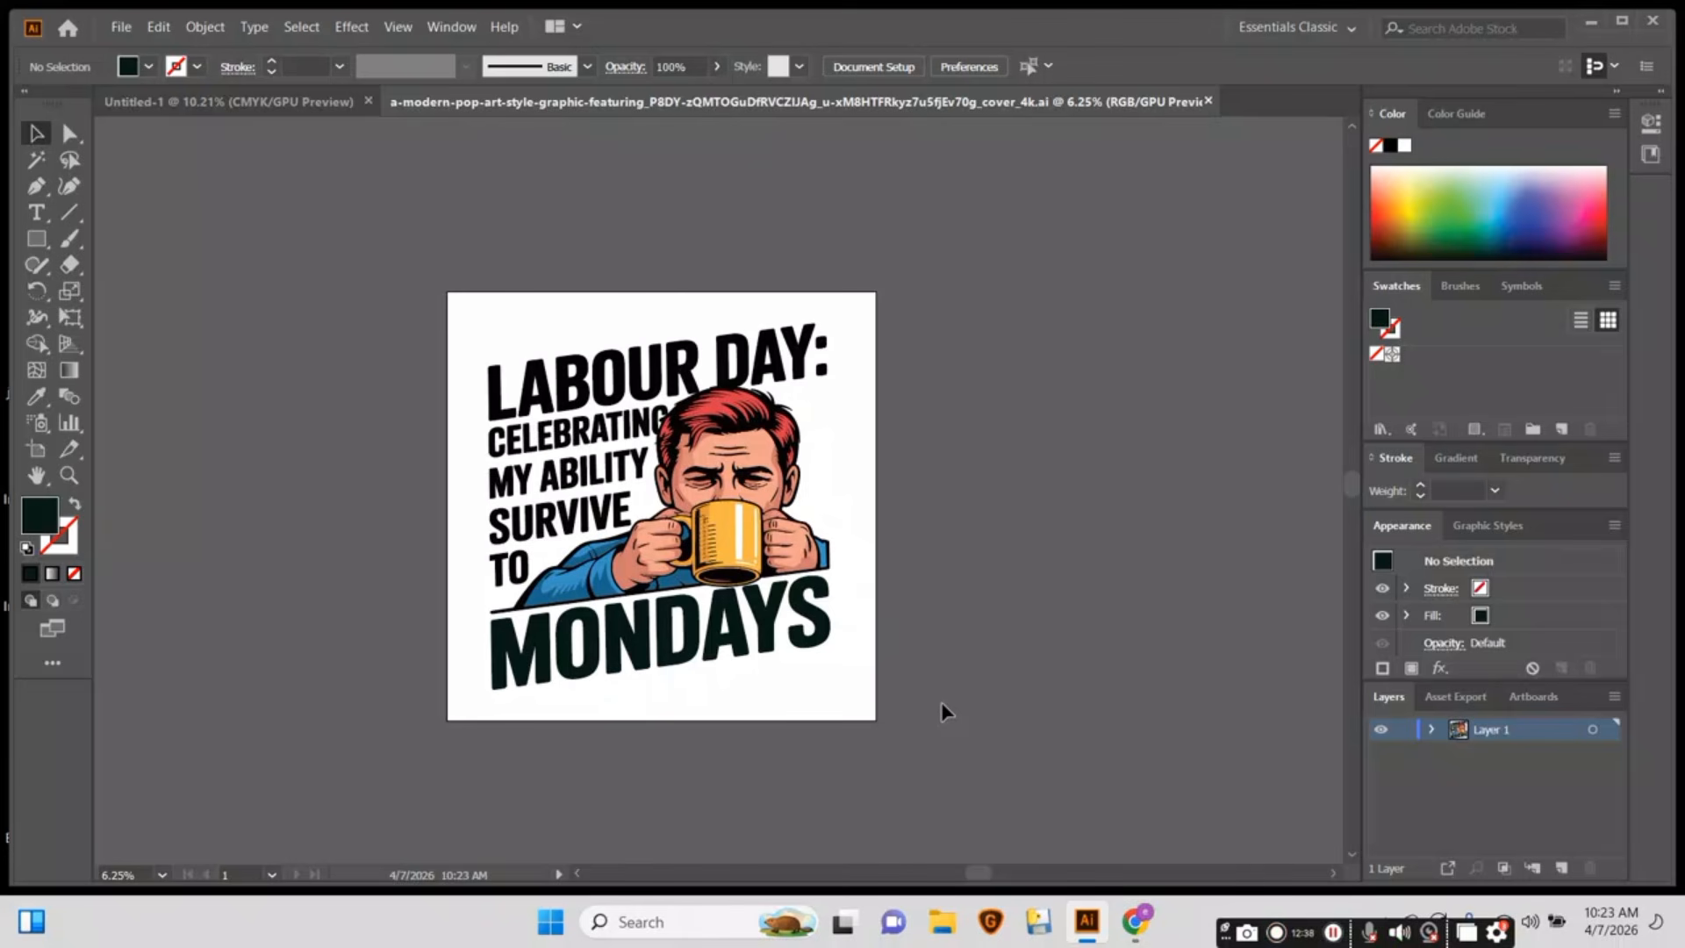
# Switch to File Explorer and open the Downloads folder to check the saved AI file.
pyautogui.click(942, 921)
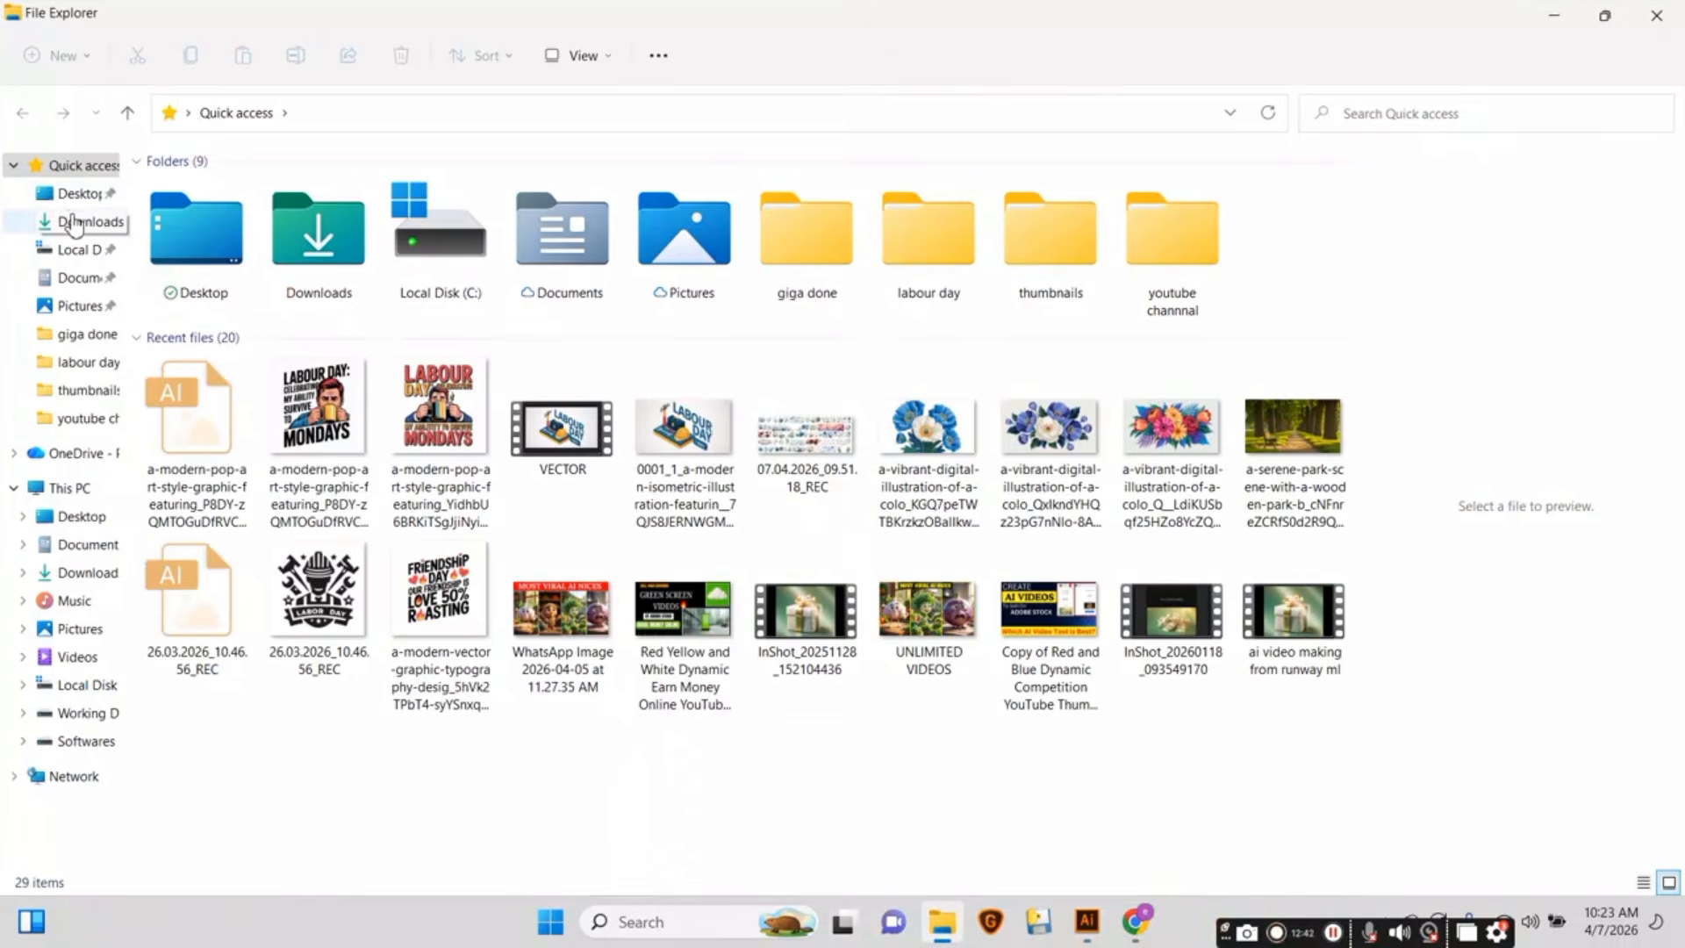
pyautogui.click(75, 224)
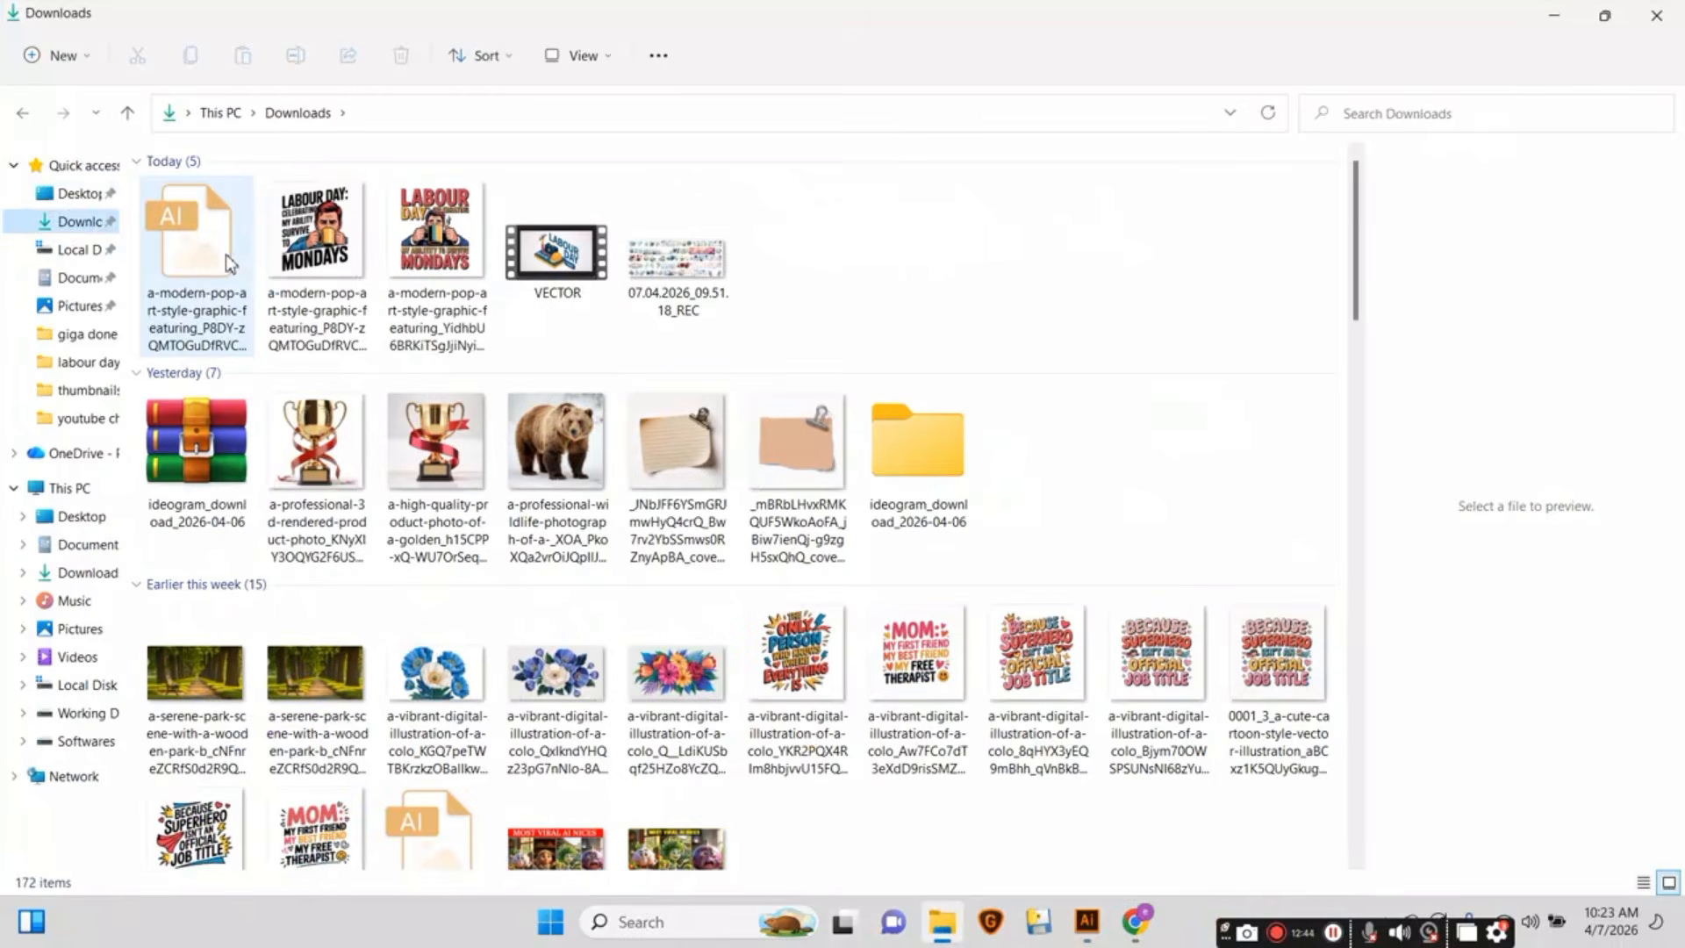